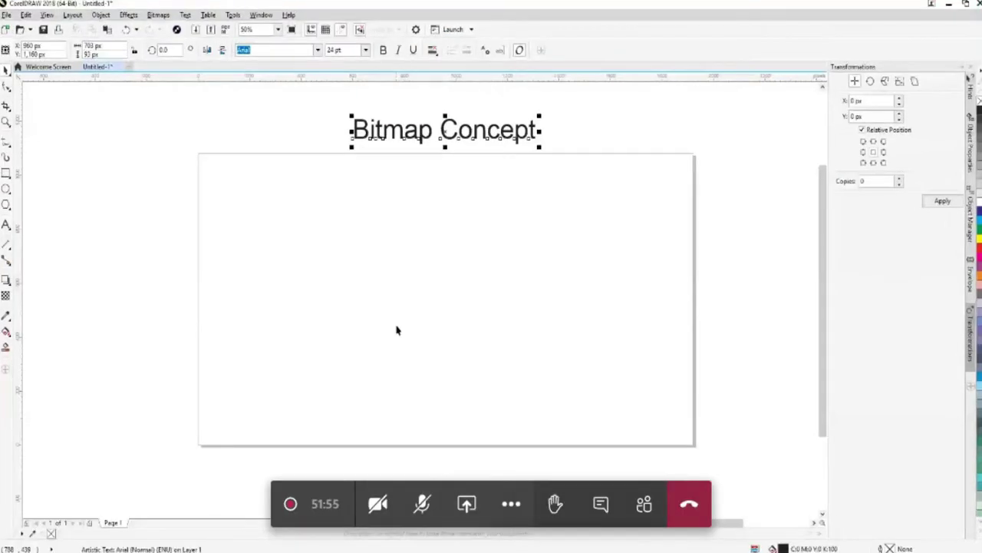
{"action": "left_click", "coordinate": [690, 374]}
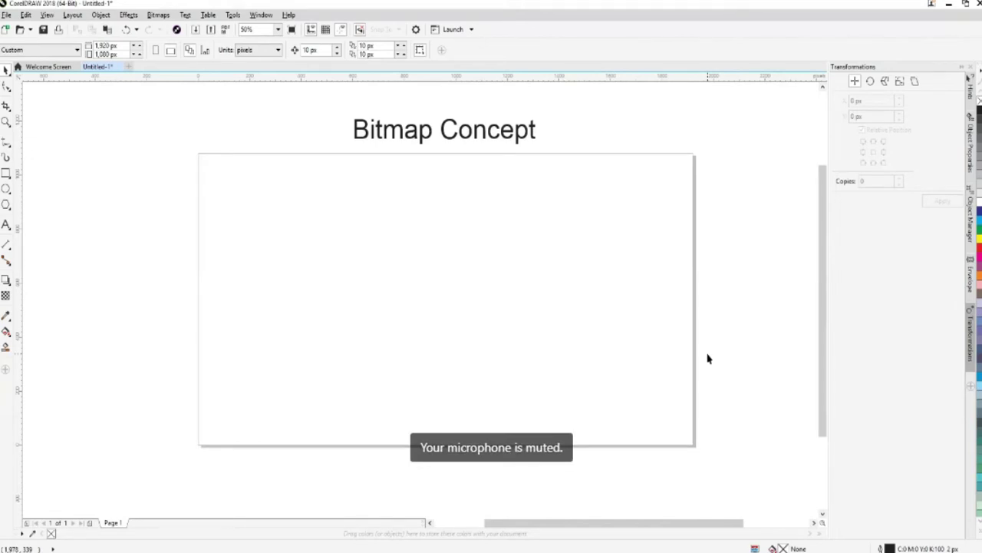
{"action": "left_click", "coordinate": [159, 15]}
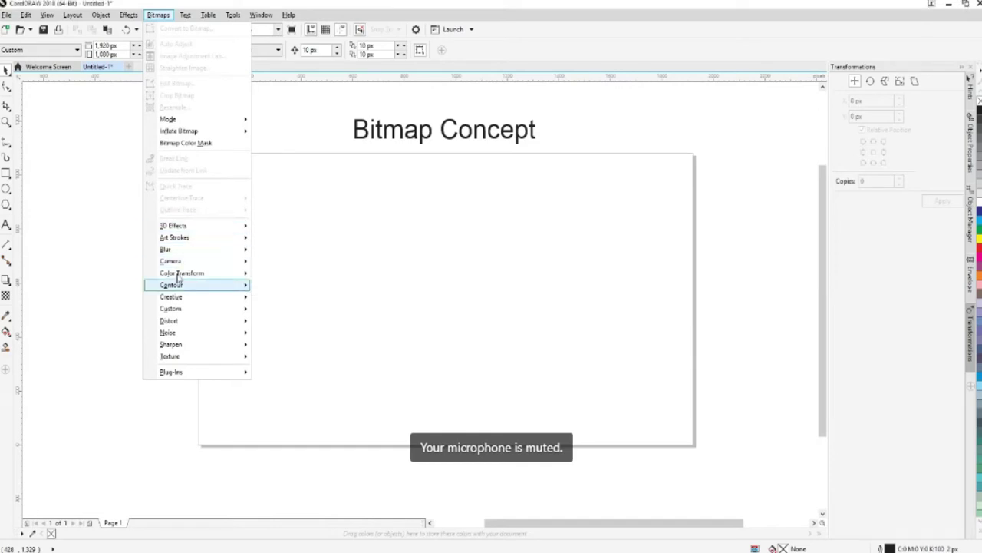
{"action": "mouse_move", "coordinate": [244, 251]}
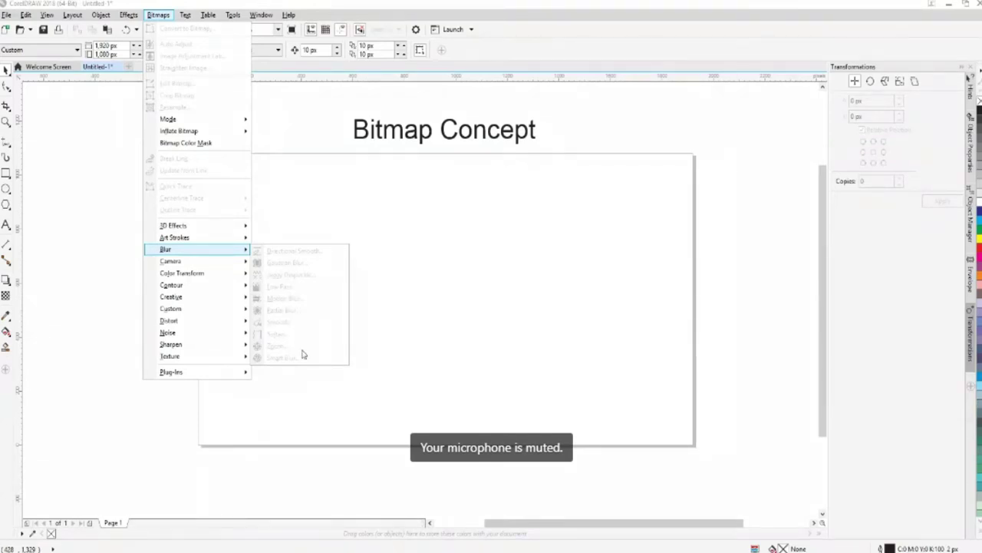
{"action": "mouse_move", "coordinate": [217, 265]}
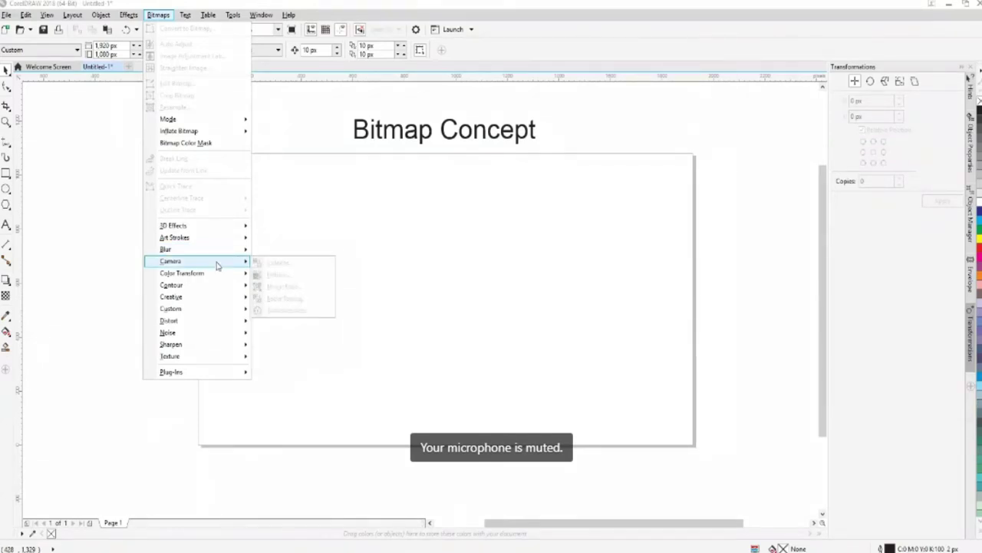
{"action": "mouse_move", "coordinate": [205, 285]}
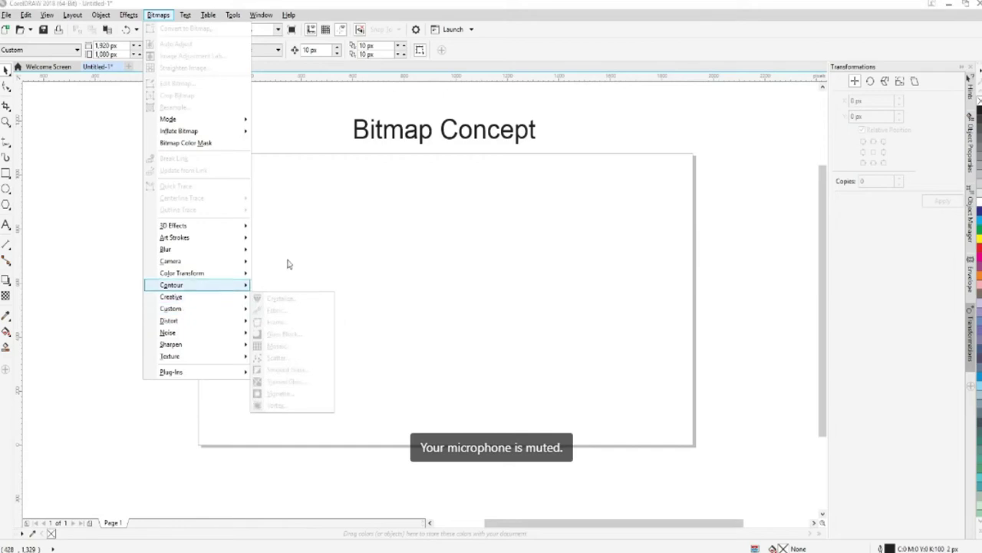
{"action": "left_click", "coordinate": [339, 232]}
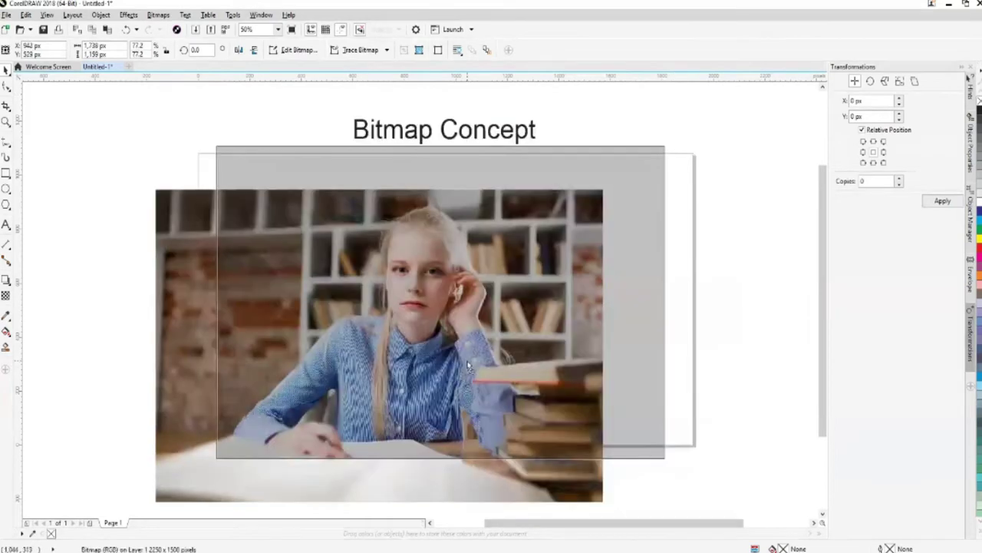
Move the photo of the woman at the desk onto the page and scale it to about 1,552 × 1,035 px.
{"action": "left_click_drag", "start_coordinate": [531, 401], "coordinate": [596, 397]}
{"action": "left_click_drag", "start_coordinate": [666, 149], "coordinate": [650, 162]}
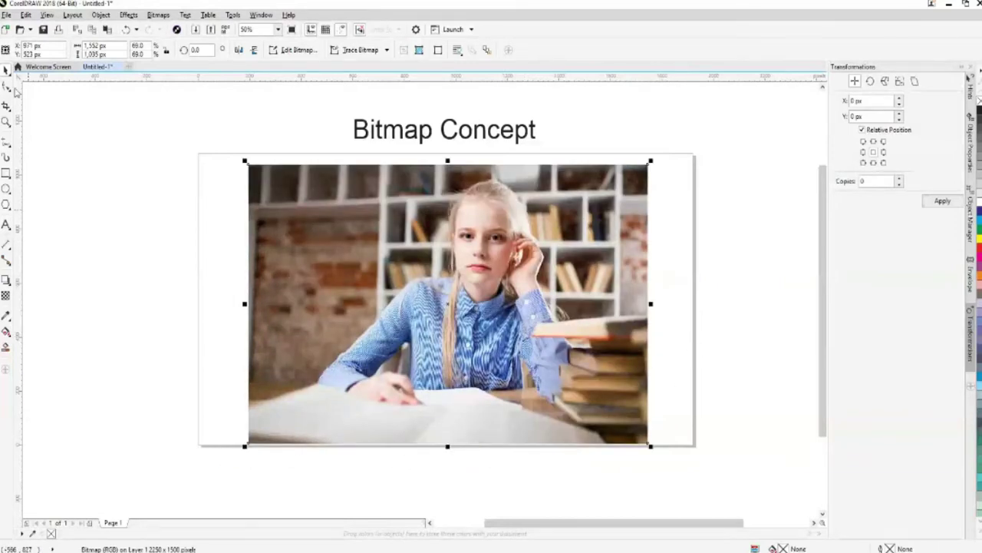
Convert the photo of the woman to a 300 dpi RGB Color (24-bit) bitmap with anti-aliasing and a transparent background.
{"action": "left_click", "coordinate": [159, 15]}
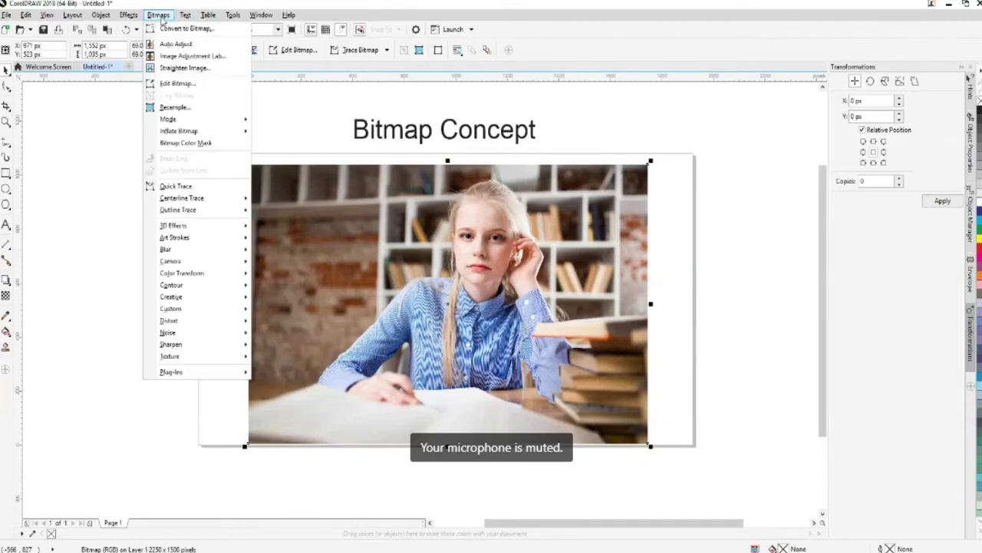
{"action": "left_click", "coordinate": [202, 29]}
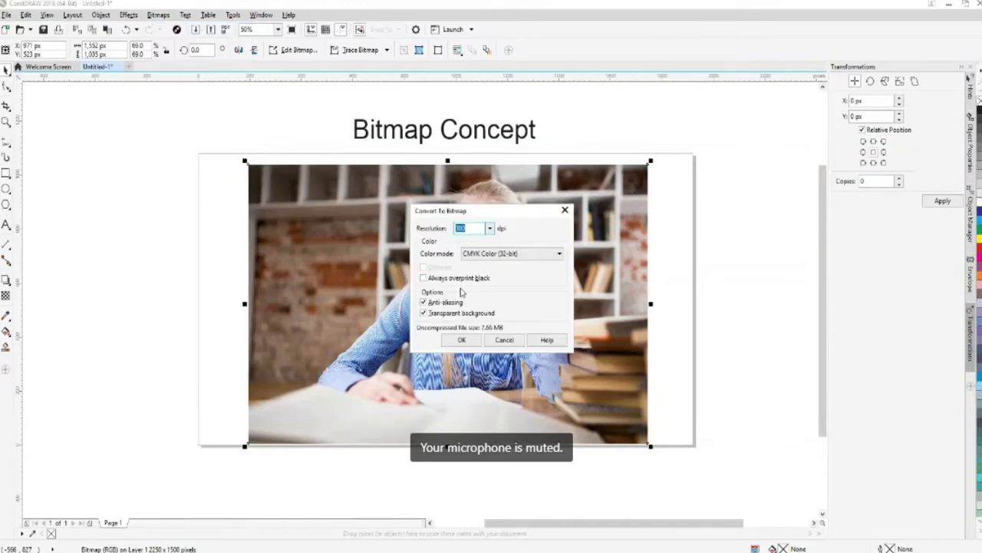
{"action": "left_click", "coordinate": [515, 256]}
{"action": "left_click", "coordinate": [487, 298]}
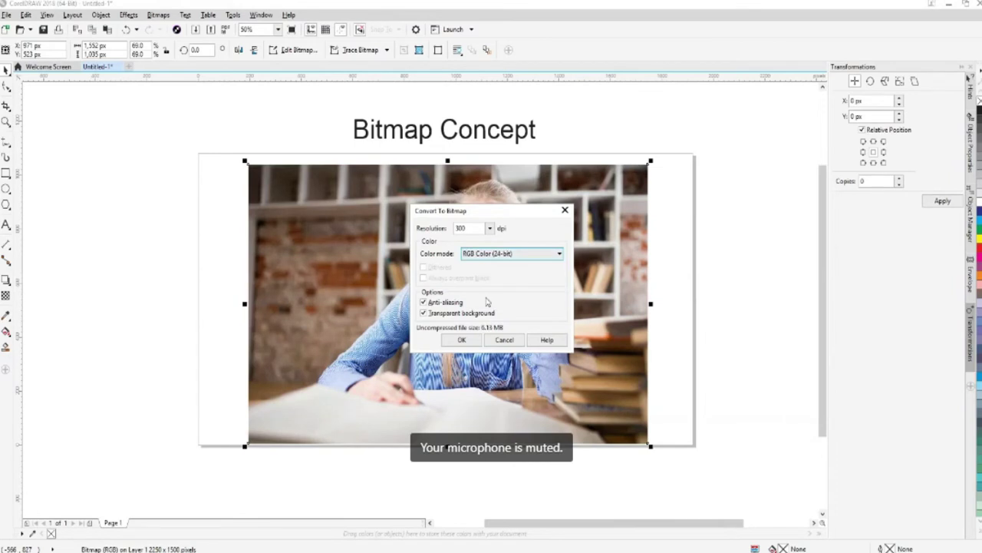
{"action": "left_click", "coordinate": [463, 342]}
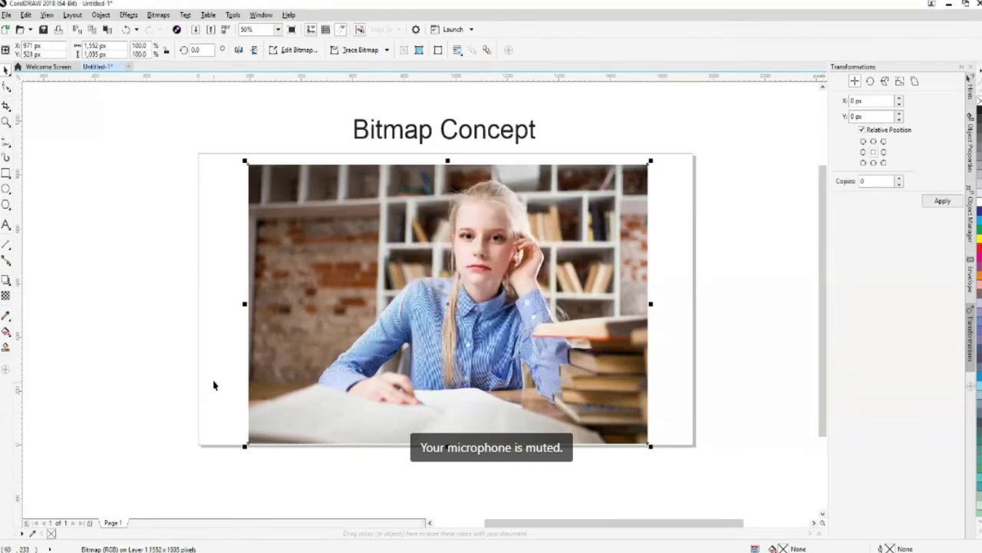
{"action": "left_click", "coordinate": [211, 311]}
{"action": "left_click", "coordinate": [434, 309]}
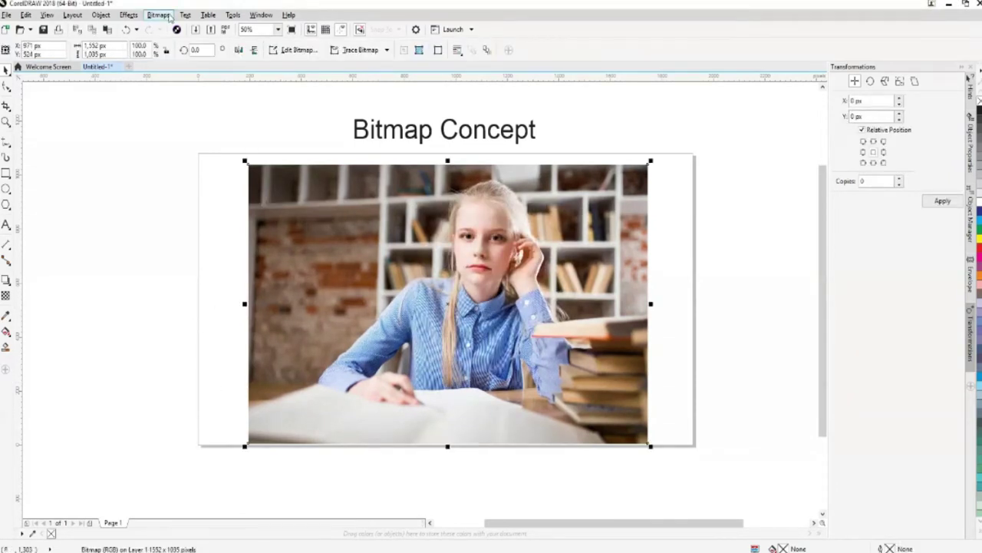
{"action": "left_click", "coordinate": [158, 14]}
{"action": "mouse_move", "coordinate": [160, 262]}
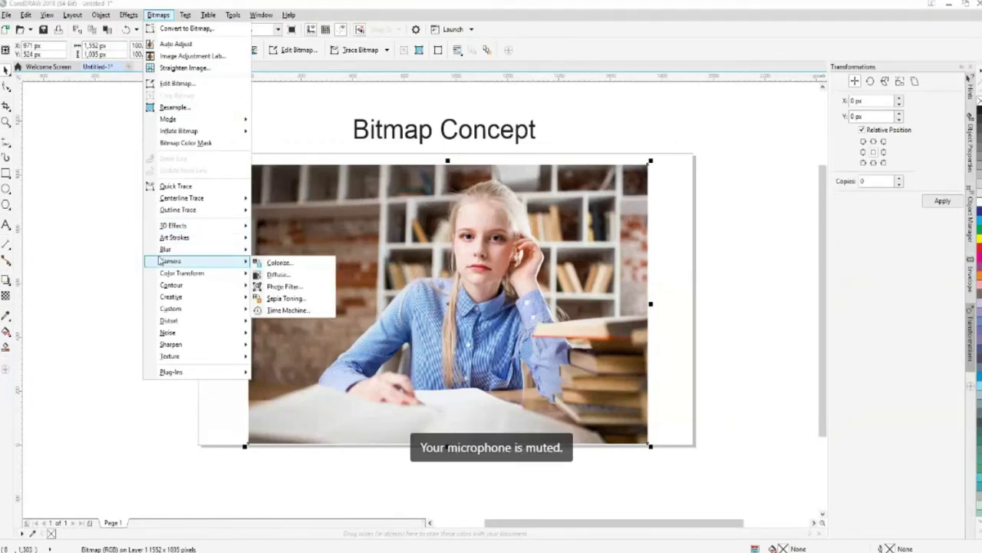
{"action": "mouse_move", "coordinate": [177, 299]}
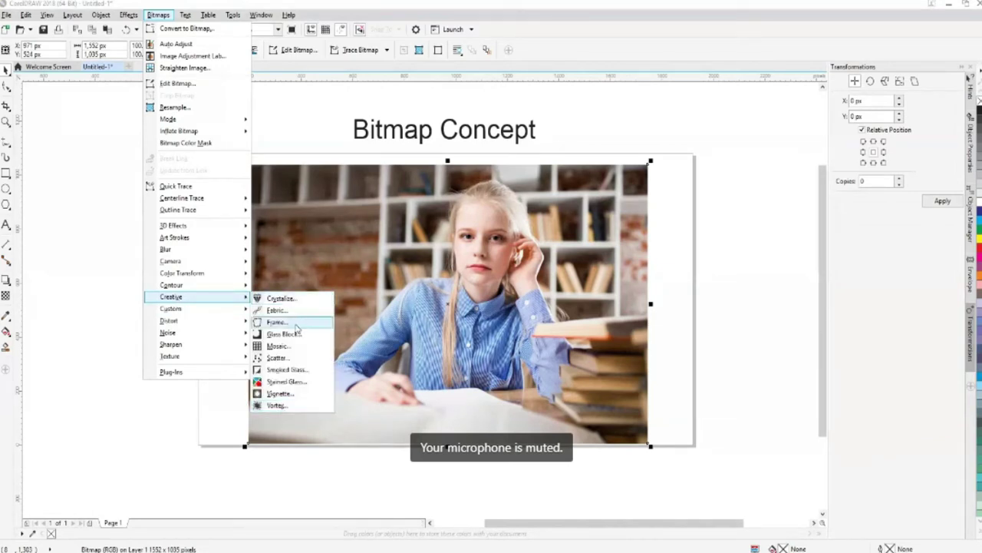
{"action": "left_click", "coordinate": [279, 394]}
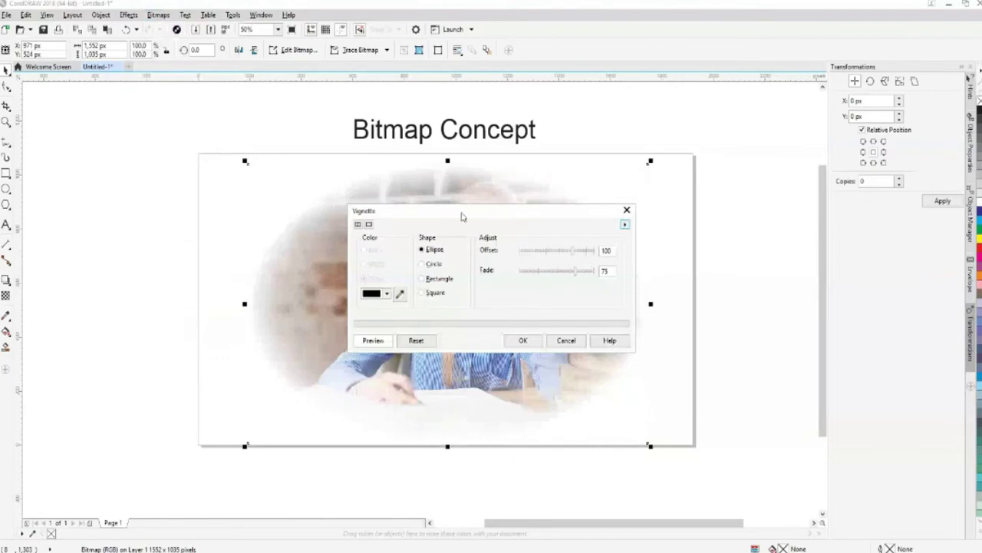
{"action": "left_click_drag", "start_coordinate": [462, 217], "coordinate": [645, 223]}
{"action": "left_click", "coordinate": [743, 344]}
Duplicate the photo with 10 px horizontal and vertical offsets, place the images side by side, and delete the extra one.
{"action": "left_click_drag", "start_coordinate": [520, 316], "coordinate": [314, 324]}
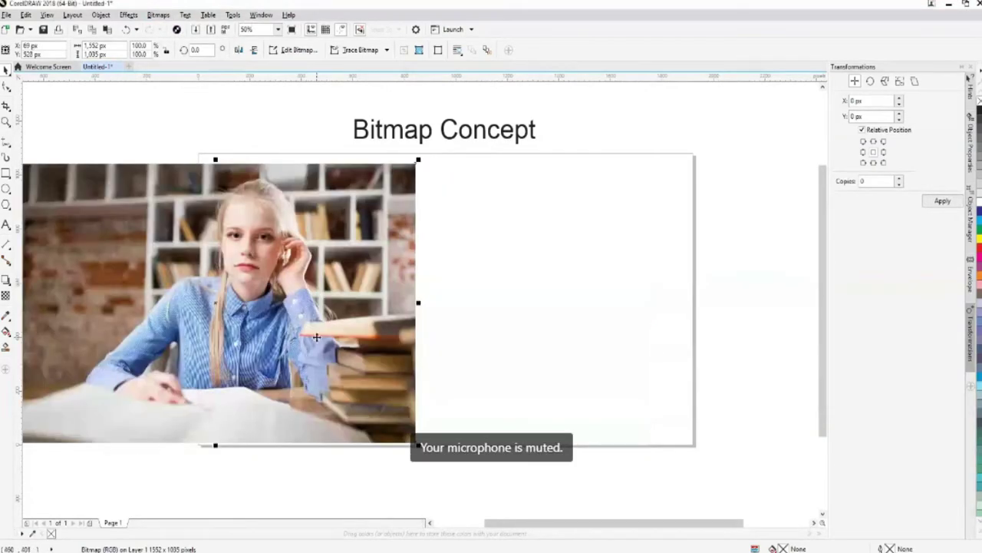
{"action": "key", "text": "ctrl+d"}
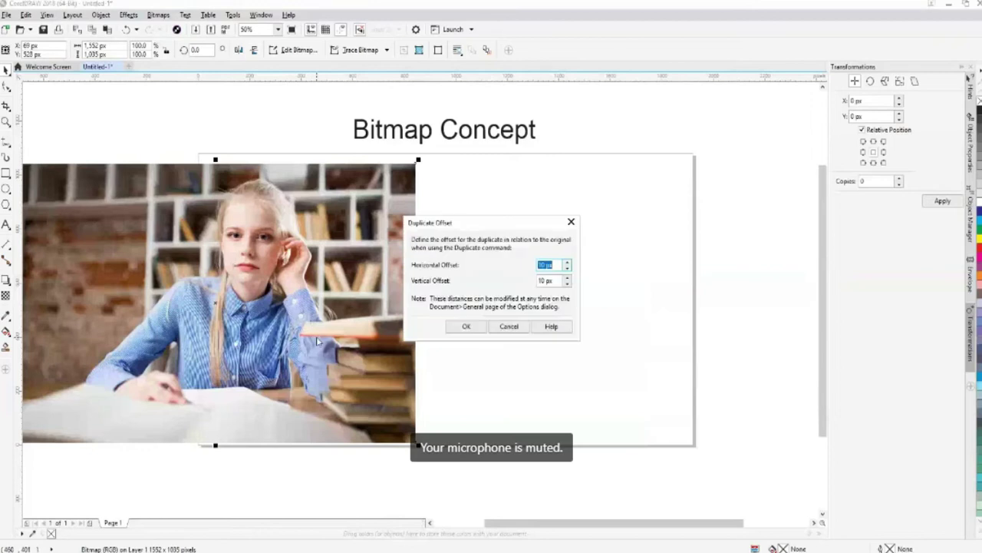
{"action": "left_click", "coordinate": [466, 326]}
{"action": "left_click_drag", "start_coordinate": [242, 342], "coordinate": [597, 351]}
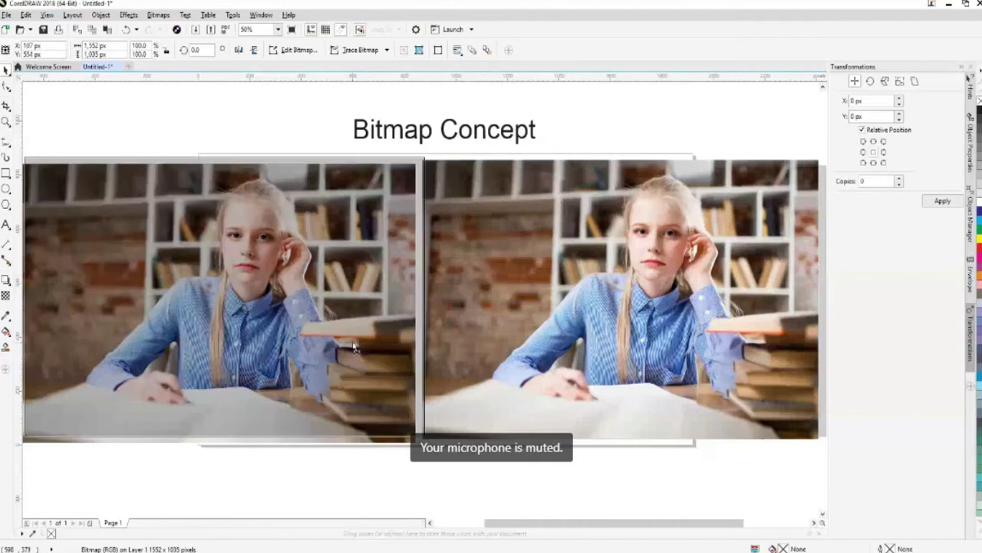
{"action": "key", "text": "Tab"}
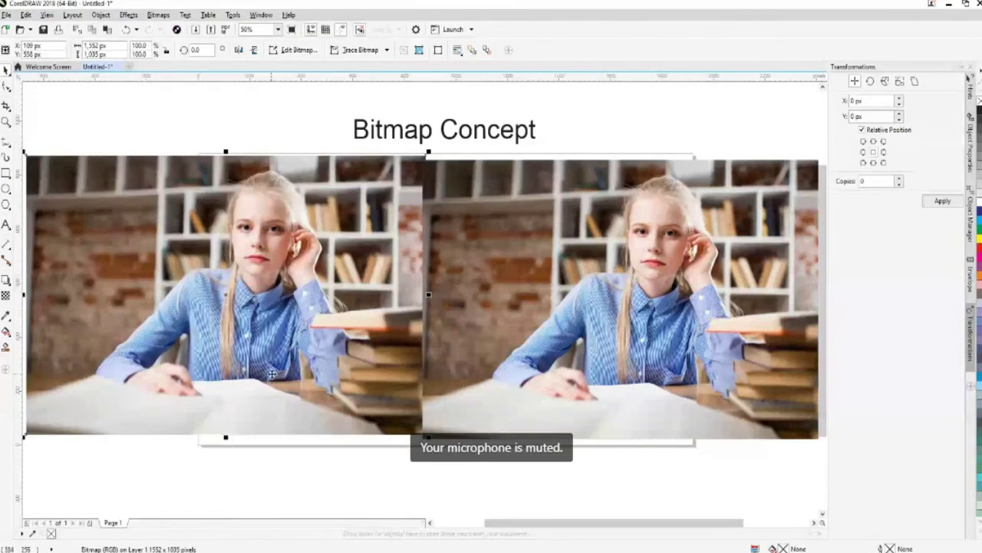
{"action": "key", "text": "Delete"}
Scale the photo of the woman to about 1,053 × 702 px and place it on the left half of the page.
{"action": "left_click_drag", "start_coordinate": [556, 367], "coordinate": [321, 364]}
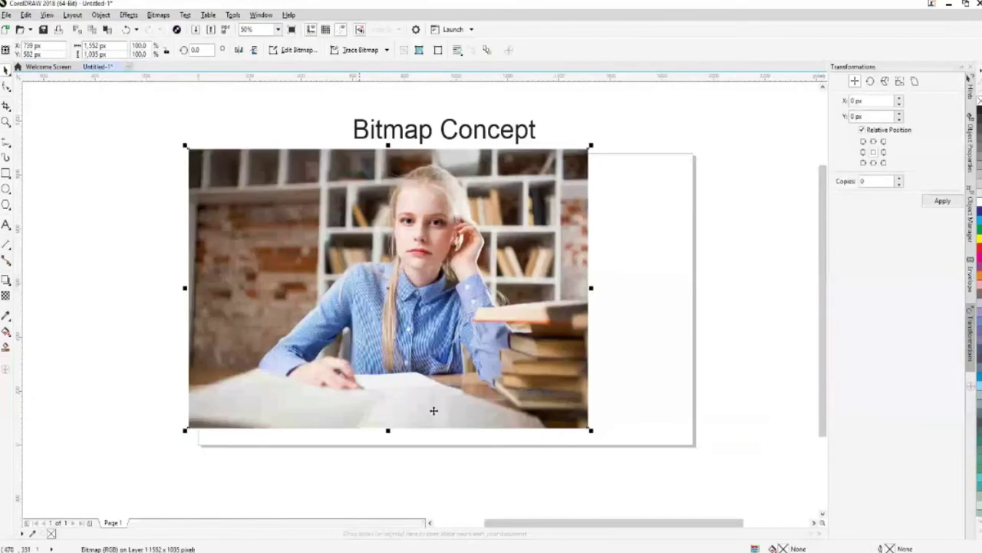
{"action": "left_click_drag", "start_coordinate": [591, 430], "coordinate": [456, 332]}
{"action": "left_click_drag", "start_coordinate": [319, 242], "coordinate": [328, 307]}
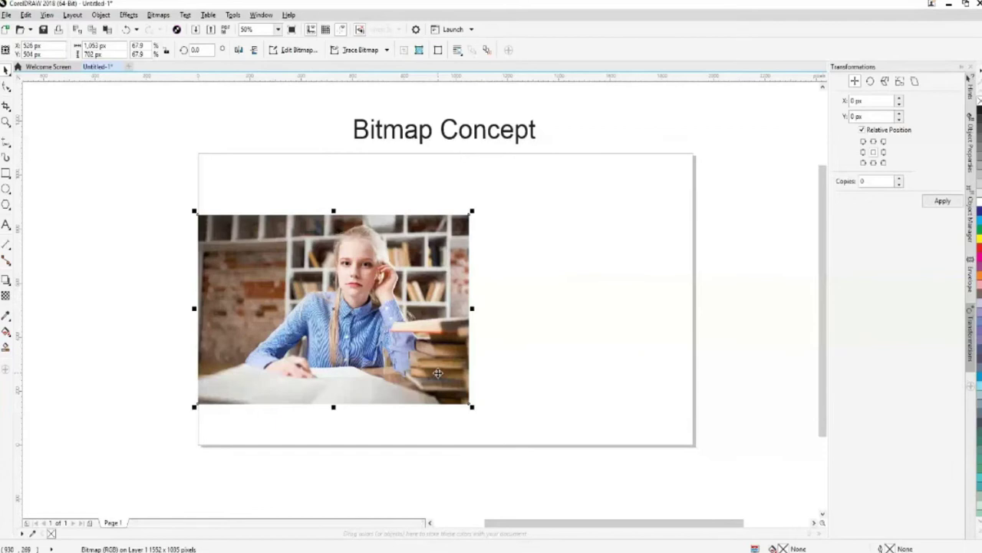
{"action": "key", "text": "Right"}
{"action": "key", "text": "Up"}
{"action": "left_click_drag", "start_coordinate": [437, 373], "coordinate": [561, 343]}
{"action": "right_click", "coordinate": [561, 342]}
{"action": "left_click", "coordinate": [534, 446]}
{"action": "left_click", "coordinate": [553, 383]}
{"action": "key", "text": "Delete"}
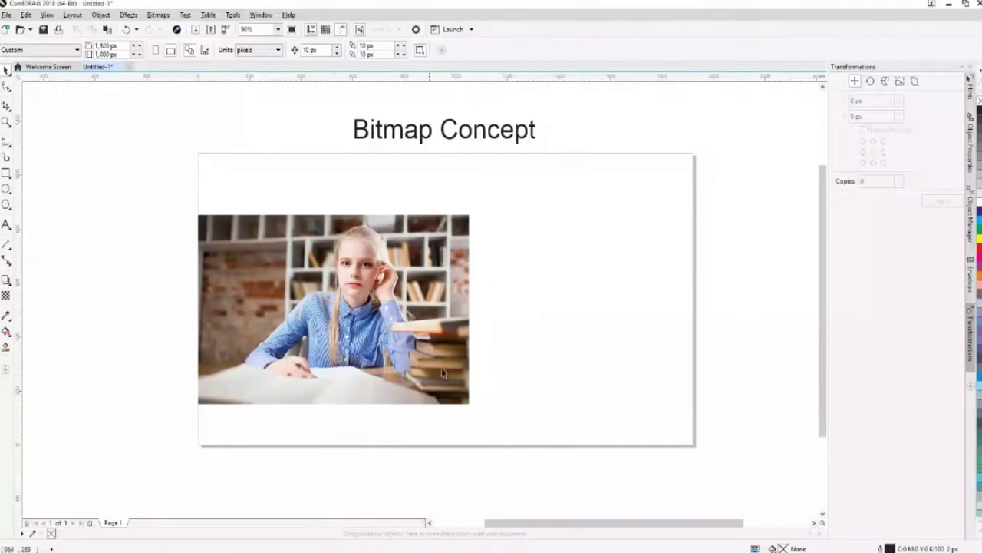
Paste the photo of the man with the laptop, scale it to about 1,052 × 702 px and align it beside the first photo.
{"action": "key", "text": "ctrl+v"}
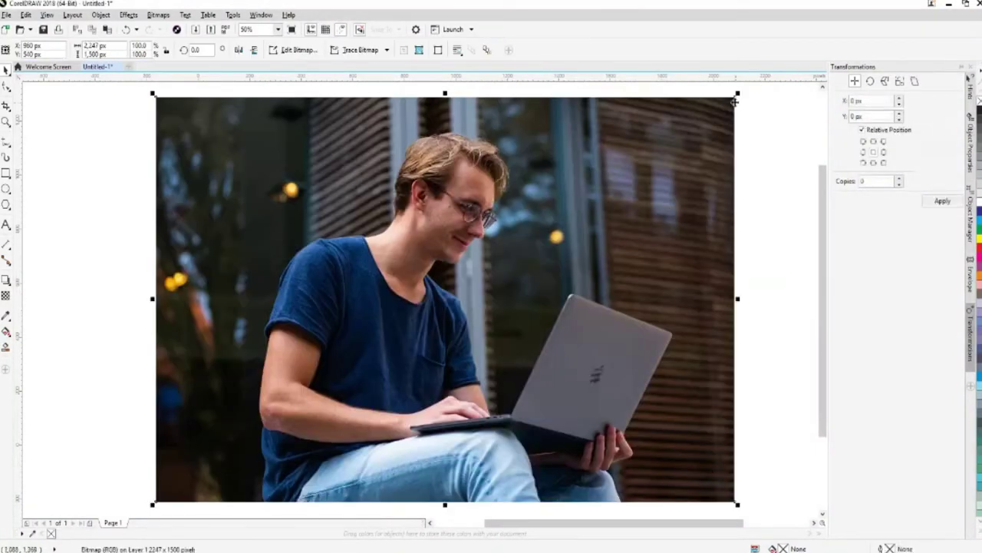
{"action": "left_click_drag", "start_coordinate": [737, 95], "coordinate": [406, 326]}
{"action": "left_click_drag", "start_coordinate": [243, 466], "coordinate": [555, 352]}
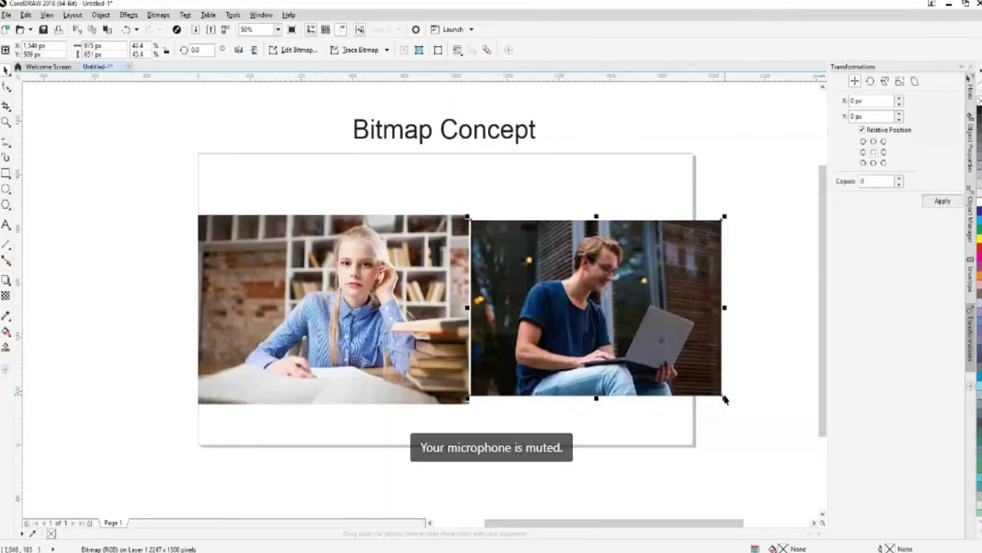
{"action": "left_click_drag", "start_coordinate": [724, 399], "coordinate": [735, 401]}
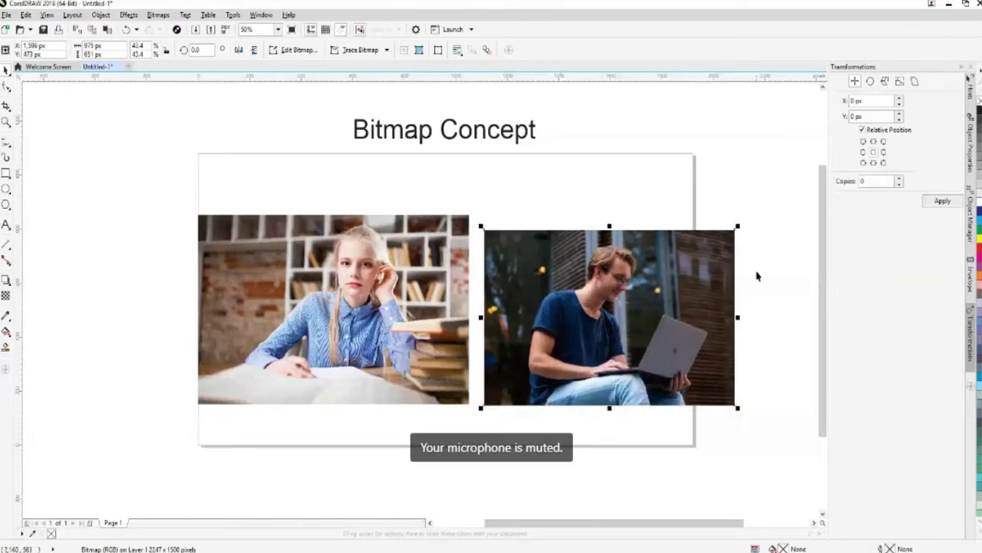
{"action": "left_click_drag", "start_coordinate": [737, 224], "coordinate": [755, 214]}
{"action": "left_click_drag", "start_coordinate": [614, 278], "coordinate": [609, 285]}
Select both photos and shift them about 160 px to the left together.
{"action": "left_click", "coordinate": [483, 496]}
{"action": "left_click", "coordinate": [325, 377]}
{"action": "left_click", "coordinate": [603, 342], "text": "shift"}
{"action": "key", "text": "Left"}
{"action": "key", "text": "Left"}
{"action": "key", "text": "Left"}
{"action": "key", "text": "Left"}
{"action": "key", "text": "Left"}
{"action": "key", "text": "Left"}
{"action": "key", "text": "Left"}
{"action": "key", "text": "Left"}
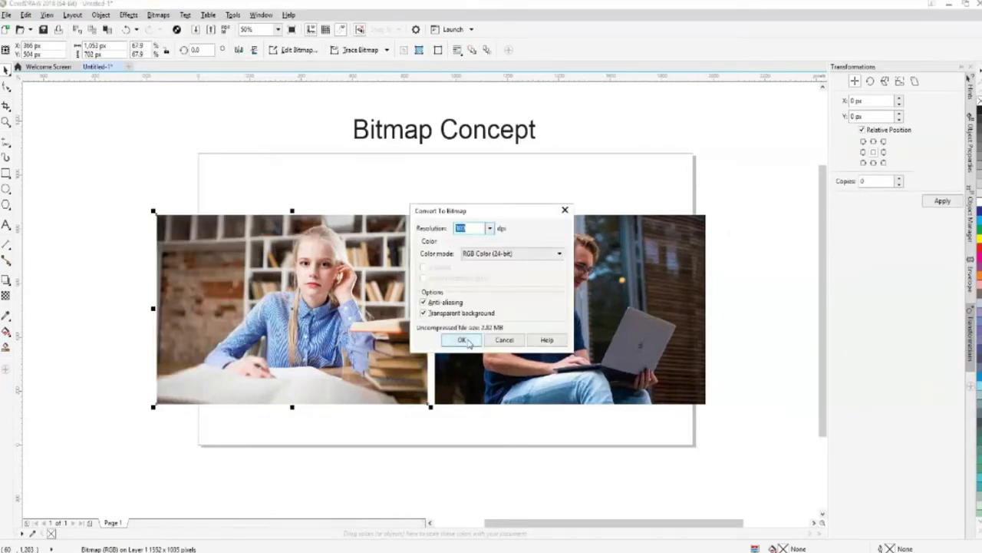
Convert each of the two photos to a 300 dpi RGB Color (24-bit) bitmap with anti-aliasing and a transparent background.
{"action": "left_click", "coordinate": [462, 340]}
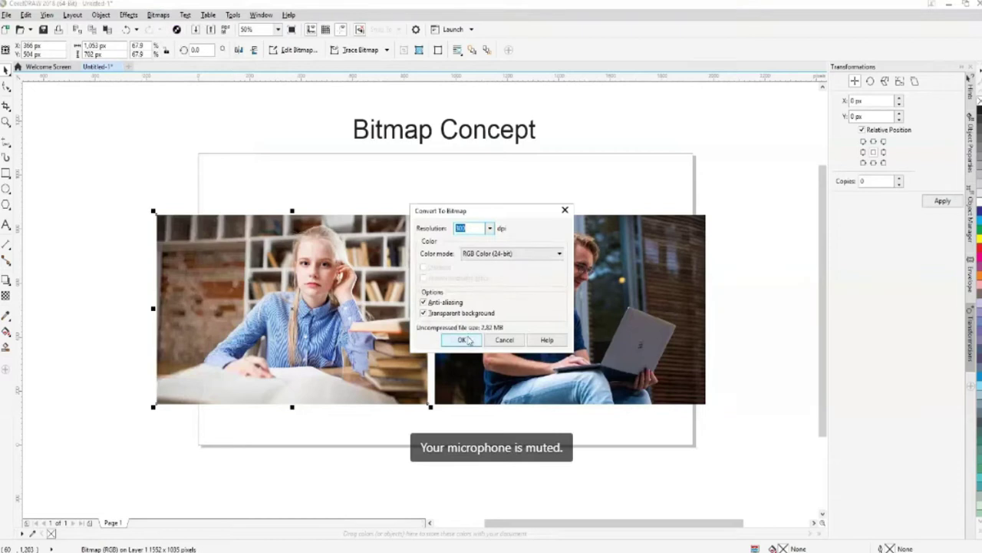
{"action": "left_click", "coordinate": [468, 342]}
{"action": "left_click", "coordinate": [159, 15]}
{"action": "left_click", "coordinate": [185, 29]}
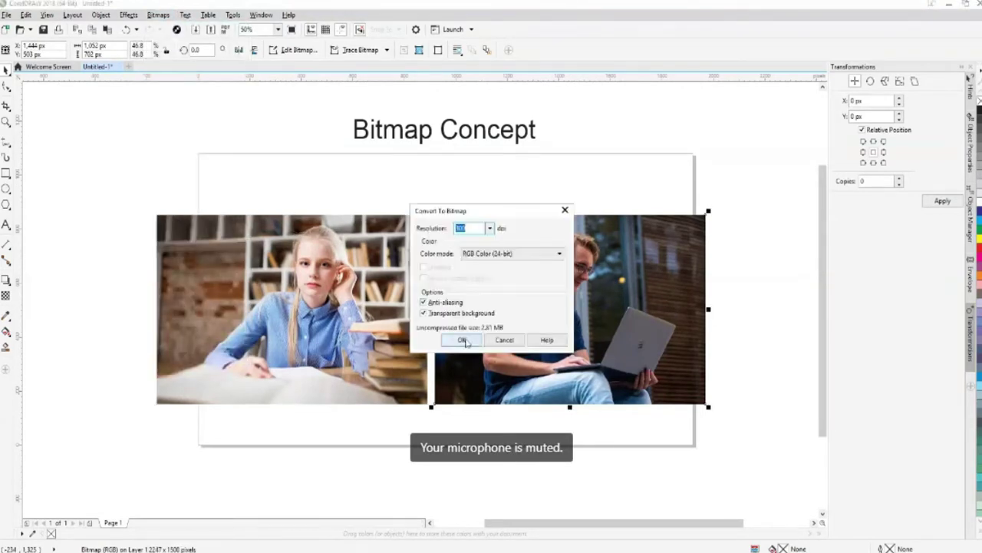
{"action": "left_click", "coordinate": [461, 340]}
Select the photo of the woman and open the Creative Vignette bitmap effect for it.
{"action": "left_click", "coordinate": [228, 364]}
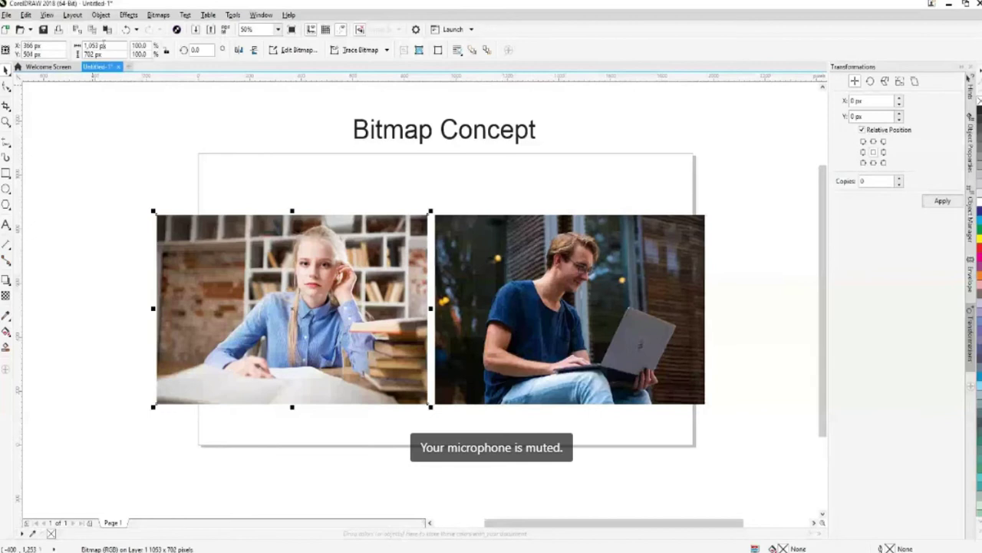
{"action": "left_click", "coordinate": [158, 15]}
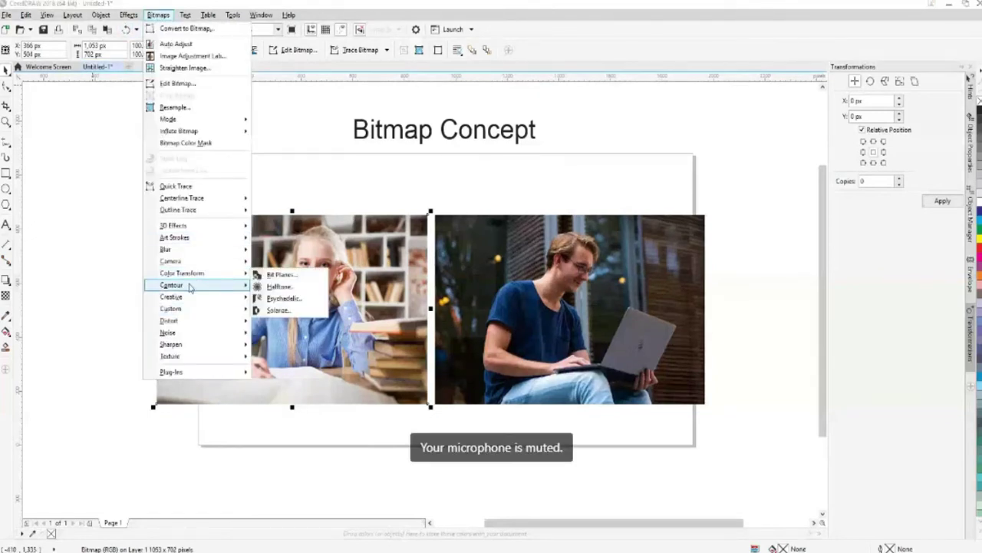
{"action": "mouse_move", "coordinate": [187, 300]}
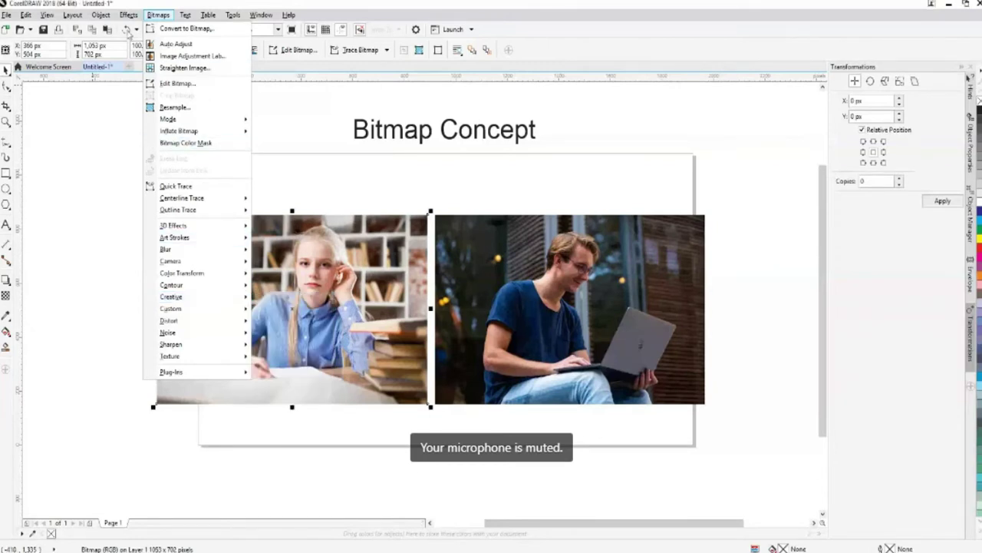
{"action": "mouse_move", "coordinate": [129, 17]}
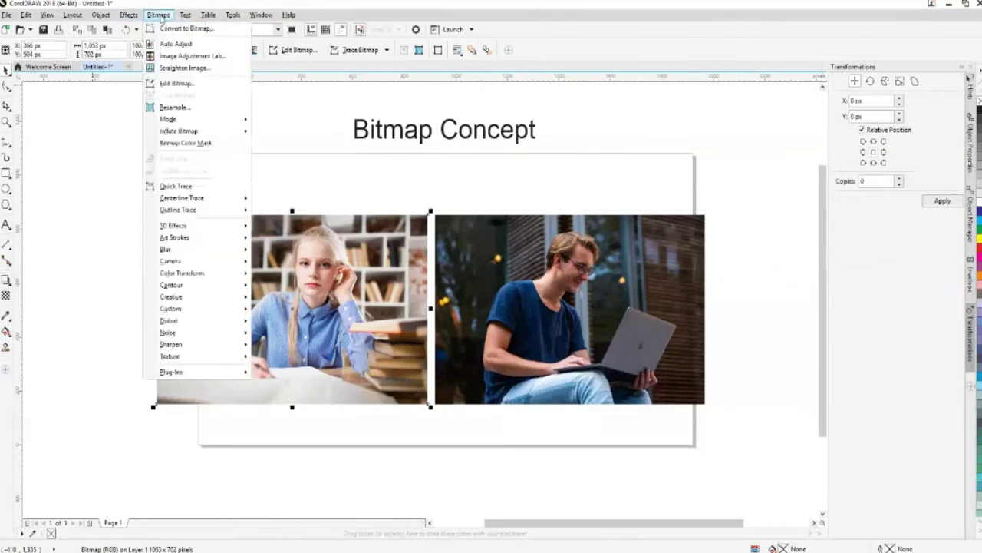
{"action": "mouse_move", "coordinate": [197, 276]}
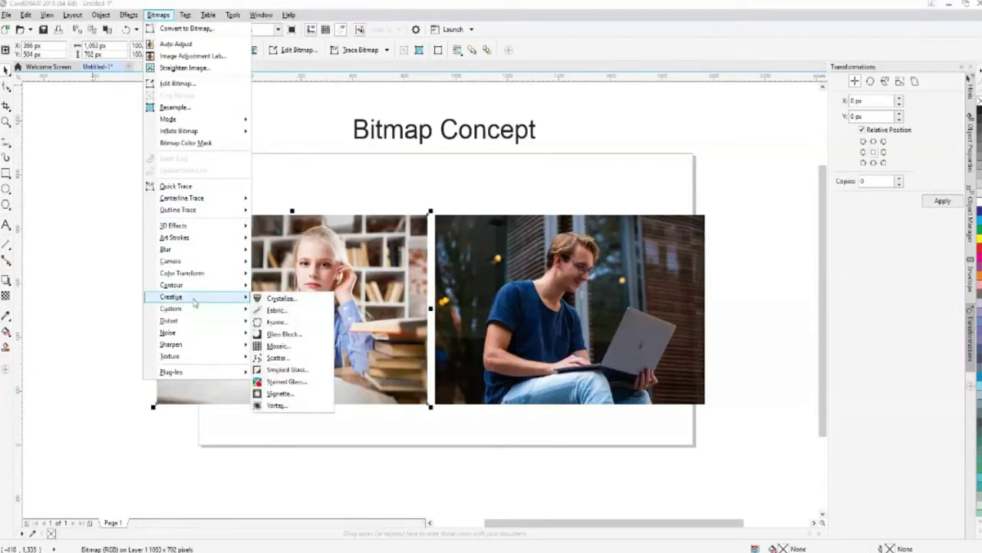
{"action": "left_click", "coordinate": [280, 394]}
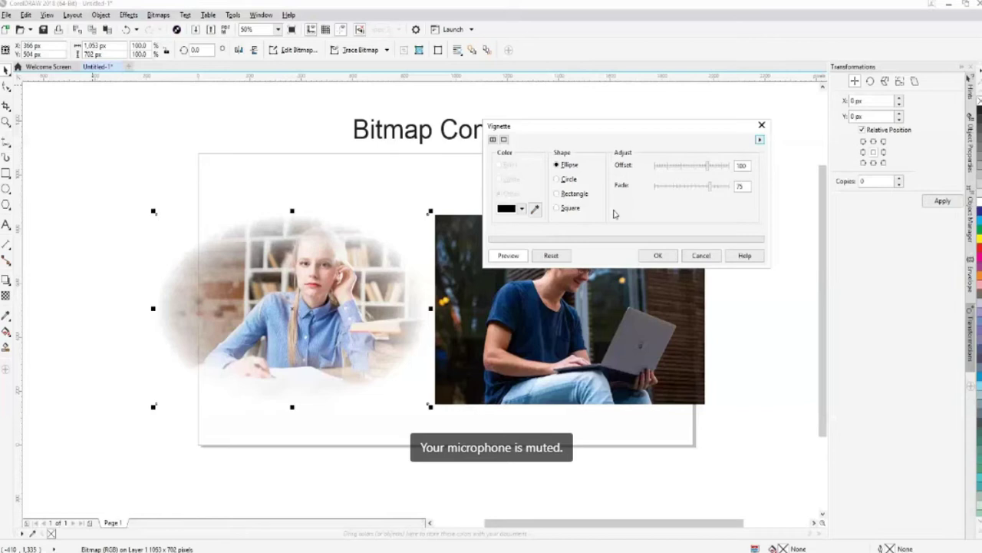
{"action": "left_click_drag", "start_coordinate": [537, 126], "coordinate": [570, 108]}
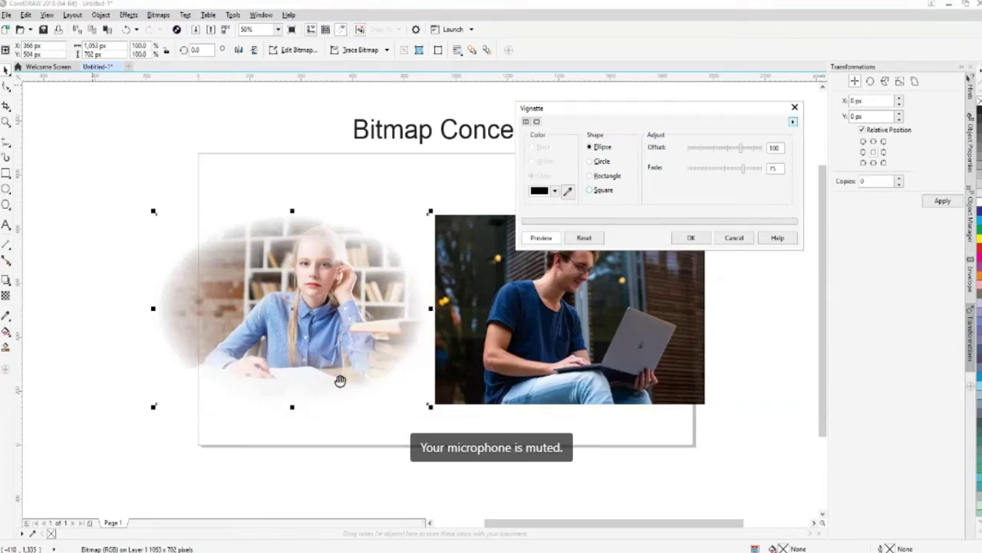
Preview the Circle, Rectangle and Square vignette shapes on the woman's photo and settle on Rectangle.
{"action": "left_click", "coordinate": [601, 162]}
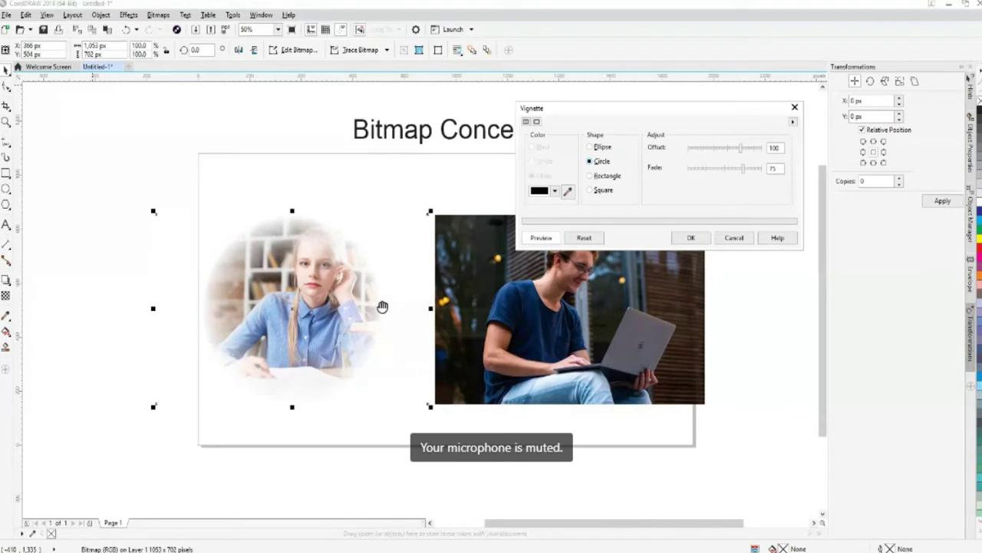
{"action": "left_click_drag", "start_coordinate": [573, 111], "coordinate": [547, 108]}
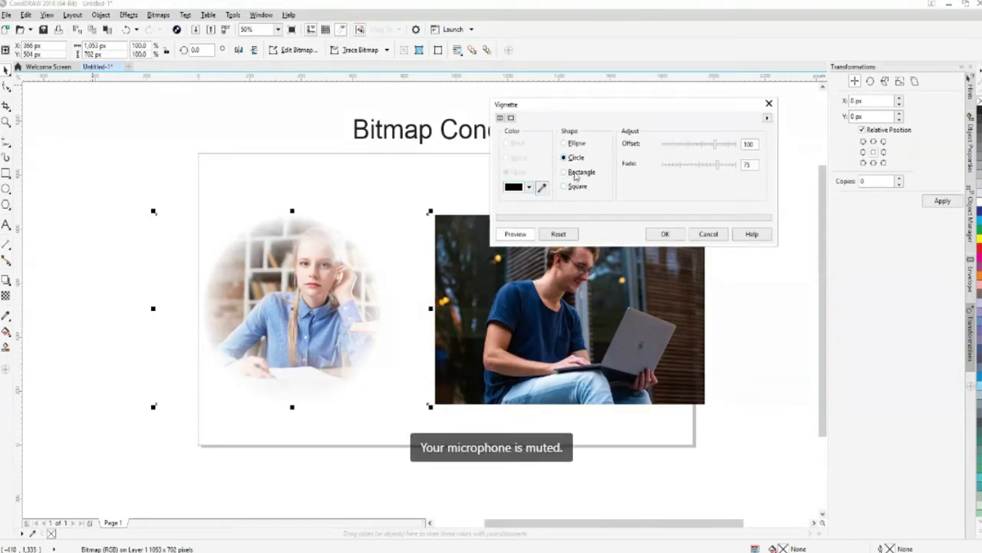
{"action": "left_click", "coordinate": [575, 173]}
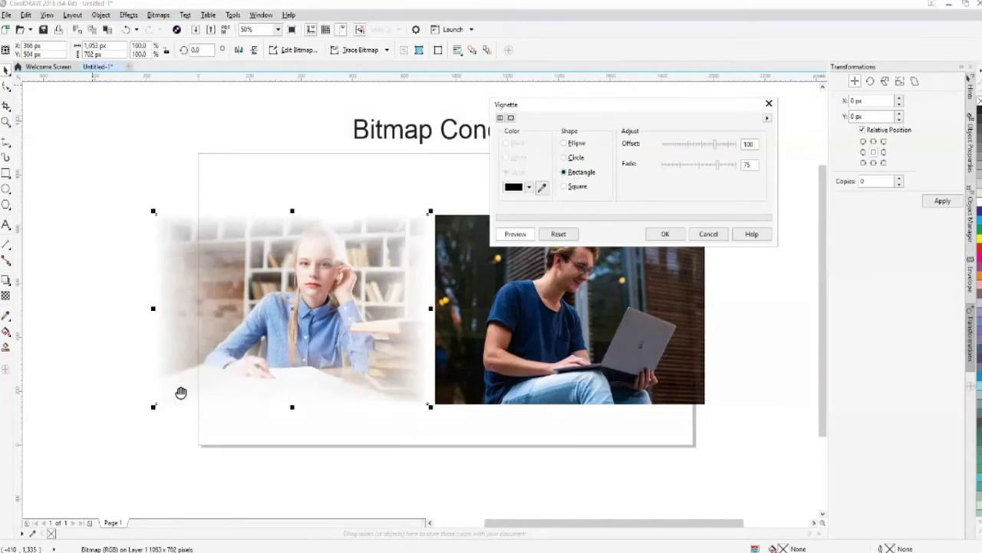
{"action": "left_click", "coordinate": [577, 188]}
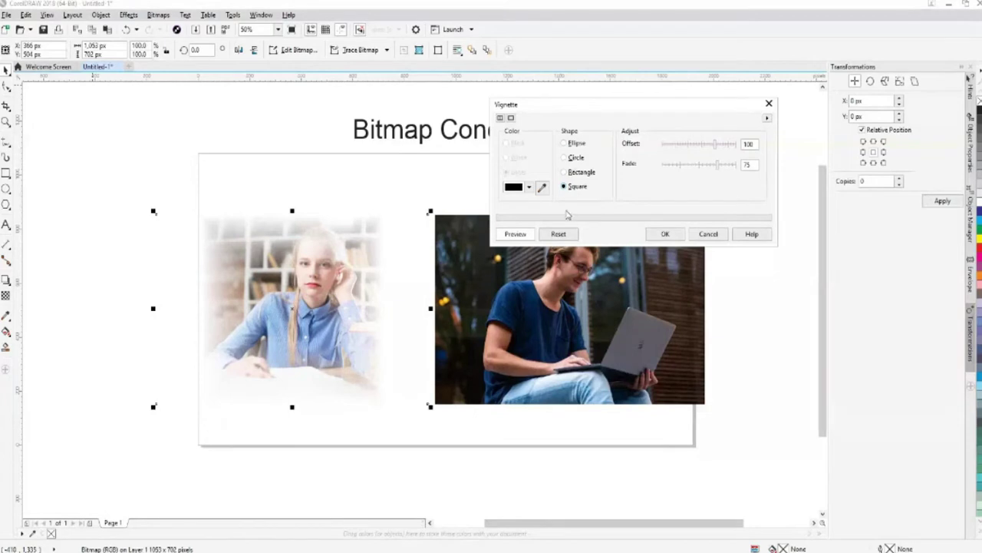
{"action": "left_click", "coordinate": [579, 173]}
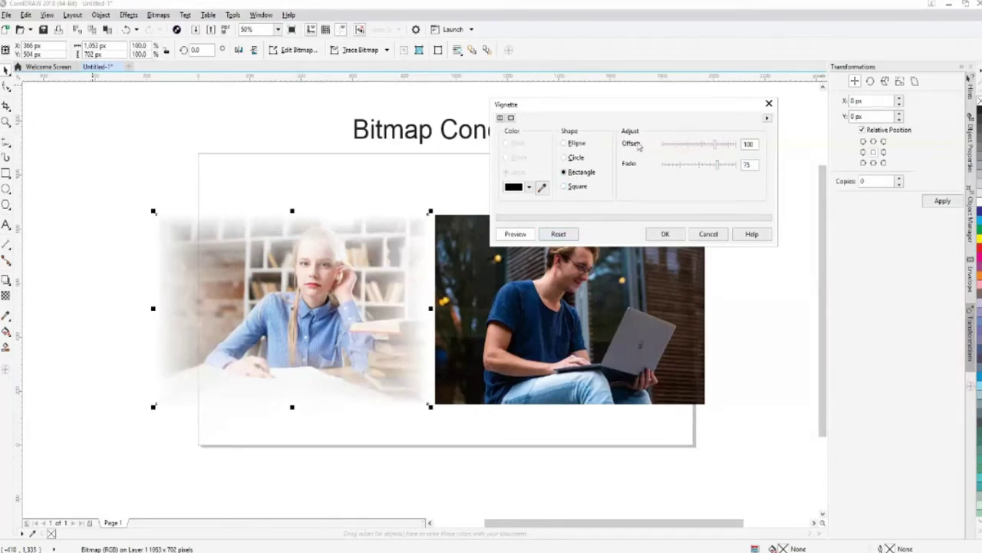
Set the vignette's offset to 86 and fade to 79, and apply it to the woman's photo.
{"action": "left_click_drag", "start_coordinate": [715, 145], "coordinate": [708, 144]}
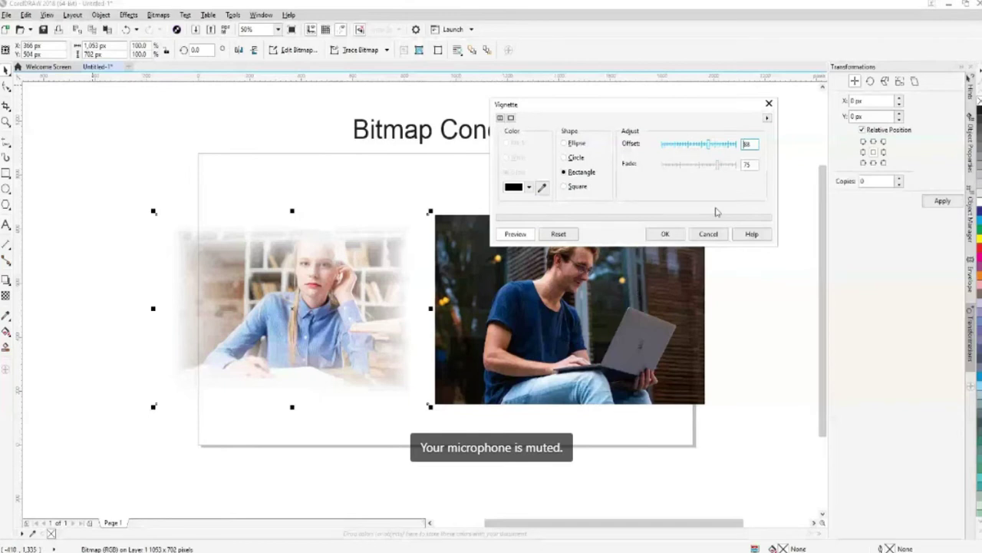
{"action": "left_click_drag", "start_coordinate": [721, 174], "coordinate": [728, 177]}
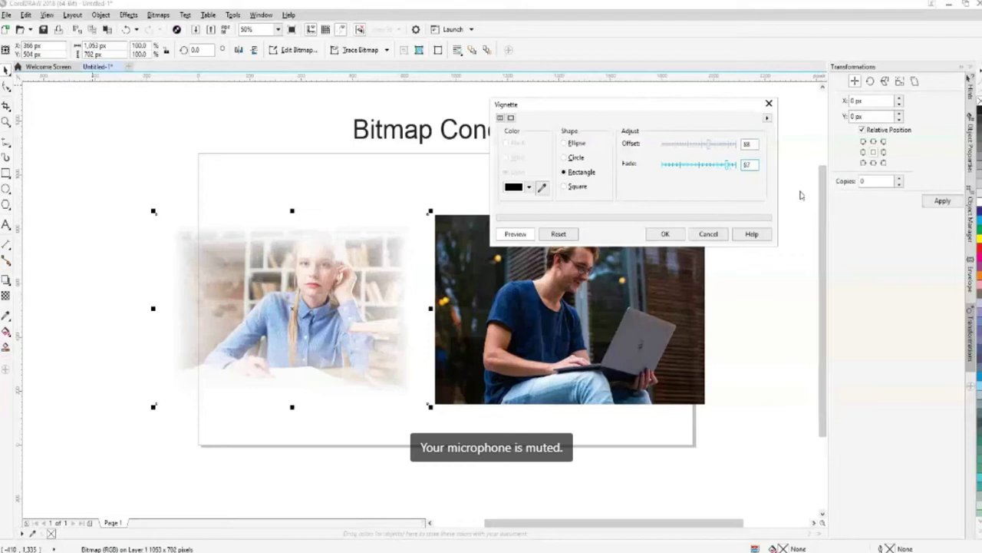
{"action": "left_click_drag", "start_coordinate": [730, 164], "coordinate": [720, 164]}
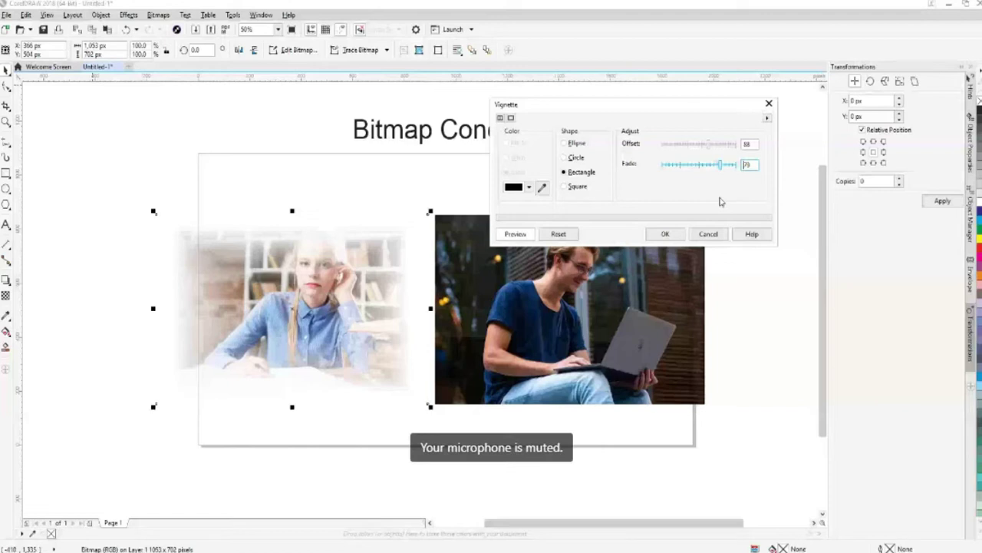
{"action": "key", "text": "shift+Tab"}
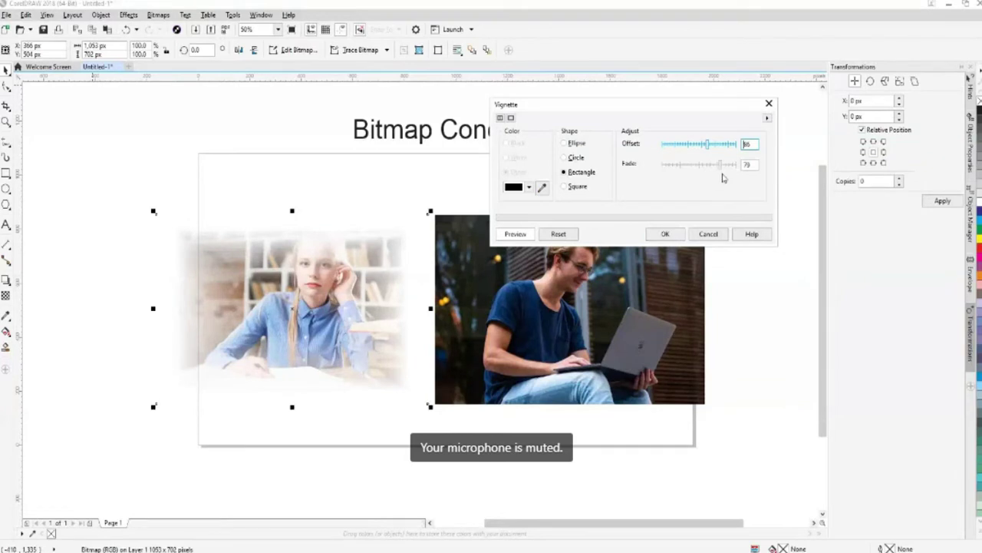
{"action": "left_click", "coordinate": [674, 233]}
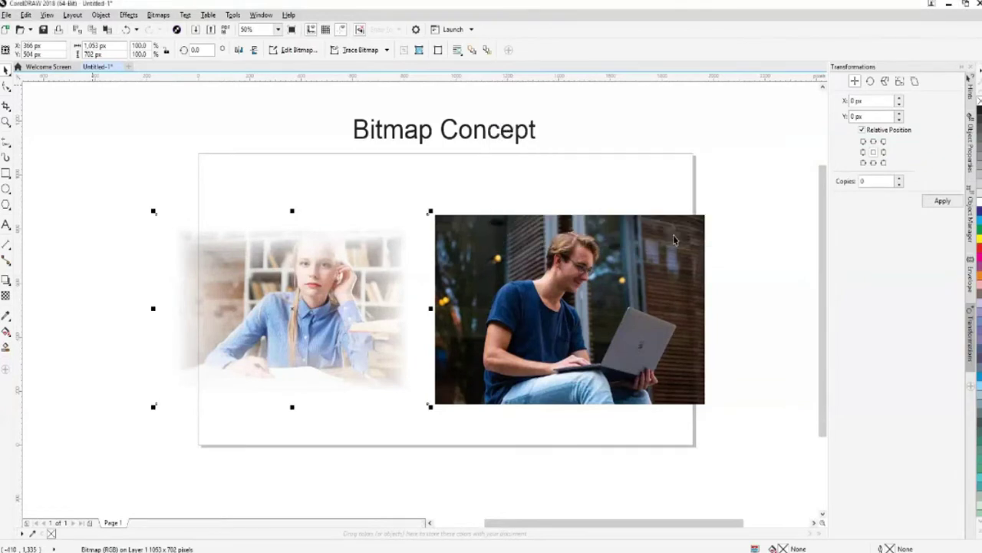
{"action": "left_click", "coordinate": [737, 366]}
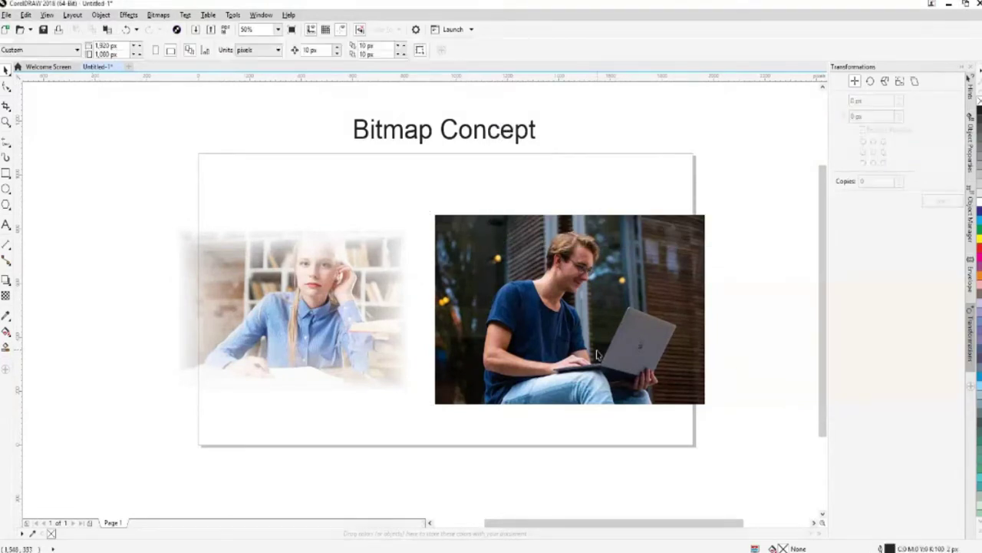
Move the man's photo about 52 px left and 12 px up, and apply a Rectangle Vignette with offset 86 and fade 79.
{"action": "left_click_drag", "start_coordinate": [597, 355], "coordinate": [583, 350]}
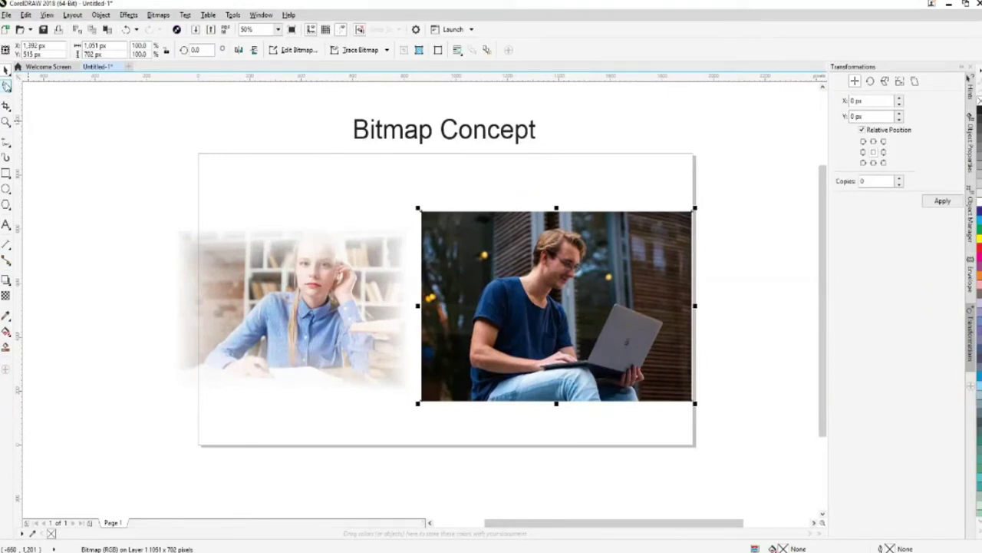
{"action": "left_click", "coordinate": [158, 15]}
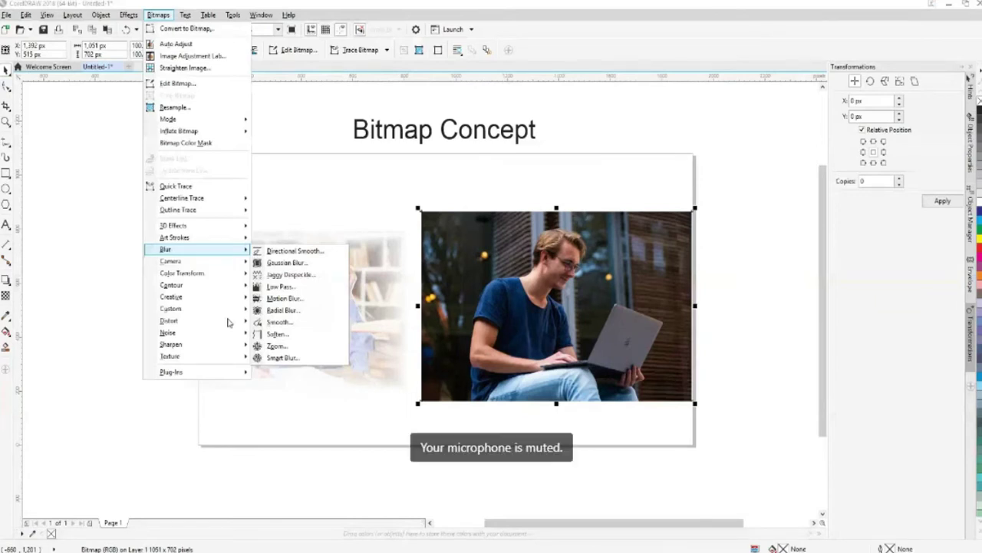
{"action": "mouse_move", "coordinate": [171, 297]}
{"action": "left_click", "coordinate": [276, 398]}
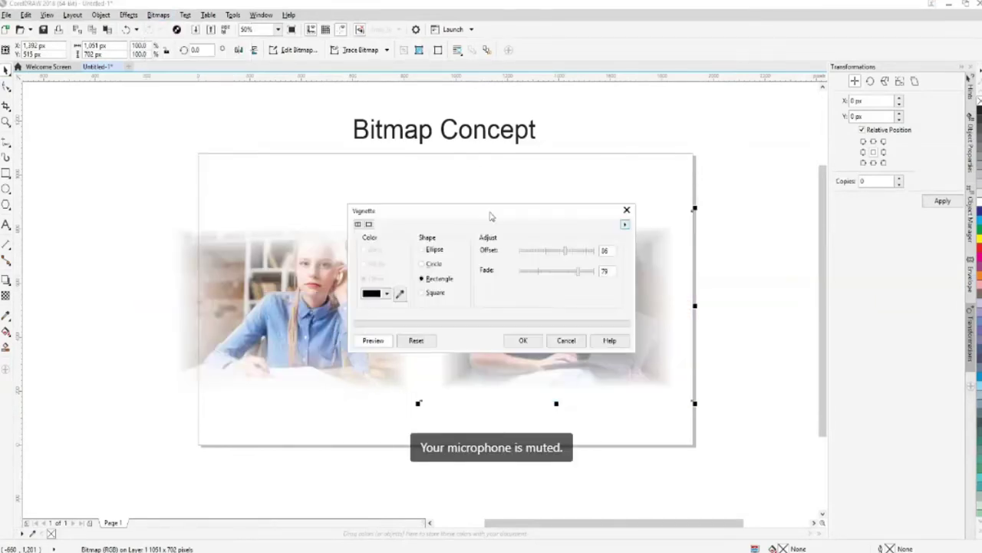
{"action": "left_click_drag", "start_coordinate": [491, 216], "coordinate": [234, 91]}
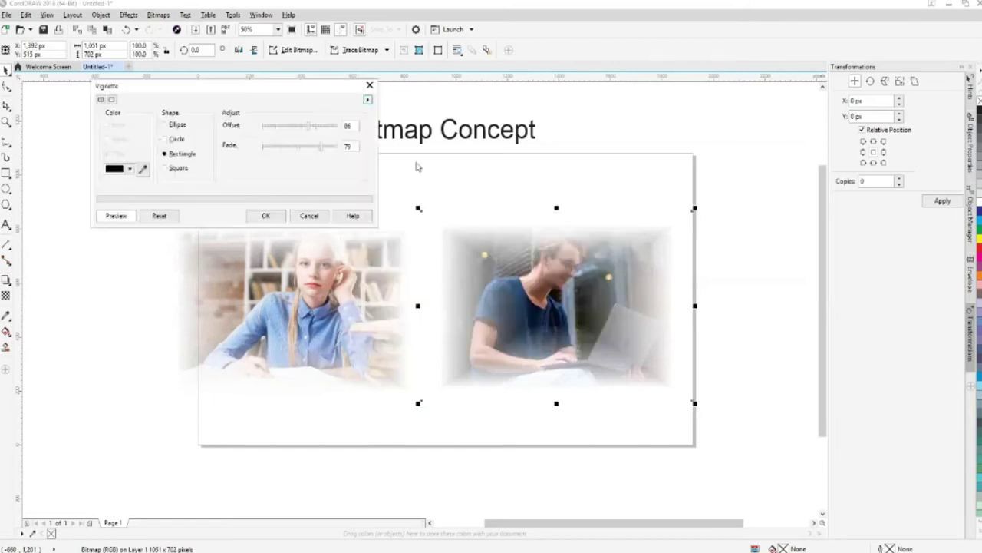
{"action": "left_click", "coordinate": [265, 216]}
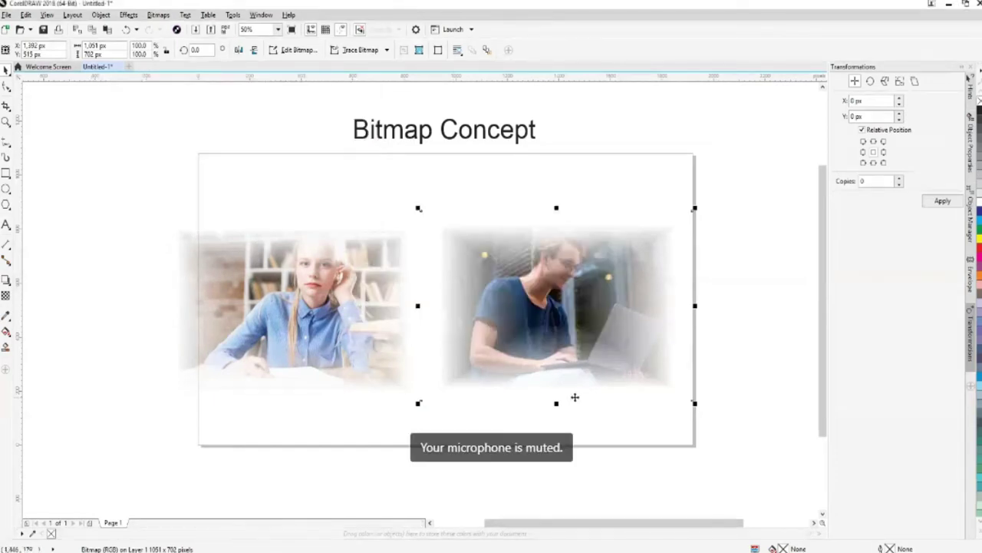
Nudge the man's photo about 180 px to the left so its faded edge meets the woman's photo.
{"action": "key", "text": "Left"}
{"action": "key", "text": "Left"}
{"action": "key", "text": "Left"}
{"action": "key", "text": "Left"}
{"action": "key", "text": "Left"}
{"action": "key", "text": "Left"}
{"action": "key", "text": "Left"}
{"action": "key", "text": "Left"}
{"action": "key", "text": "Left"}
{"action": "key", "text": "Left"}
{"action": "key", "text": "Left"}
{"action": "key", "text": "Left"}
{"action": "key", "text": "Left"}
{"action": "key", "text": "Left"}
{"action": "key", "text": "Left"}
{"action": "key", "text": "Left"}
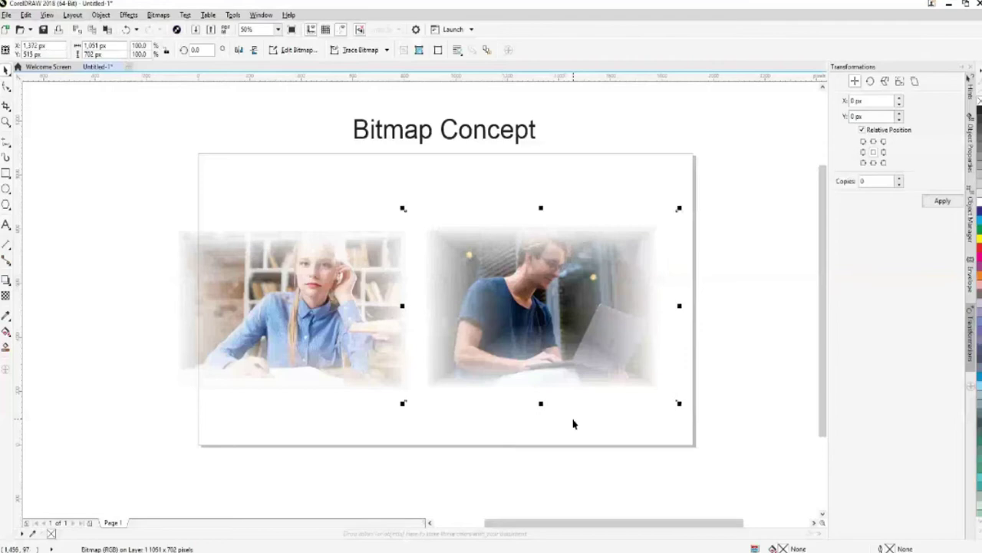
{"action": "key", "text": "Left"}
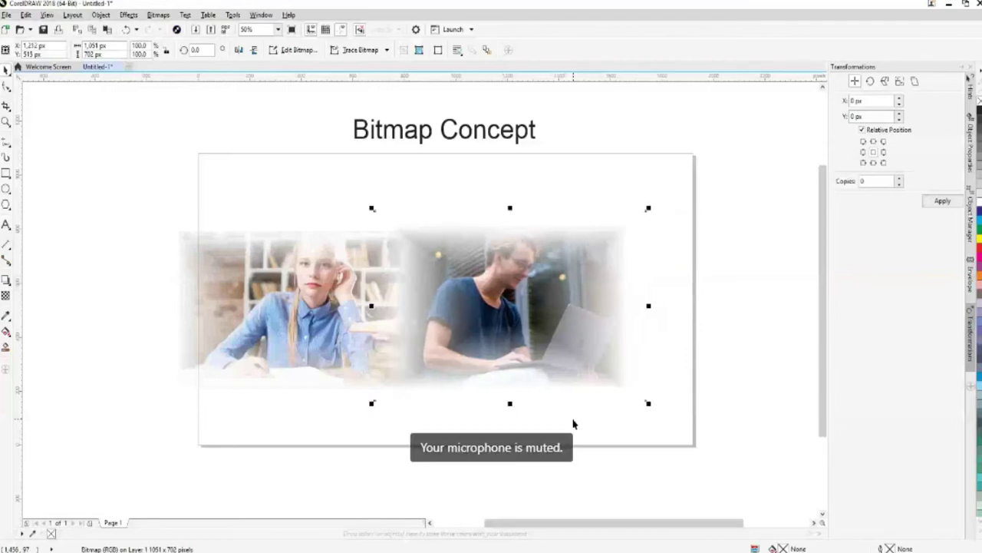
Nudge the woman's photo about 80 px to the right so it blends into the man's photo.
{"action": "left_click", "coordinate": [277, 266]}
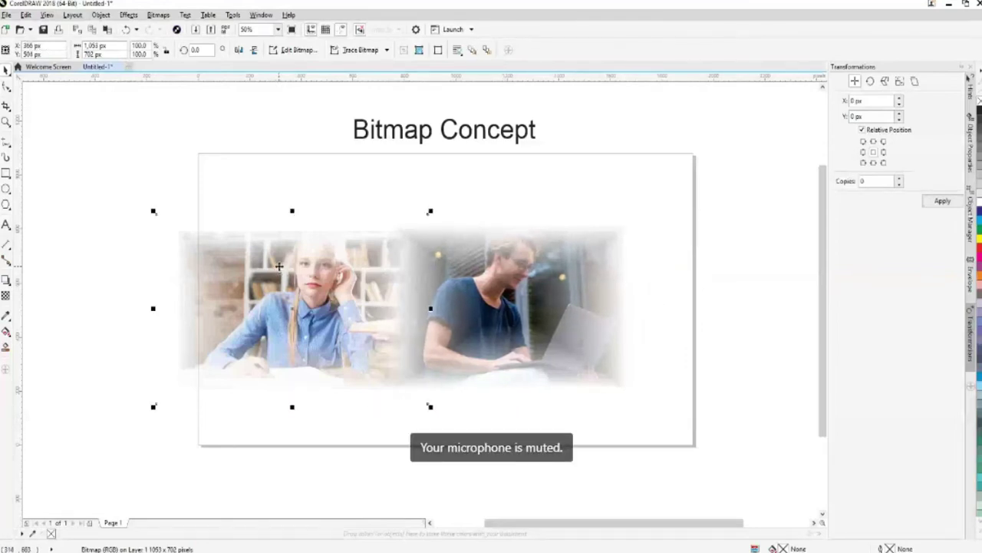
{"action": "key", "text": "Right"}
{"action": "key", "text": "Right"}
{"action": "key", "text": "Right"}
{"action": "key", "text": "Right"}
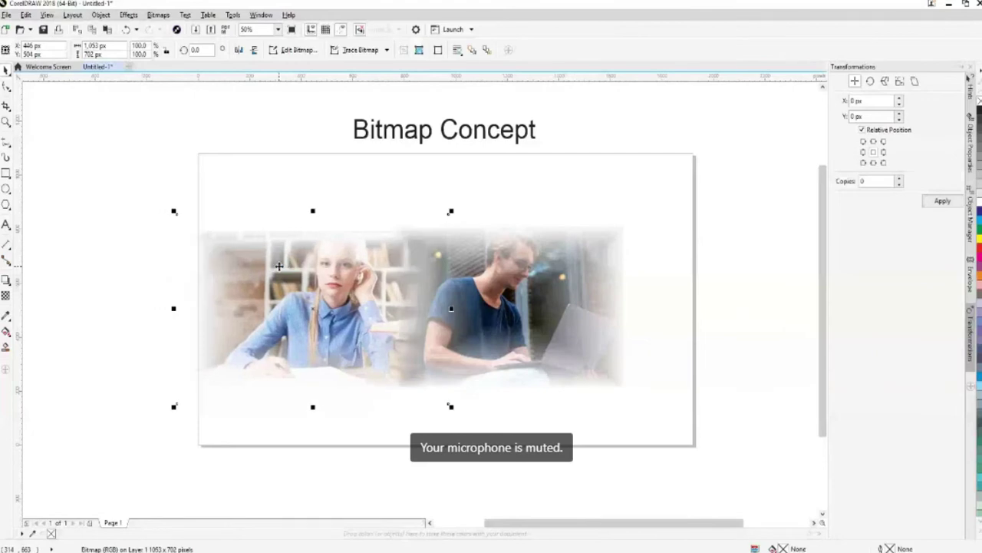
{"action": "key", "text": "Right"}
{"action": "key", "text": "Left"}
{"action": "key", "text": "Right"}
{"action": "key", "text": "Left"}
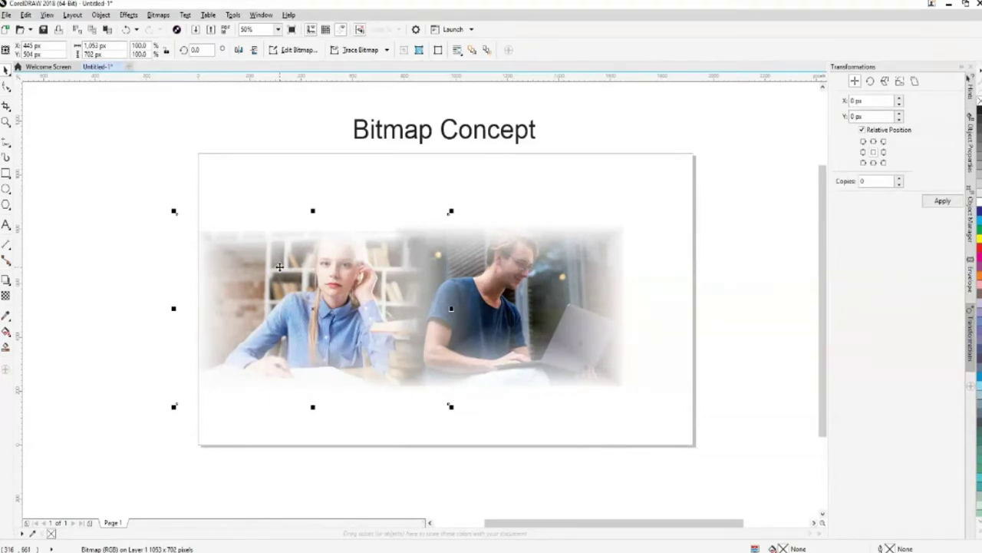
Select both photos, scale them together to about 1,667 × 653 px and centre them horizontally on the page.
{"action": "left_click", "coordinate": [604, 338], "text": "shift"}
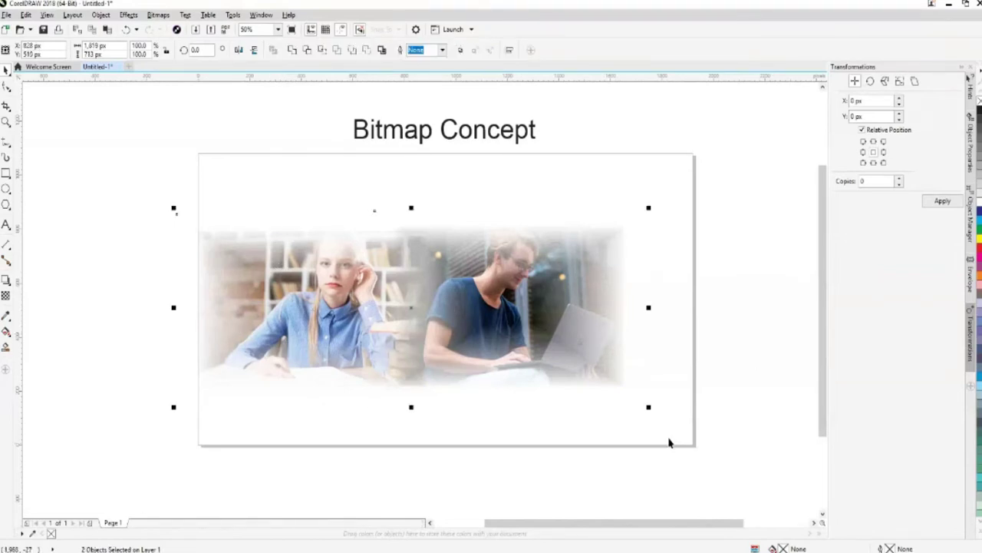
{"action": "left_click_drag", "start_coordinate": [644, 406], "coordinate": [632, 390]}
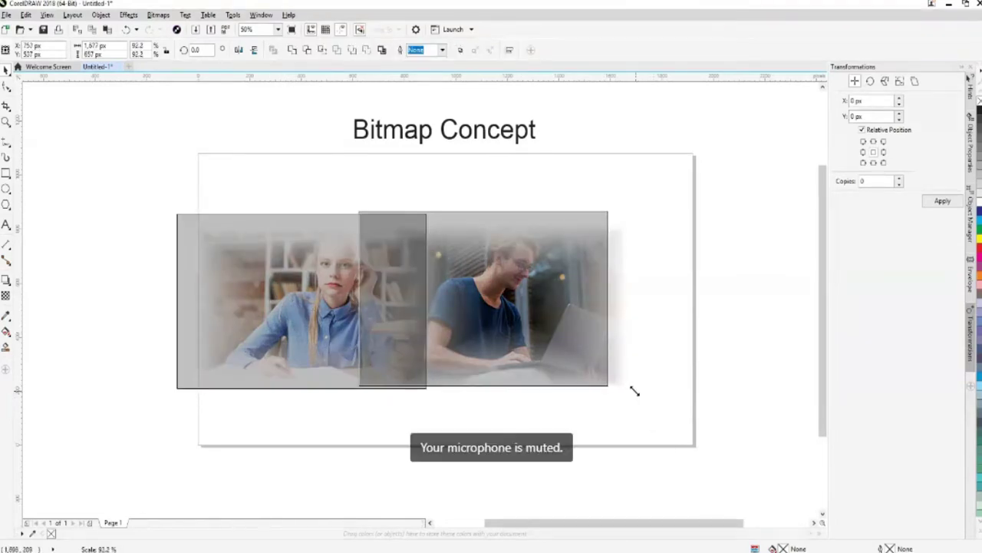
{"action": "left_click_drag", "start_coordinate": [365, 308], "coordinate": [421, 307]}
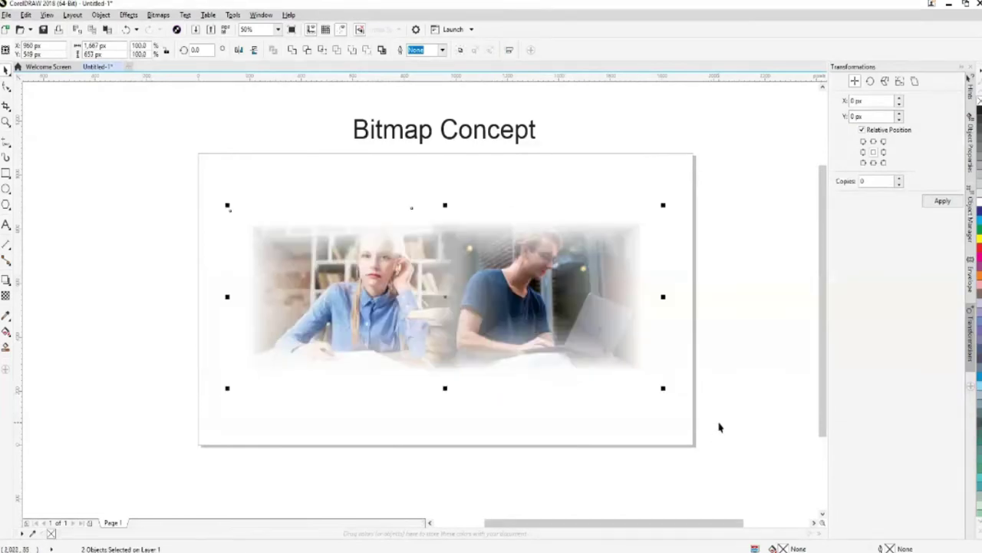
{"action": "left_click", "coordinate": [461, 439]}
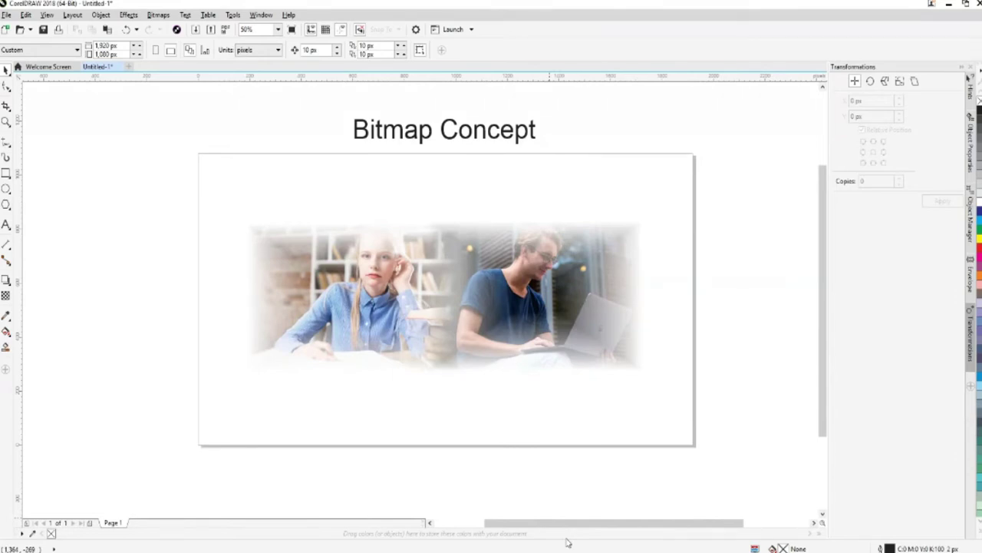
Try another Rectangle Vignette with offset 86 and fade 79 on the man's photo.
{"action": "left_click", "coordinate": [159, 15]}
{"action": "mouse_move", "coordinate": [188, 263]}
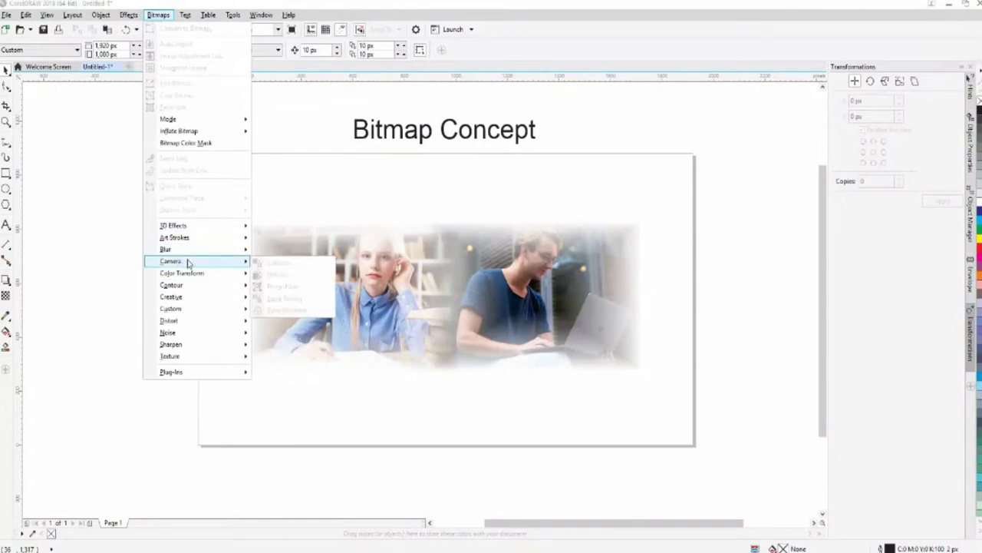
{"action": "mouse_move", "coordinate": [186, 301]}
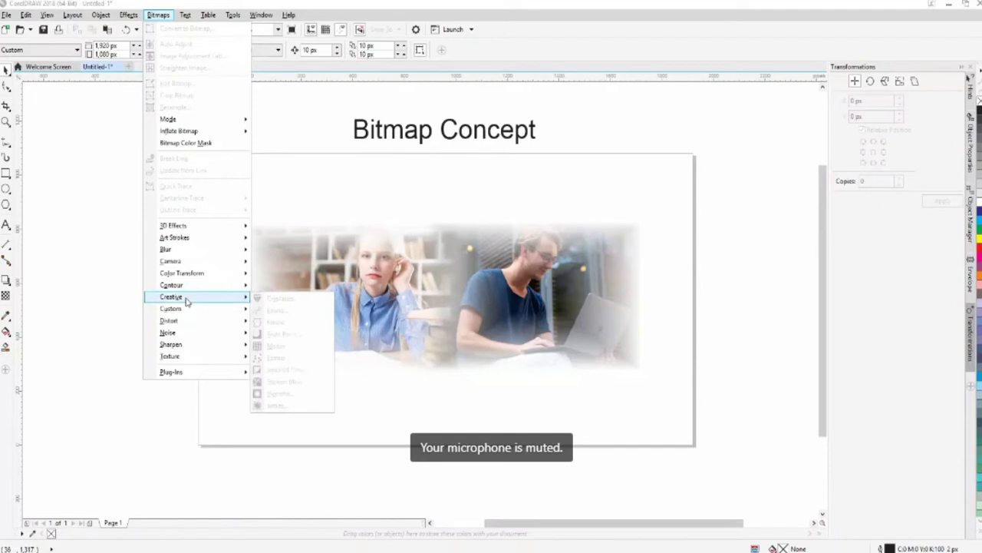
{"action": "left_click", "coordinate": [237, 450]}
{"action": "left_click", "coordinate": [419, 264]}
{"action": "left_click", "coordinate": [158, 14]}
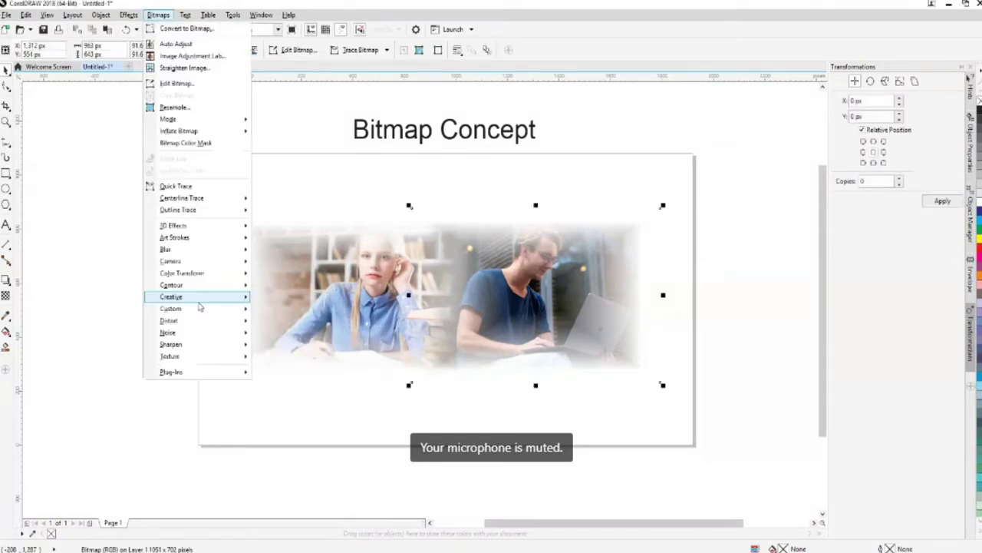
{"action": "mouse_move", "coordinate": [196, 298]}
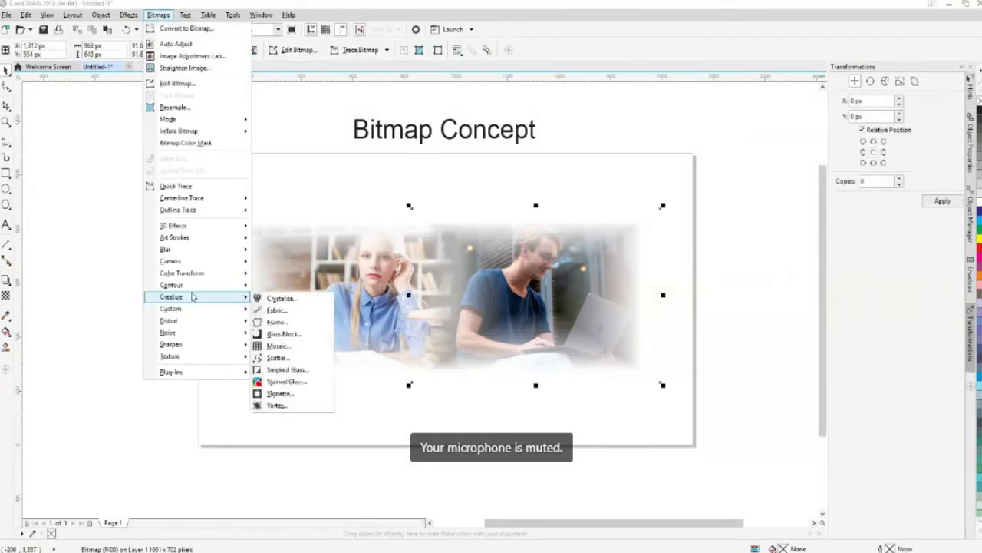
{"action": "left_click", "coordinate": [278, 393]}
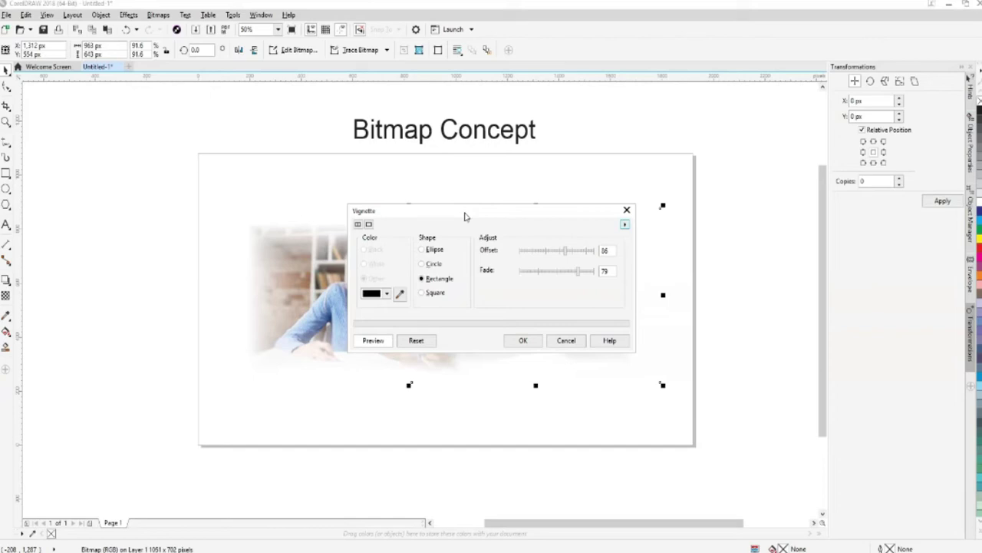
{"action": "left_click_drag", "start_coordinate": [465, 217], "coordinate": [108, 114]}
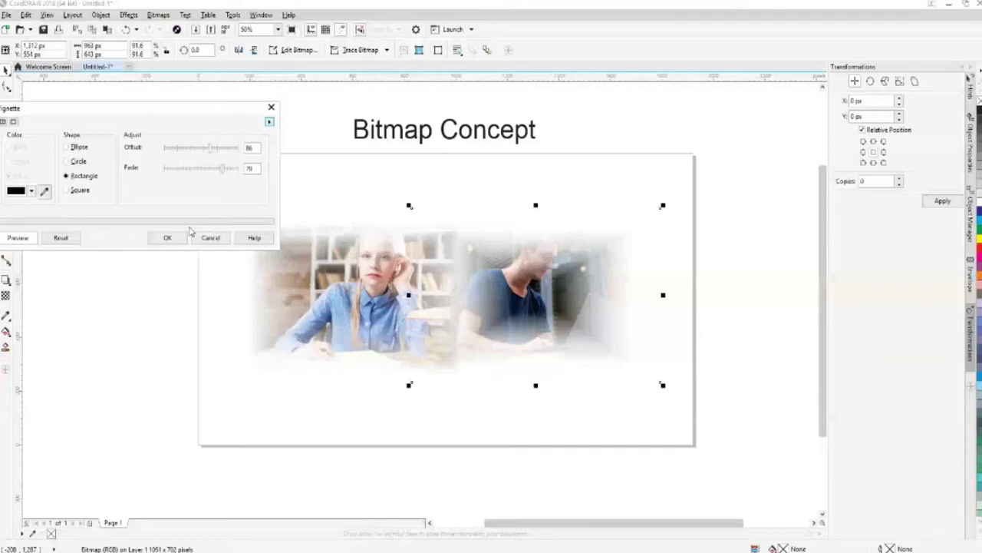
{"action": "left_click", "coordinate": [168, 237]}
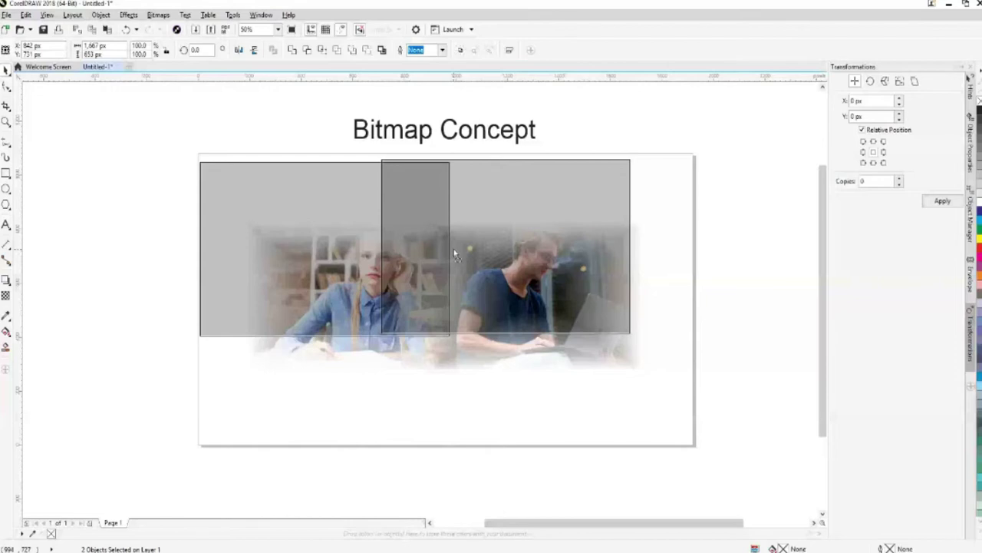
Move the photo of the man typing at a desk onto the page and enlarge it to about 1,776 × 1,184 px.
{"action": "left_click", "coordinate": [580, 94]}
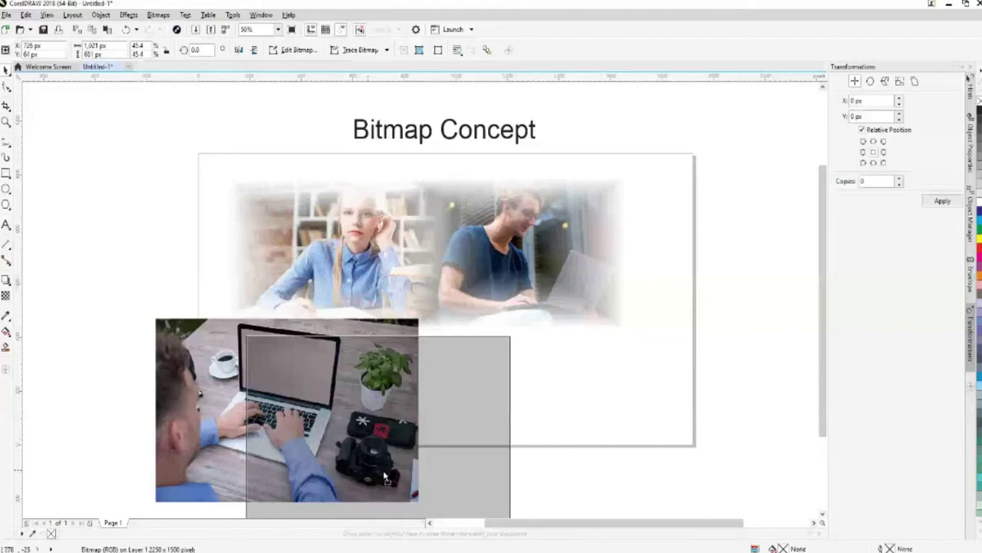
{"action": "left_click_drag", "start_coordinate": [386, 478], "coordinate": [423, 465]}
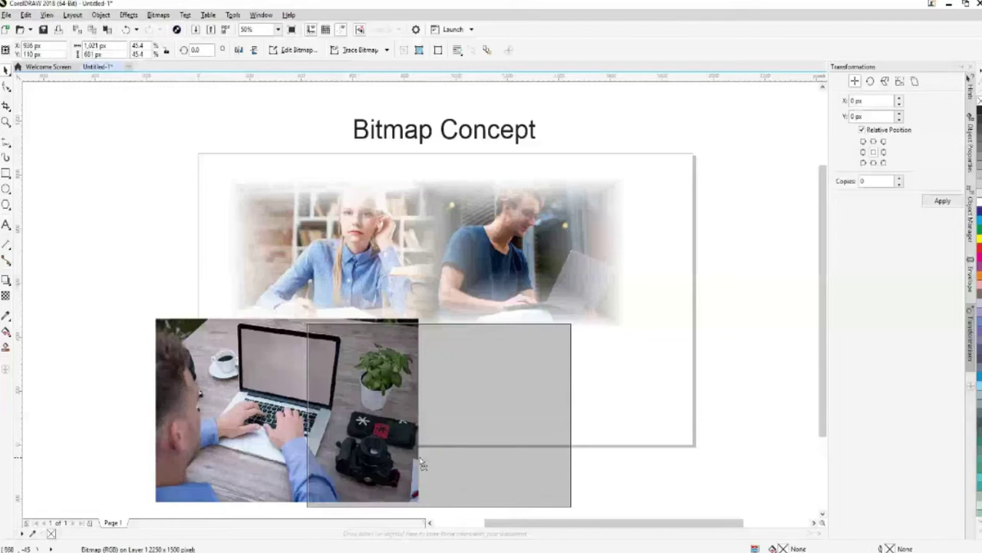
{"action": "left_click_drag", "start_coordinate": [422, 466], "coordinate": [335, 313]}
{"action": "left_click_drag", "start_coordinate": [483, 354], "coordinate": [695, 498]}
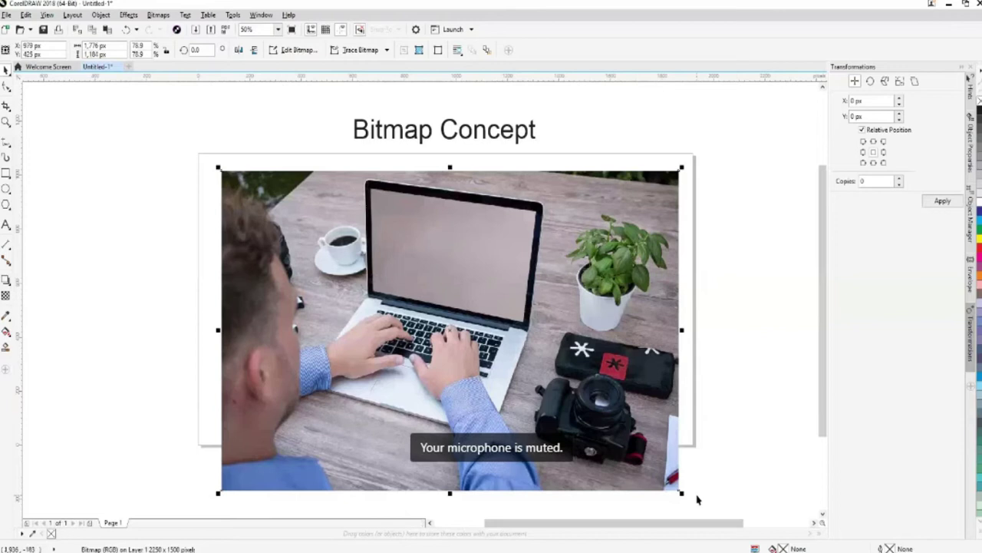
Convert the enlarged photo of the man typing to a bitmap.
{"action": "left_click", "coordinate": [158, 15]}
{"action": "left_click", "coordinate": [158, 15]}
{"action": "left_click", "coordinate": [461, 345]}
Apply a Rectangle Vignette with offset 90 and fade 79 to the photo of the man typing.
{"action": "left_click", "coordinate": [158, 15]}
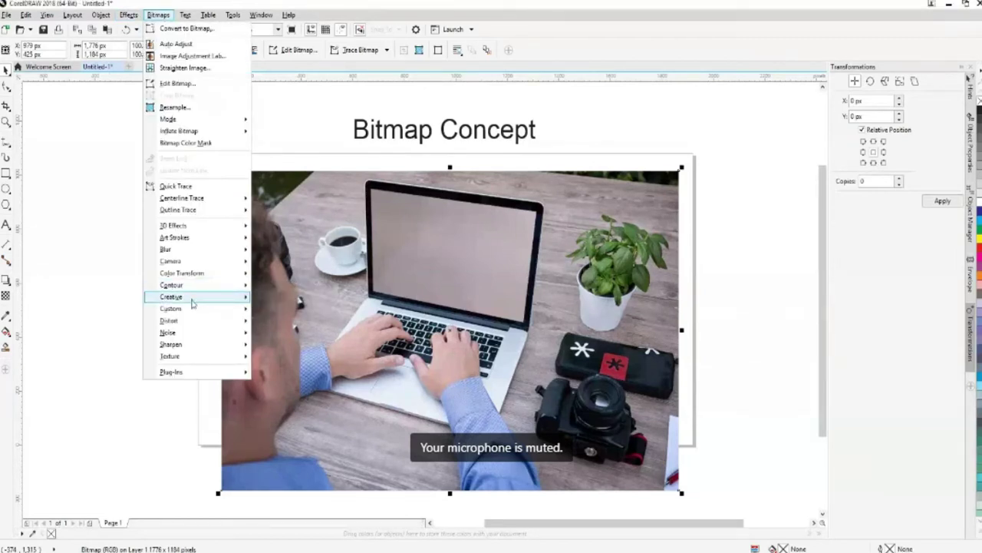
{"action": "mouse_move", "coordinate": [192, 299]}
{"action": "left_click", "coordinate": [280, 393]}
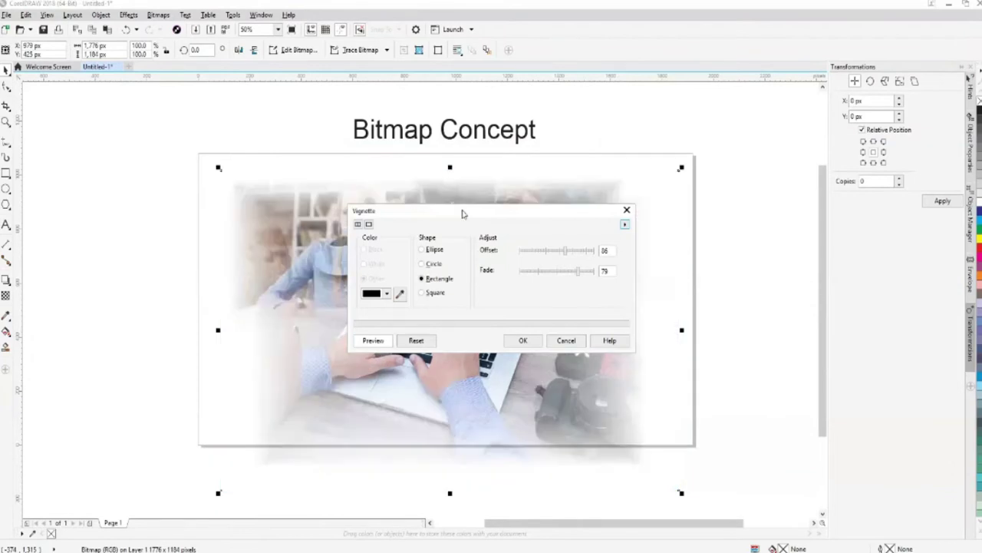
{"action": "left_click_drag", "start_coordinate": [463, 213], "coordinate": [68, 94]}
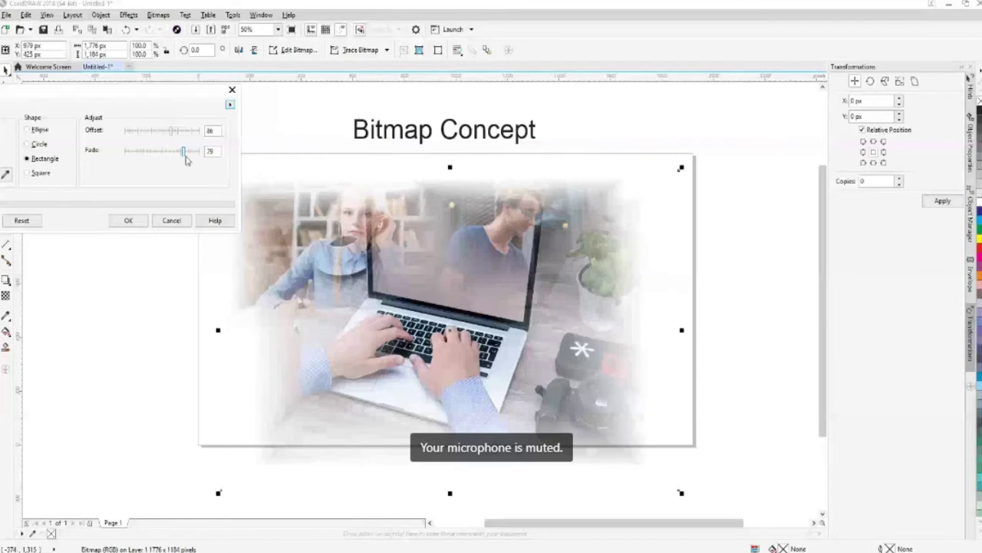
{"action": "left_click_drag", "start_coordinate": [185, 156], "coordinate": [174, 156]}
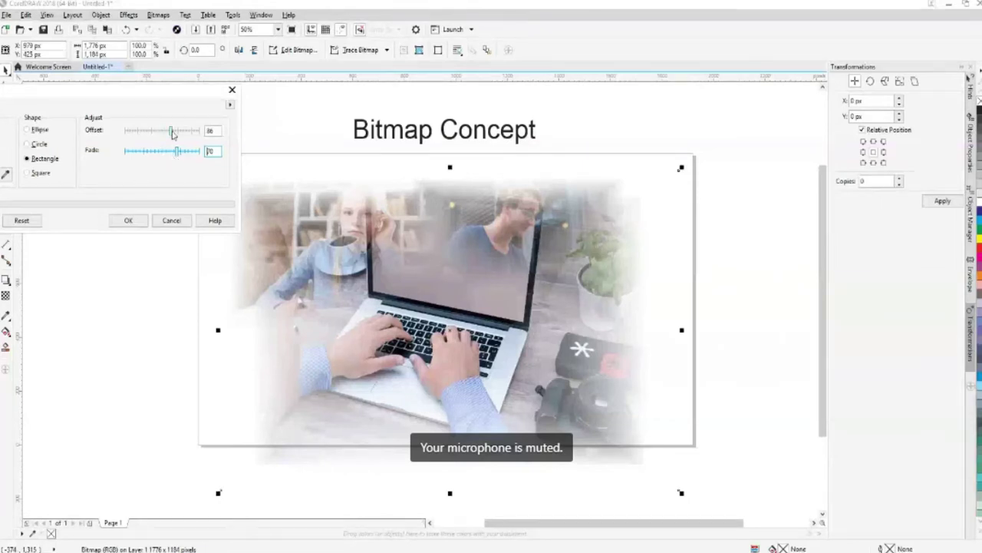
{"action": "left_click_drag", "start_coordinate": [172, 131], "coordinate": [173, 162]}
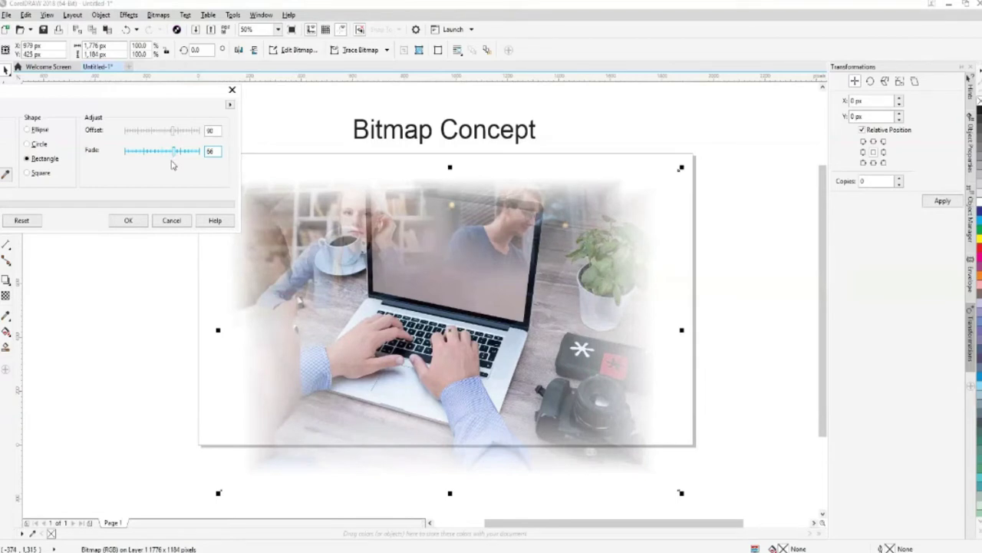
{"action": "left_click", "coordinate": [143, 221]}
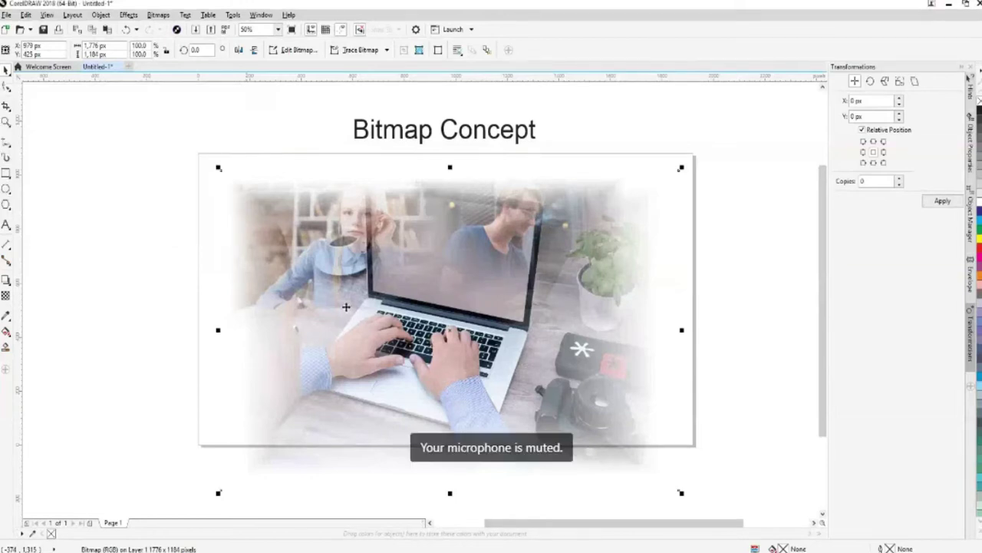
Nudge the typing photo in small steps over the two blended portraits, first right and up, then down and left, to try different overlaps.
{"action": "key", "text": "Right"}
{"action": "key", "text": "Right"}
{"action": "key", "text": "Right"}
{"action": "key", "text": "Right"}
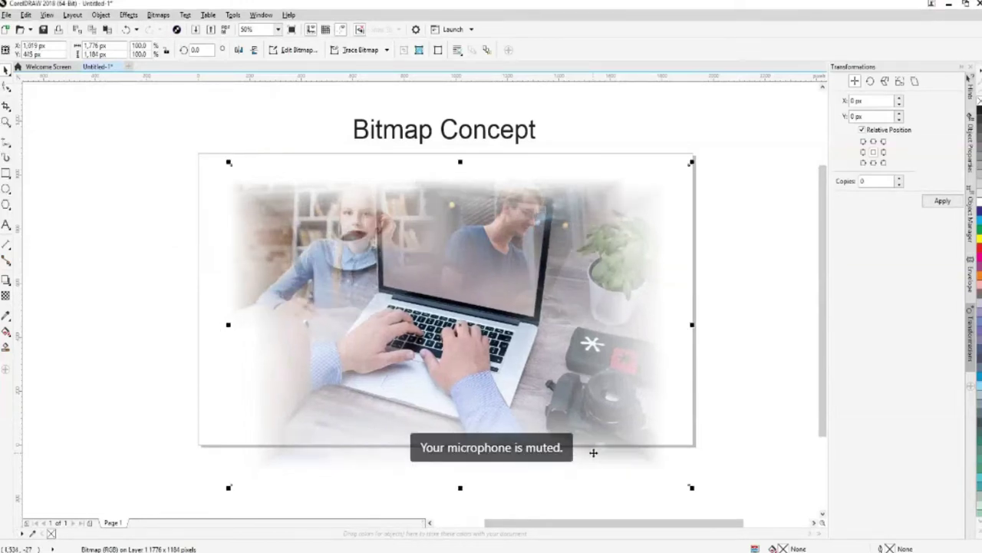
{"action": "key", "text": "Up"}
{"action": "key", "text": "Up"}
{"action": "key", "text": "Up"}
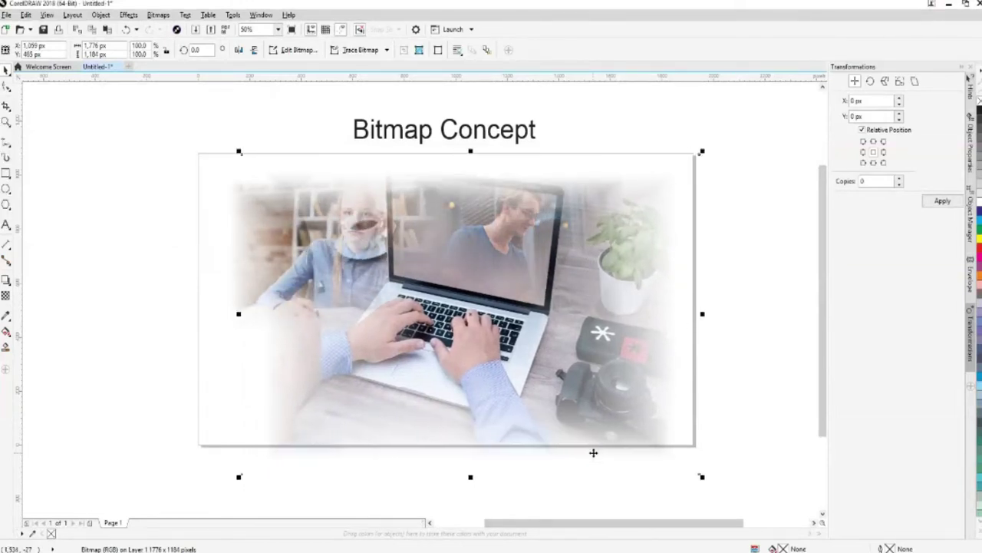
{"action": "key", "text": "Right"}
{"action": "key", "text": "Right"}
{"action": "key", "text": "Right"}
{"action": "key", "text": "Right"}
{"action": "key", "text": "Down"}
{"action": "key", "text": "Down"}
{"action": "key", "text": "Down"}
{"action": "key", "text": "Down"}
{"action": "key", "text": "Left"}
{"action": "key", "text": "Left"}
{"action": "key", "text": "Left"}
{"action": "key", "text": "Left"}
{"action": "key", "text": "Down"}
{"action": "key", "text": "Down"}
{"action": "key", "text": "Down"}
{"action": "key", "text": "Down"}
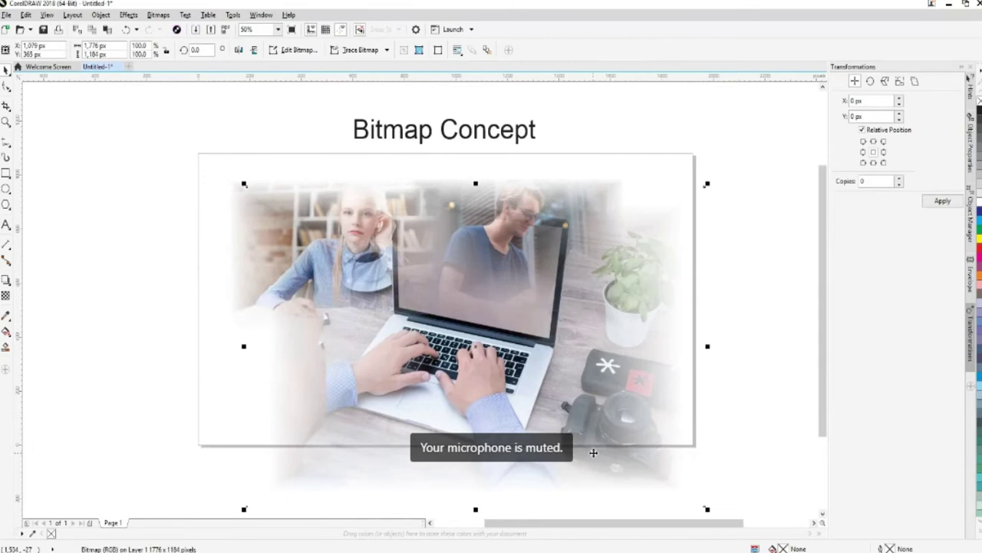
{"action": "key", "text": "Left"}
{"action": "key", "text": "Left"}
{"action": "key", "text": "Left"}
{"action": "key", "text": "Left"}
{"action": "key", "text": "Left"}
{"action": "key", "text": "Left"}
{"action": "key", "text": "Down"}
{"action": "key", "text": "Down"}
{"action": "key", "text": "Down"}
{"action": "key", "text": "Down"}
{"action": "key", "text": "Down"}
{"action": "key", "text": "Down"}
{"action": "key", "text": "Down"}
{"action": "key", "text": "Down"}
{"action": "key", "text": "Down"}
{"action": "key", "text": "Down"}
{"action": "key", "text": "Down"}
{"action": "key", "text": "Down"}
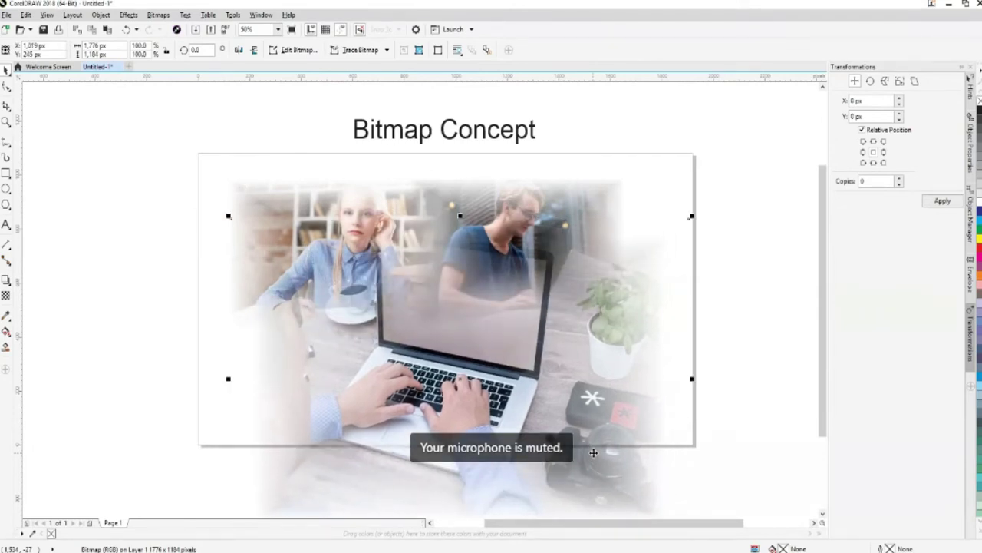
{"action": "key", "text": "Left"}
{"action": "key", "text": "Left"}
{"action": "key", "text": "Left"}
{"action": "key", "text": "Left"}
{"action": "key", "text": "Down"}
{"action": "key", "text": "Down"}
{"action": "key", "text": "Down"}
{"action": "key", "text": "Down"}
{"action": "key", "text": "Up"}
{"action": "key", "text": "Up"}
Scale the typing photo down to about 1,038 × 692 px and place it beside the right edge of the man's photo.
{"action": "left_click_drag", "start_coordinate": [692, 218], "coordinate": [520, 340]}
{"action": "left_click_drag", "start_coordinate": [404, 438], "coordinate": [739, 270]}
{"action": "left_click_drag", "start_coordinate": [715, 528], "coordinate": [773, 528]}
{"action": "left_click", "coordinate": [673, 410]}
{"action": "left_click_drag", "start_coordinate": [581, 293], "coordinate": [563, 285]}
{"action": "key", "text": "Escape"}
{"action": "left_click_drag", "start_coordinate": [540, 320], "coordinate": [547, 295]}
{"action": "left_click", "coordinate": [608, 415]}
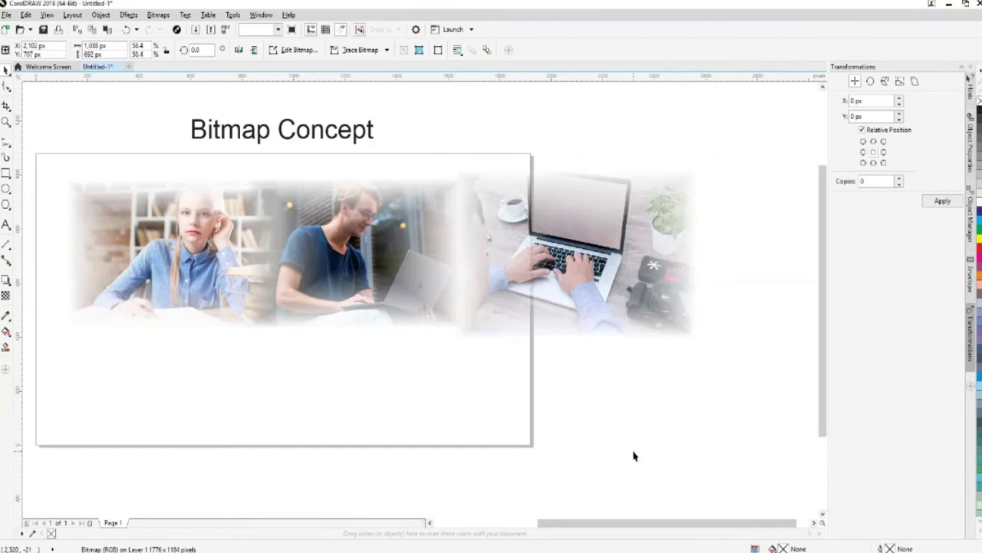
{"action": "left_click", "coordinate": [634, 456]}
Try to move the three photos left together after selecting them with a marquee, and undo each move.
{"action": "left_click_drag", "start_coordinate": [33, 169], "coordinate": [695, 350]}
{"action": "left_click_drag", "start_coordinate": [597, 284], "coordinate": [478, 284]}
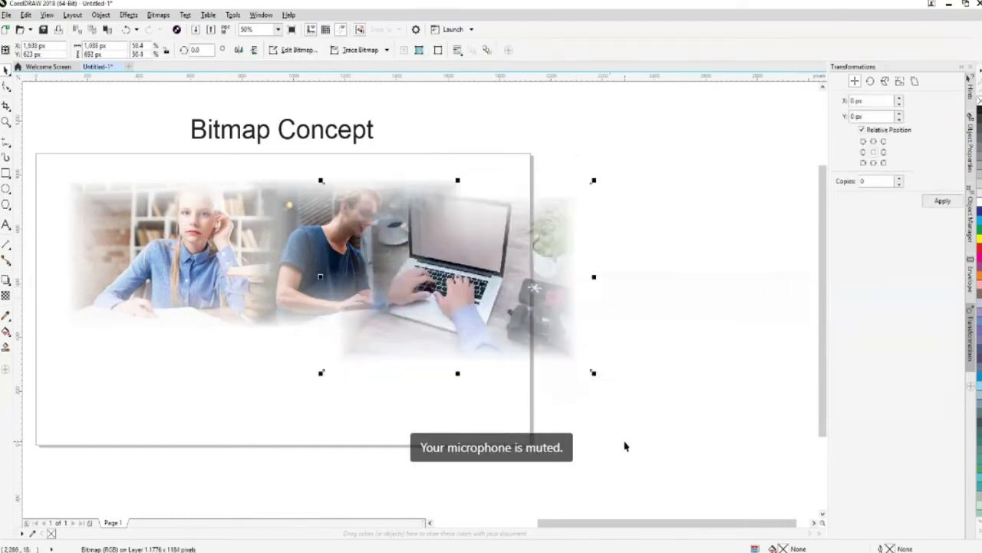
{"action": "key", "text": "ctrl+z"}
{"action": "left_click", "coordinate": [35, 142]}
{"action": "left_click_drag", "start_coordinate": [42, 168], "coordinate": [785, 384]}
{"action": "left_click_drag", "start_coordinate": [585, 283], "coordinate": [549, 278]}
{"action": "key", "text": "ctrl+z"}
Select all three photos one by one and move them together about 308 px left and 92 px down.
{"action": "left_click", "coordinate": [153, 271]}
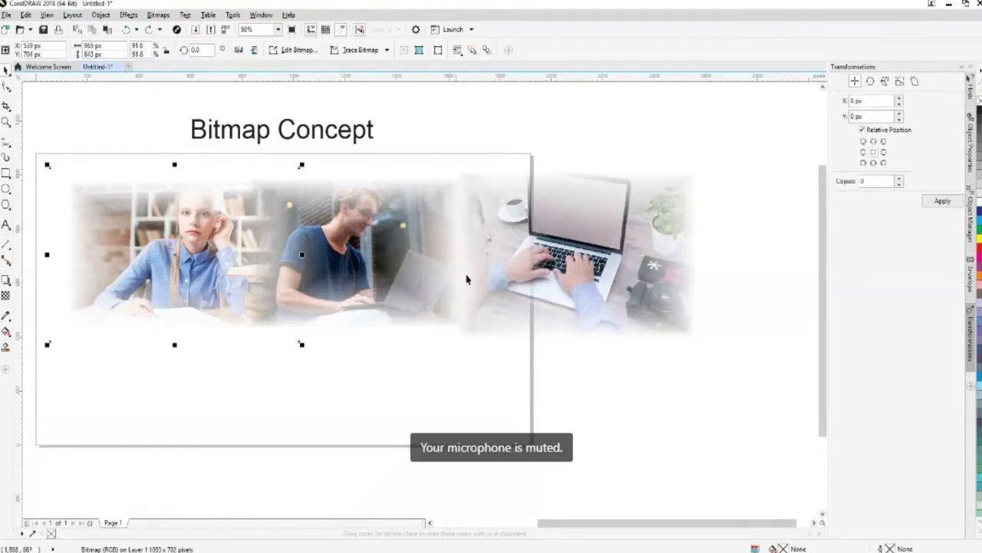
{"action": "left_click", "coordinate": [374, 252], "text": "shift"}
{"action": "left_click", "coordinate": [620, 254], "text": "shift"}
{"action": "left_click_drag", "start_coordinate": [622, 253], "coordinate": [558, 282]}
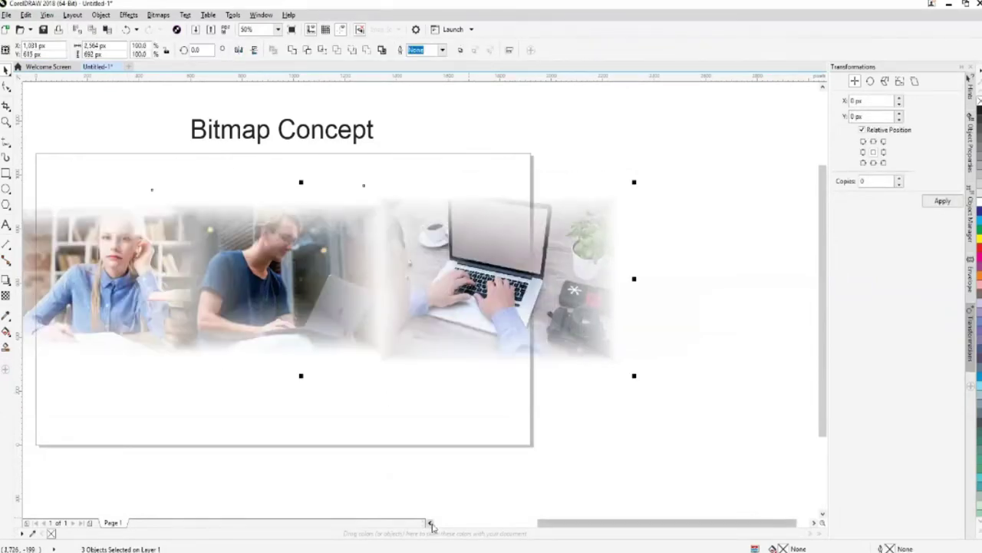
{"action": "left_click", "coordinate": [429, 523]}
{"action": "left_click", "coordinate": [438, 493]}
{"action": "left_click", "coordinate": [562, 284]}
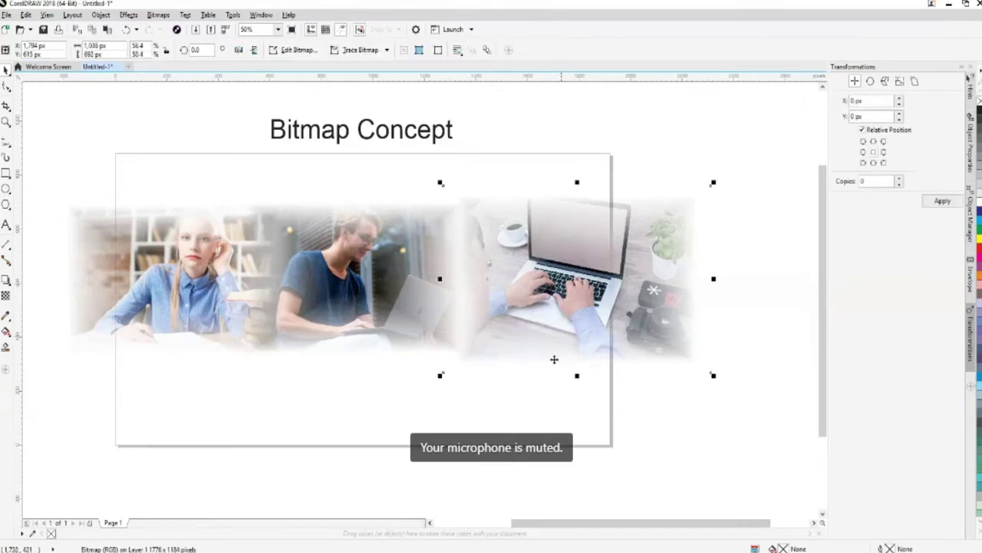
{"action": "left_click", "coordinate": [480, 418]}
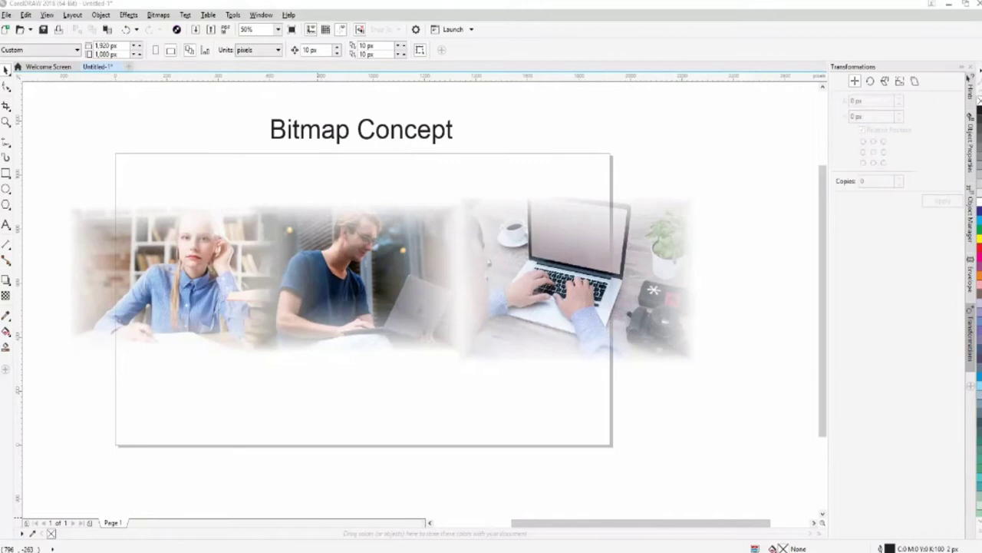
Scale the photo of the laptop on the wooden table to about 1,159 × 773 px and place it below the blended photos.
{"action": "scroll", "coordinate": [522, 449], "scroll_direction": "down", "scroll_amount": 2}
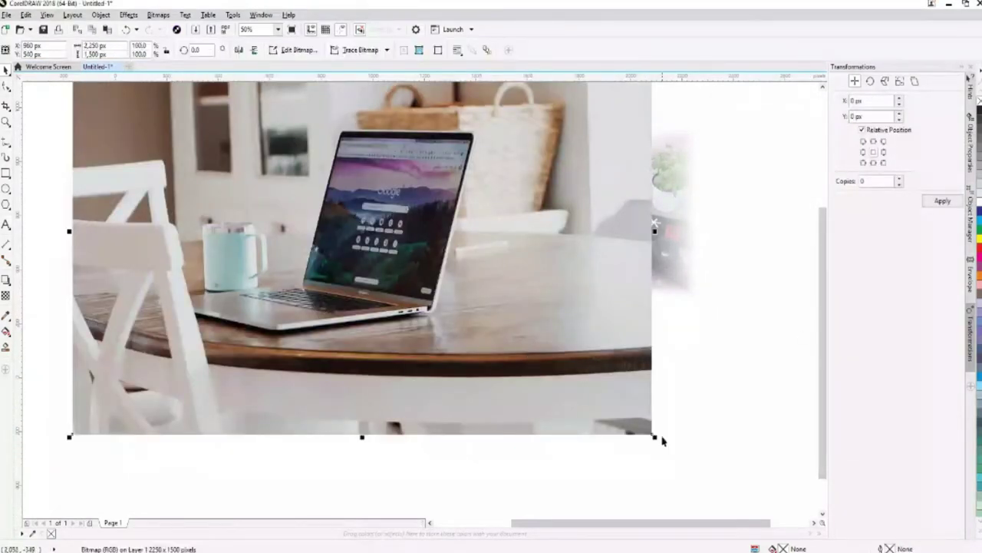
{"action": "left_click_drag", "start_coordinate": [654, 438], "coordinate": [371, 238]}
{"action": "left_click_drag", "start_coordinate": [439, 403], "coordinate": [415, 395]}
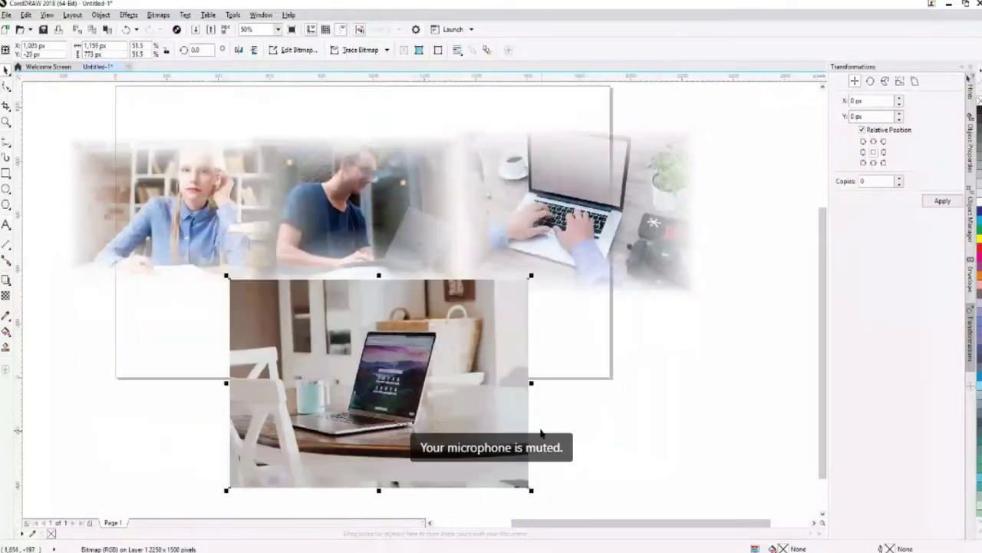
{"action": "left_click_drag", "start_coordinate": [475, 399], "coordinate": [471, 411]}
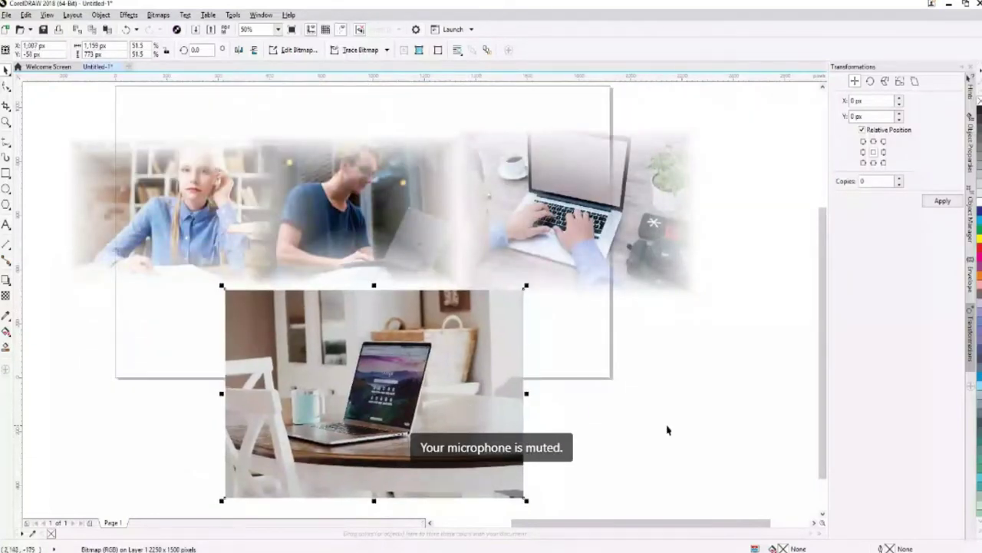
Convert the wooden-table laptop photo to an RGB Color (24-bit) bitmap with anti-aliasing and a transparent background.
{"action": "key", "text": "Escape"}
{"action": "left_click", "coordinate": [265, 307]}
{"action": "left_click", "coordinate": [158, 14]}
{"action": "left_click", "coordinate": [162, 30]}
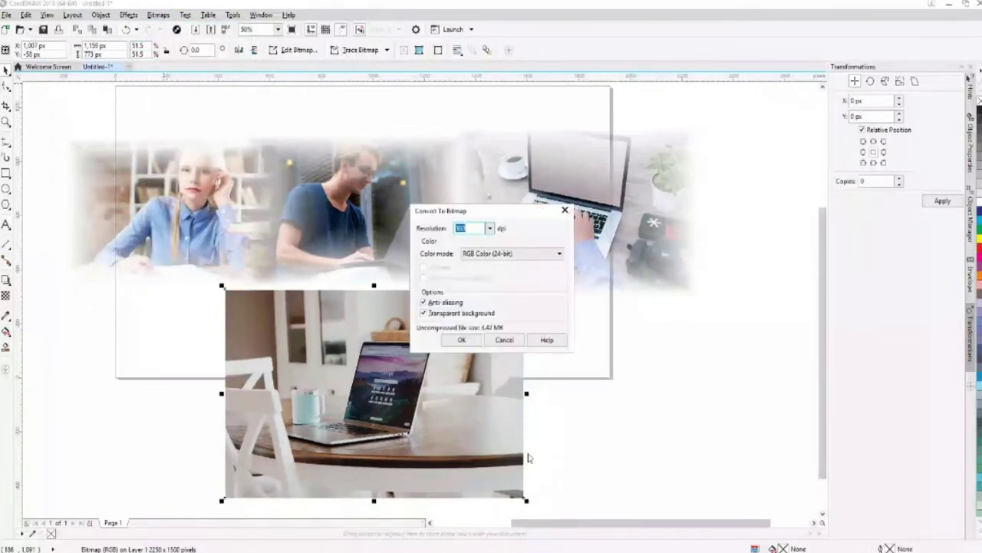
{"action": "key", "text": "Return"}
Apply a Vignette effect to the wooden-table laptop photo, comparing shapes and using Circle with a larger visible area.
{"action": "left_click", "coordinate": [159, 14]}
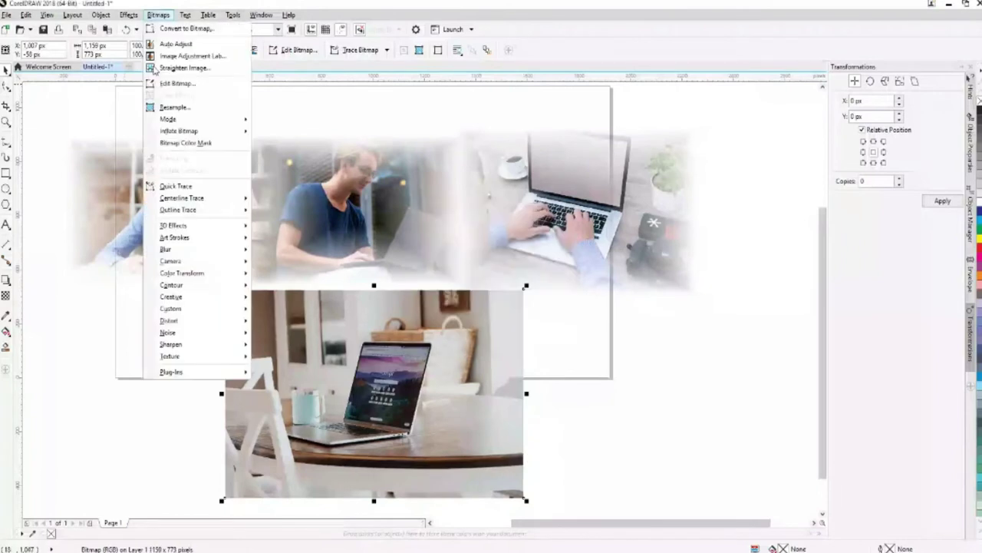
{"action": "mouse_move", "coordinate": [172, 296]}
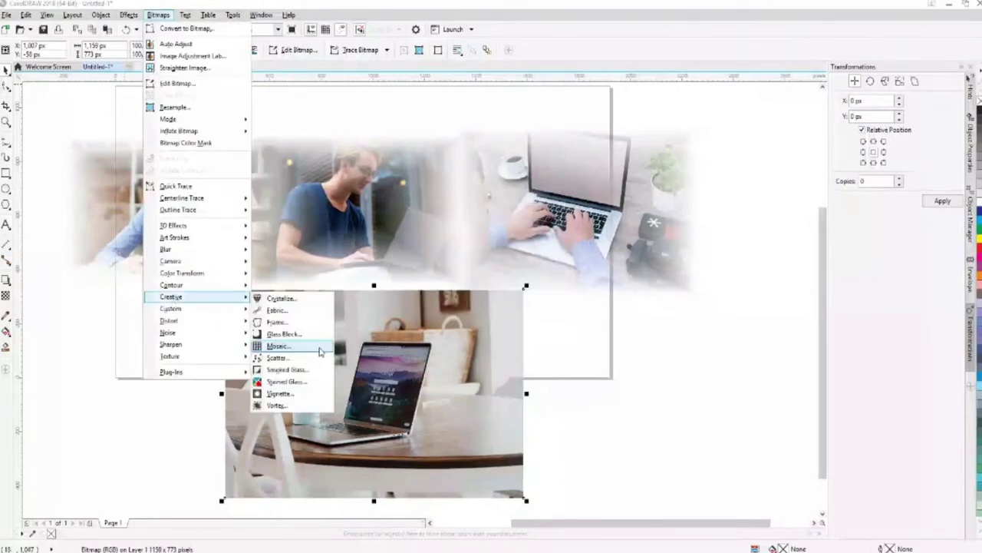
{"action": "left_click", "coordinate": [279, 393]}
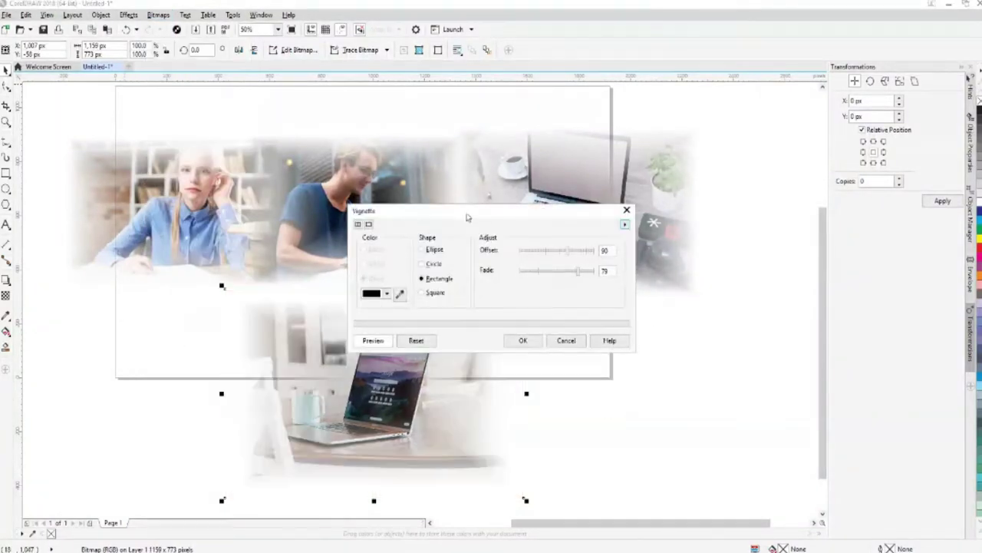
{"action": "left_click_drag", "start_coordinate": [467, 216], "coordinate": [627, 169]}
{"action": "left_click", "coordinate": [596, 215]}
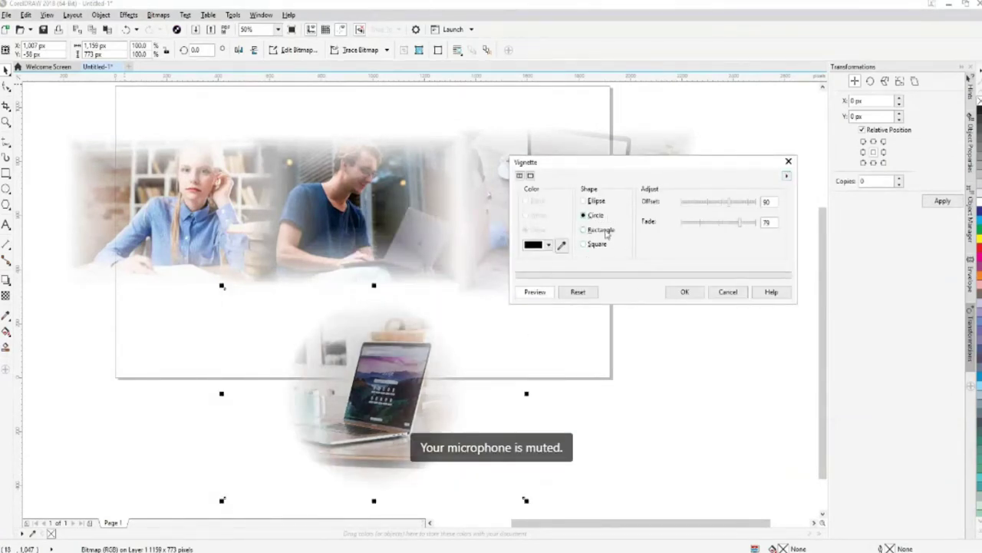
{"action": "left_click", "coordinate": [596, 201]}
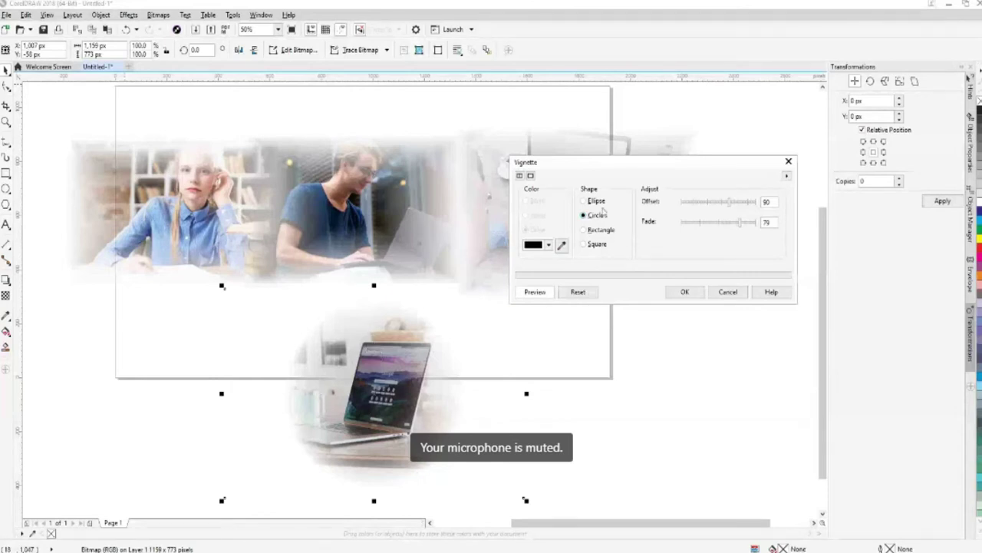
{"action": "left_click", "coordinate": [600, 230]}
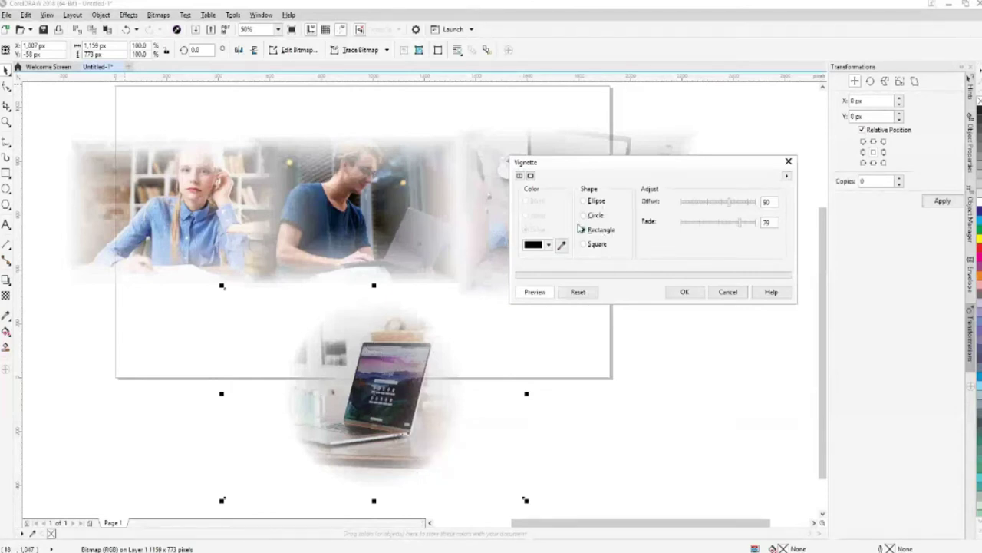
{"action": "left_click", "coordinate": [595, 215]}
{"action": "left_click_drag", "start_coordinate": [740, 223], "coordinate": [753, 202]}
{"action": "left_click", "coordinate": [686, 294]}
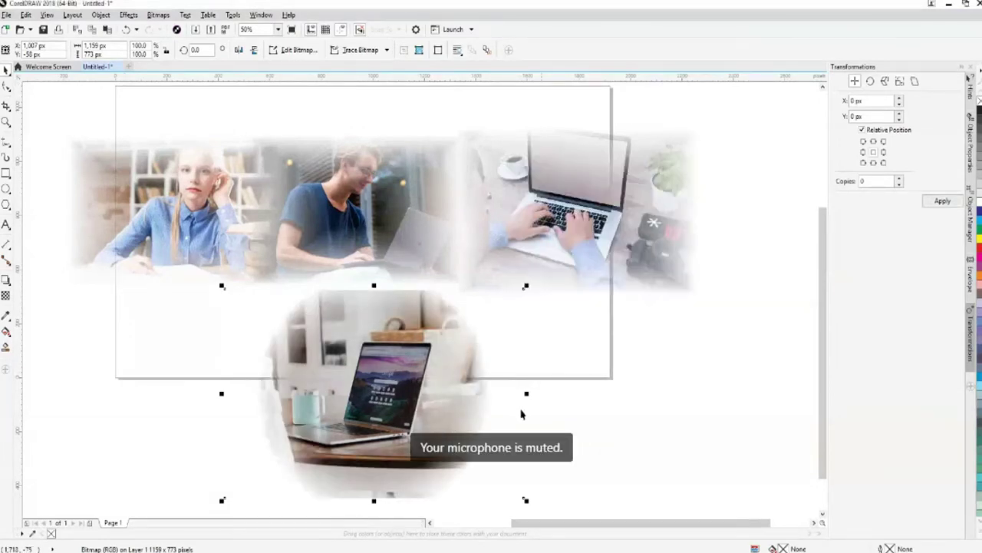
Shift the circular laptop photo left and back right, leave it beneath the row of three blended photos, and deselect it.
{"action": "left_click_drag", "start_coordinate": [521, 414], "coordinate": [404, 443]}
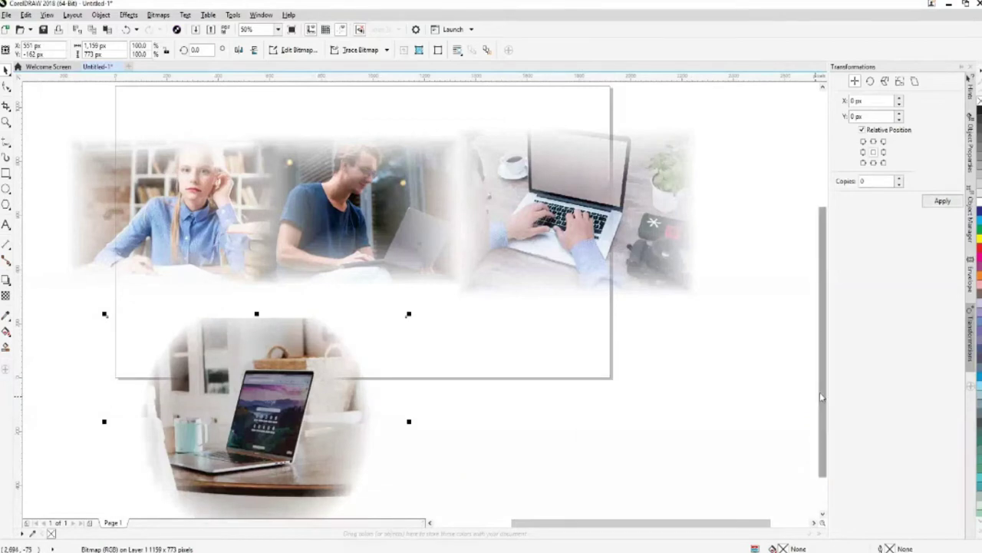
{"action": "scroll", "coordinate": [822, 397], "scroll_direction": "down", "scroll_amount": 1}
{"action": "left_click_drag", "start_coordinate": [251, 397], "coordinate": [360, 396]}
{"action": "left_click", "coordinate": [491, 416]}
{"action": "left_click", "coordinate": [772, 408]}
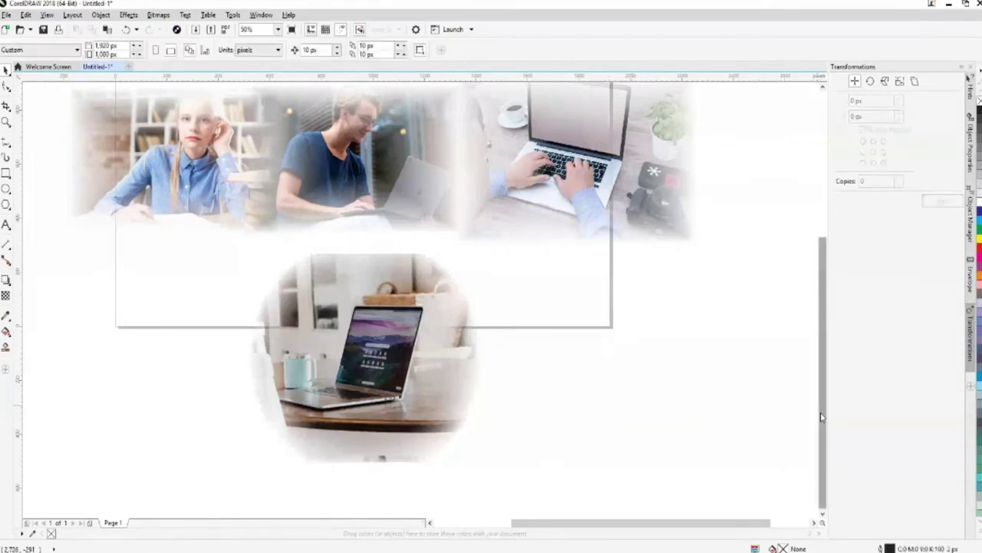
{"action": "scroll", "coordinate": [821, 417], "scroll_direction": "up", "scroll_amount": 2}
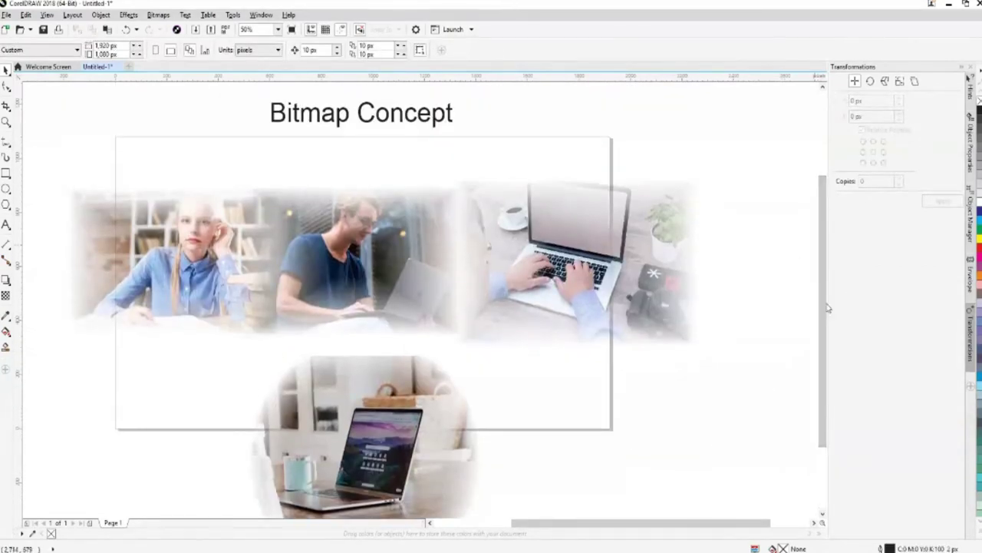
{"action": "left_click_drag", "start_coordinate": [827, 307], "coordinate": [820, 288]}
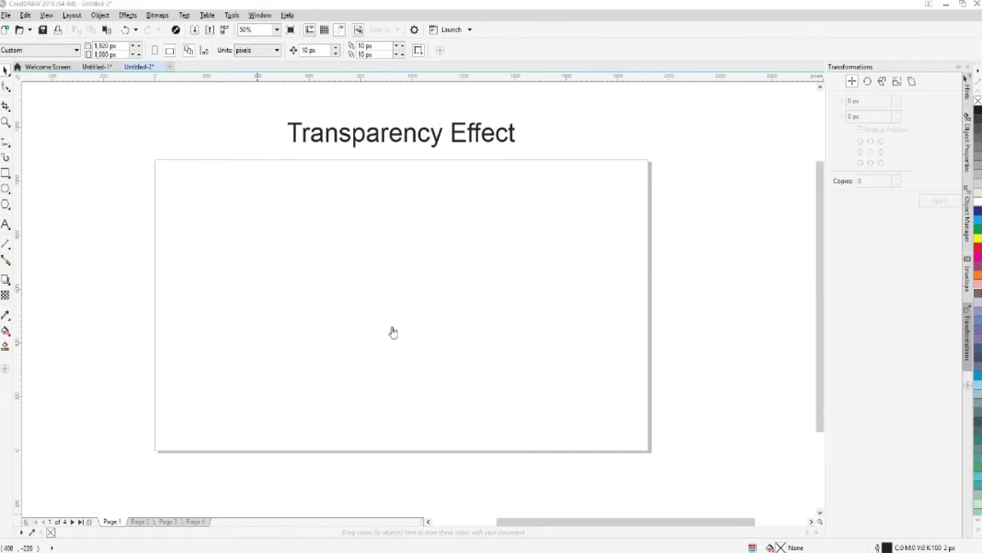
Paste the photo of the two children writing into the Transparency Effect page, scale it to about 45.7% and place it inside the page.
{"action": "key", "text": "z"}
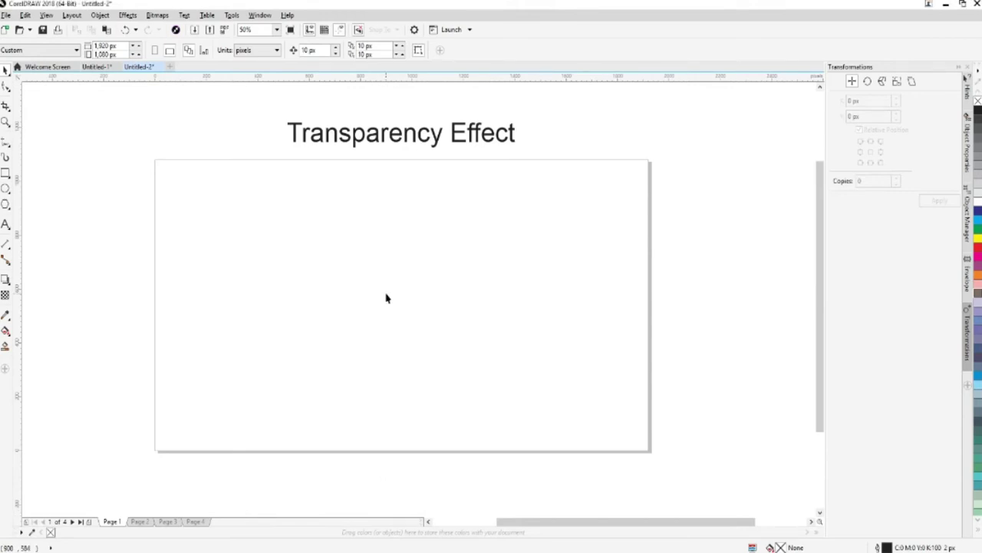
{"action": "key", "text": "ctrl+v"}
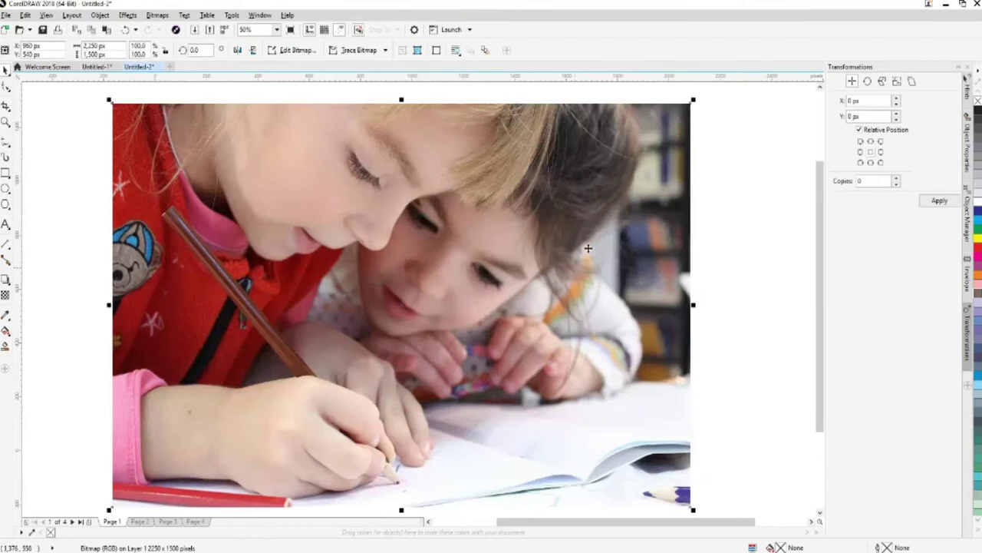
{"action": "left_click_drag", "start_coordinate": [693, 103], "coordinate": [428, 286]}
{"action": "left_click_drag", "start_coordinate": [289, 444], "coordinate": [418, 346]}
{"action": "left_click_drag", "start_coordinate": [560, 190], "coordinate": [541, 219]}
{"action": "left_click", "coordinate": [586, 312]}
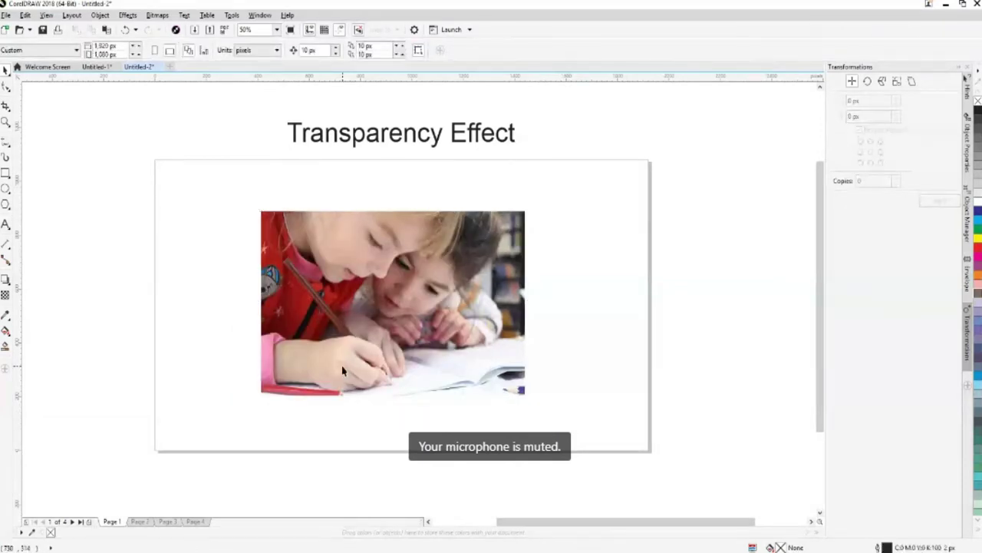
{"action": "left_click", "coordinate": [433, 340]}
{"action": "left_click_drag", "start_coordinate": [409, 336], "coordinate": [410, 310]}
{"action": "left_click", "coordinate": [171, 340]}
{"action": "left_click", "coordinate": [168, 348]}
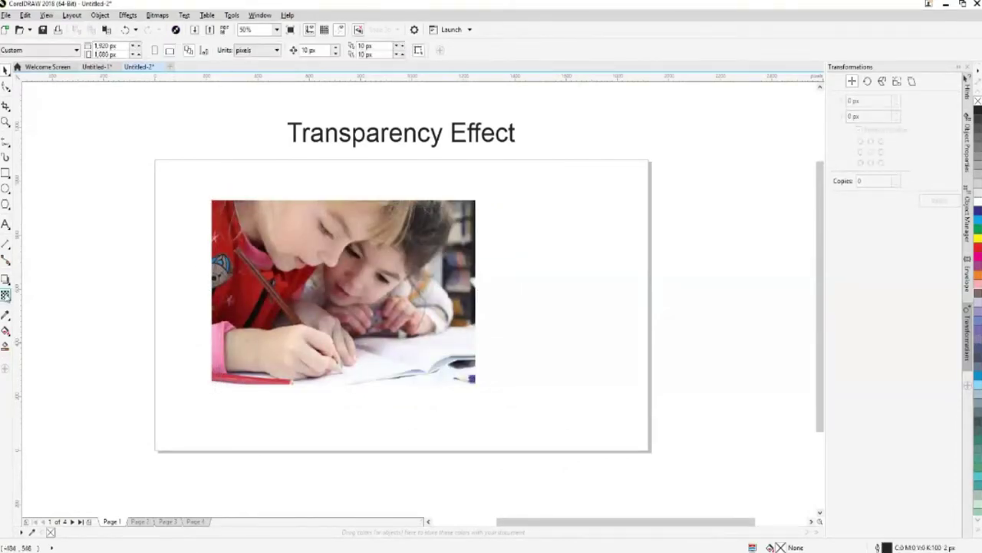
Try a linear transparency fading the children's photo downward, start the fade higher up, and undo it.
{"action": "left_click", "coordinate": [5, 295]}
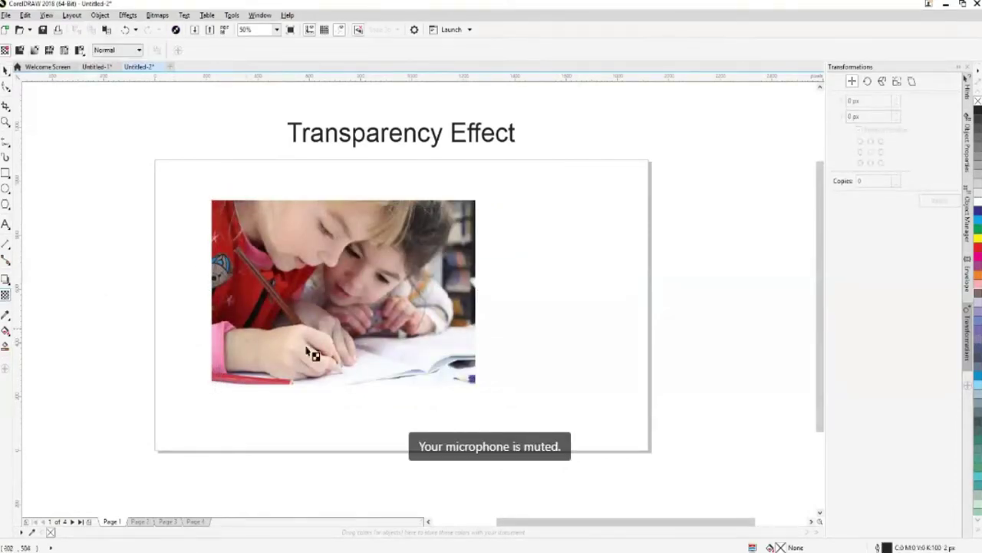
{"action": "left_click", "coordinate": [344, 290]}
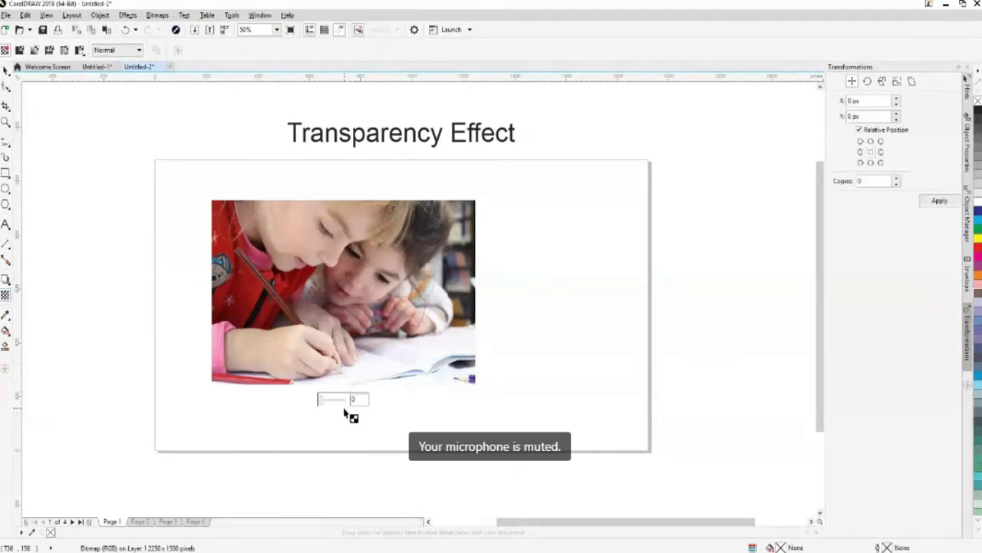
{"action": "left_click_drag", "start_coordinate": [351, 301], "coordinate": [362, 426]}
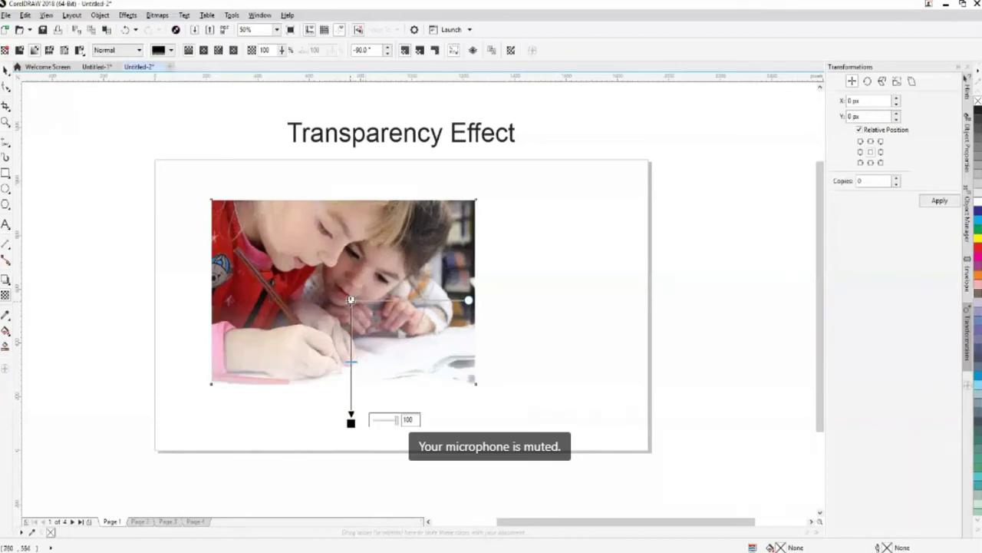
{"action": "left_click_drag", "start_coordinate": [351, 300], "coordinate": [348, 257]}
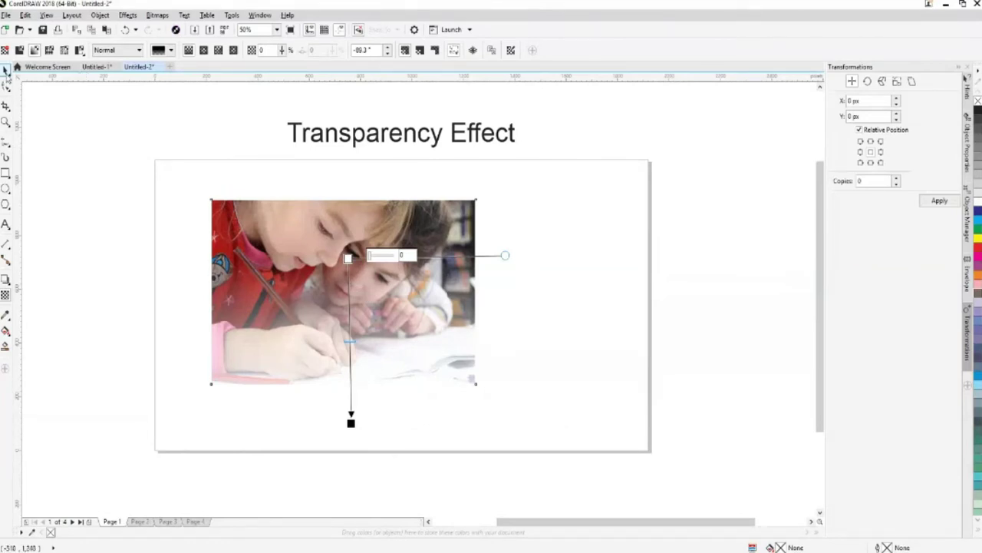
{"action": "key", "text": "ctrl+z"}
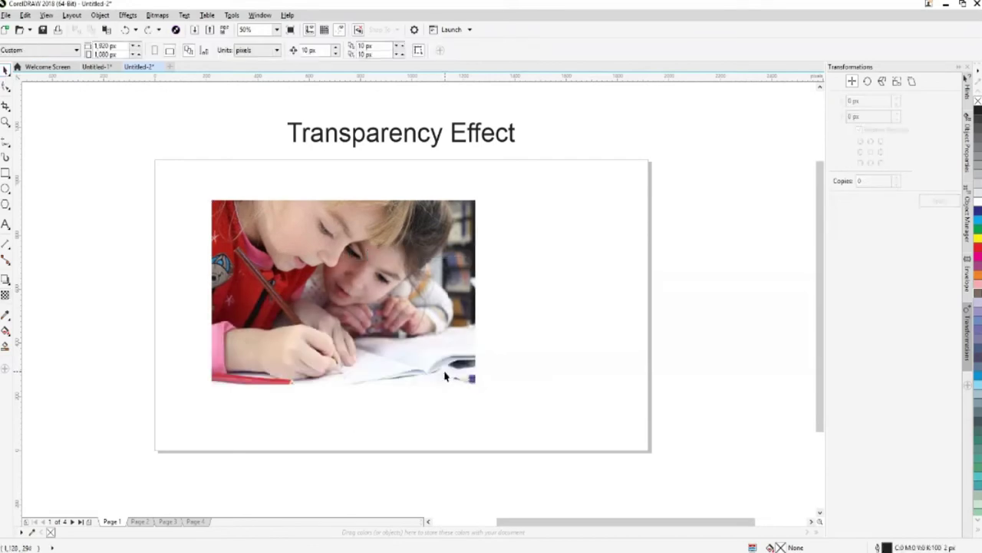
Center the children's photo on the page and give it a -90° linear transparency from its middle to below it, ending at 100.
{"action": "left_click_drag", "start_coordinate": [320, 347], "coordinate": [415, 354]}
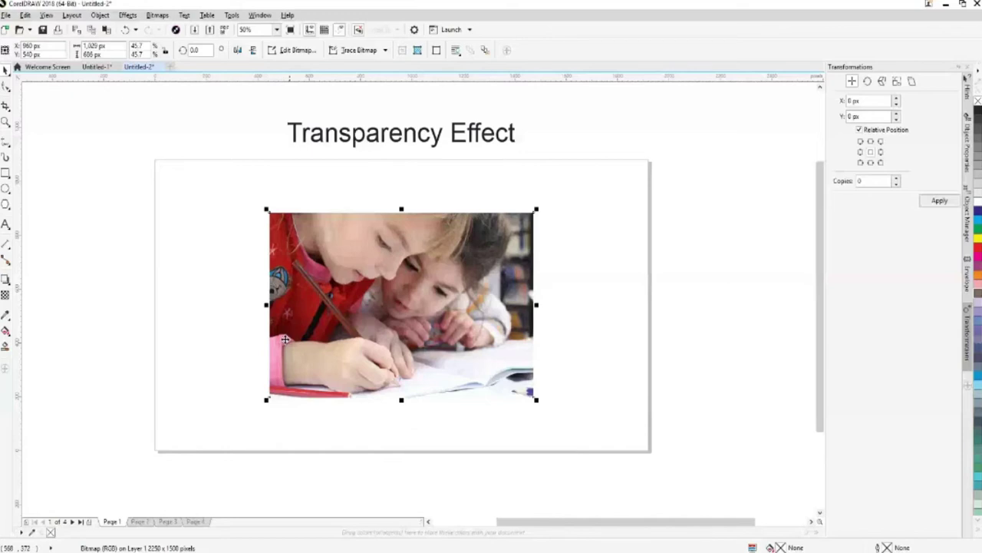
{"action": "left_click", "coordinate": [5, 294]}
{"action": "left_click_drag", "start_coordinate": [405, 282], "coordinate": [406, 422]}
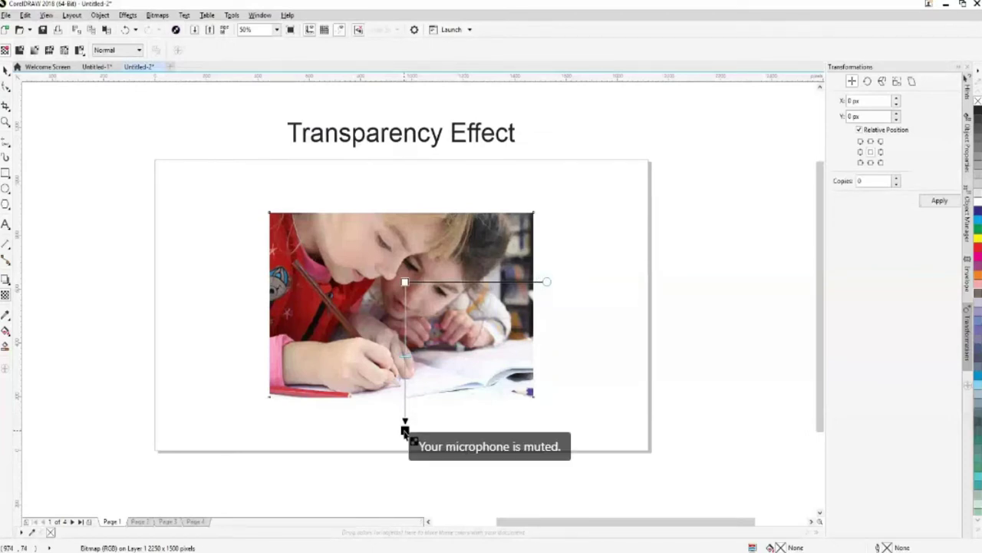
{"action": "left_click_drag", "start_coordinate": [405, 431], "coordinate": [405, 430]}
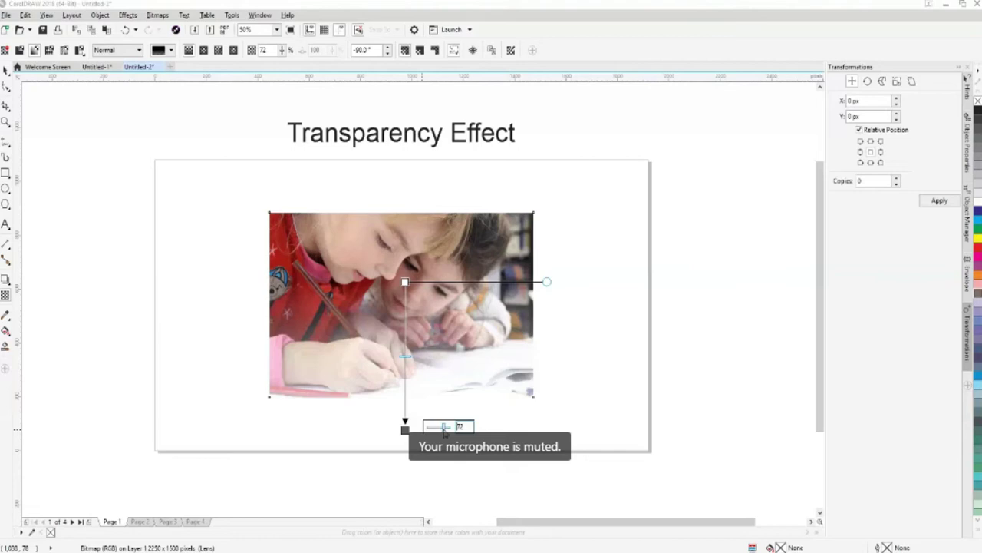
{"action": "left_click_drag", "start_coordinate": [444, 432], "coordinate": [452, 432]}
Test start transparencies of 19, 32 and 6 on the linear fade, and tilt its end node to about -89.4°.
{"action": "left_click", "coordinate": [407, 282]}
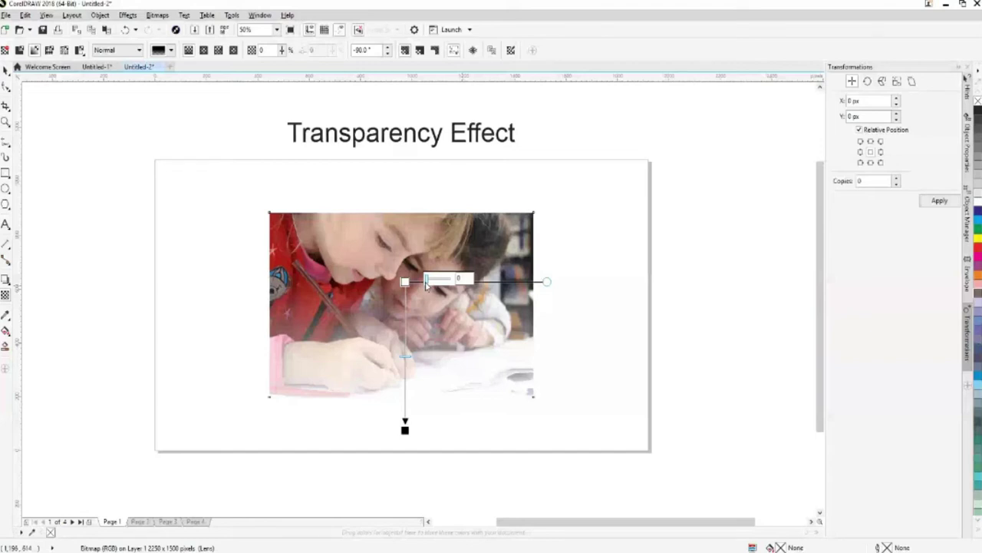
{"action": "left_click_drag", "start_coordinate": [427, 281], "coordinate": [431, 281]}
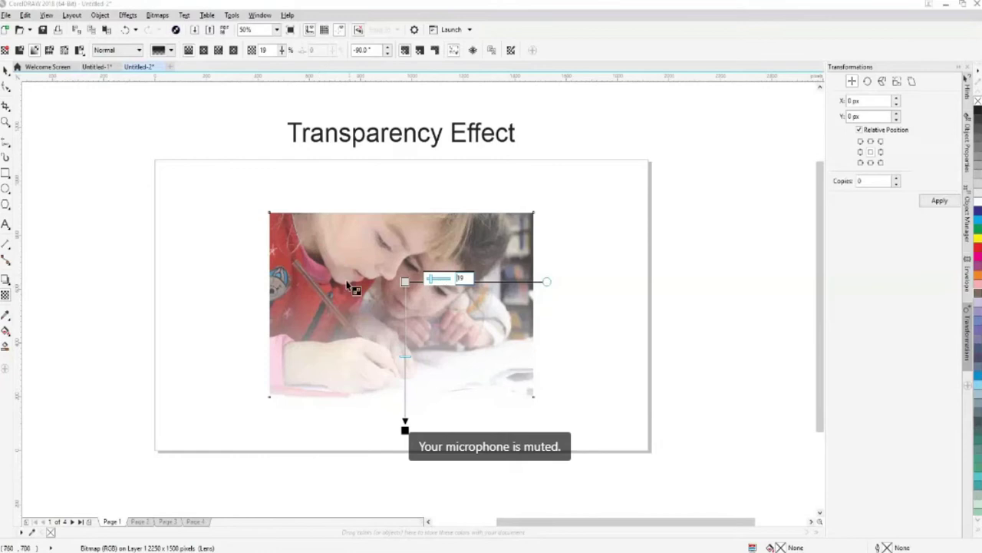
{"action": "left_click_drag", "start_coordinate": [430, 281], "coordinate": [434, 282]}
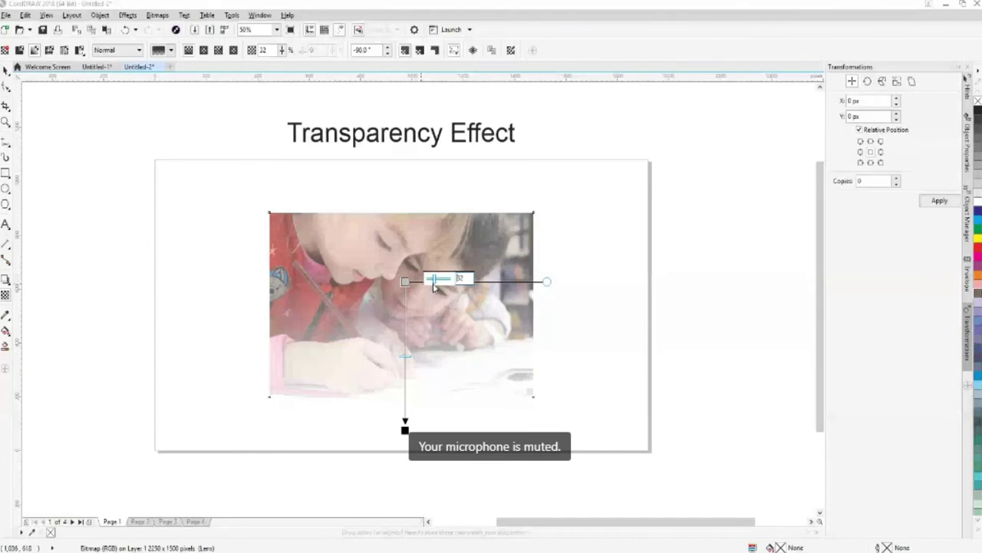
{"action": "left_click_drag", "start_coordinate": [433, 284], "coordinate": [427, 281]}
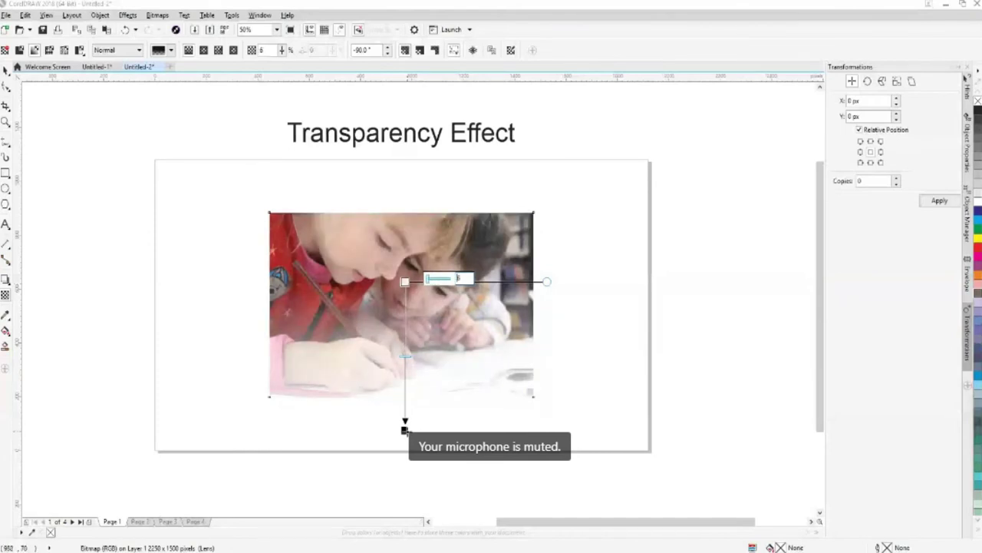
{"action": "left_click", "coordinate": [405, 430]}
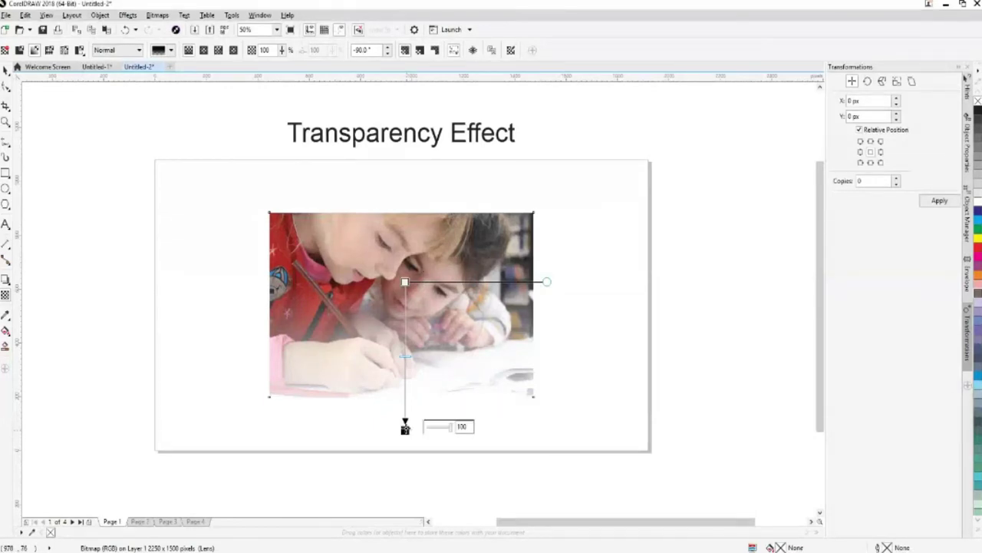
{"action": "left_click_drag", "start_coordinate": [406, 426], "coordinate": [408, 427]}
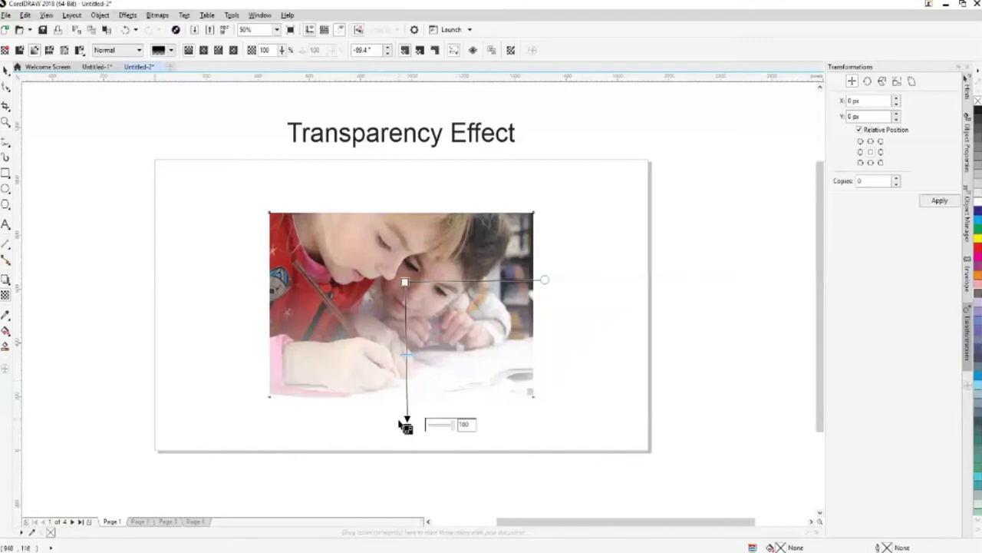
Try several recent pattern transparencies on the children's photo, including diagonal stripes, rectangles, chain link and an ornamental design.
{"action": "left_click", "coordinate": [170, 50]}
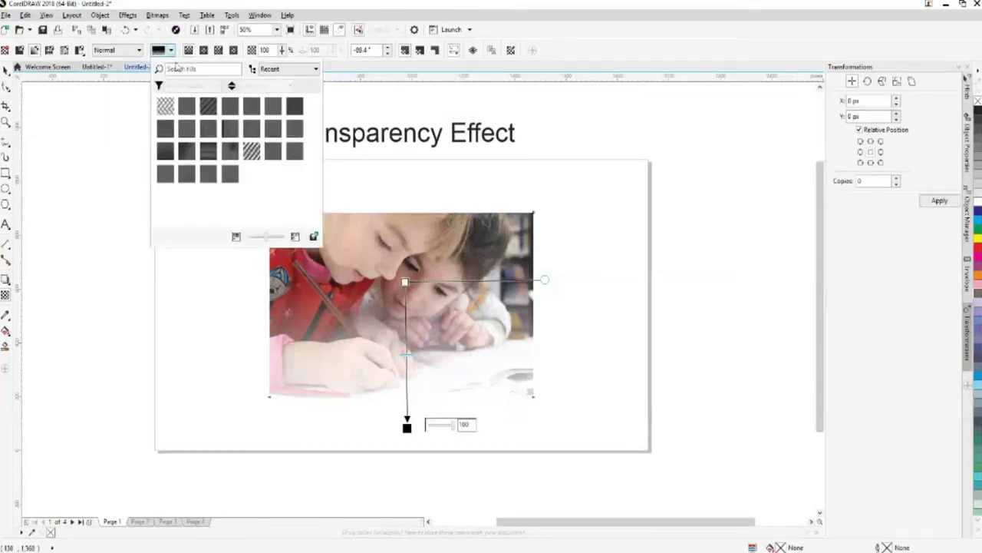
{"action": "left_click", "coordinate": [208, 107]}
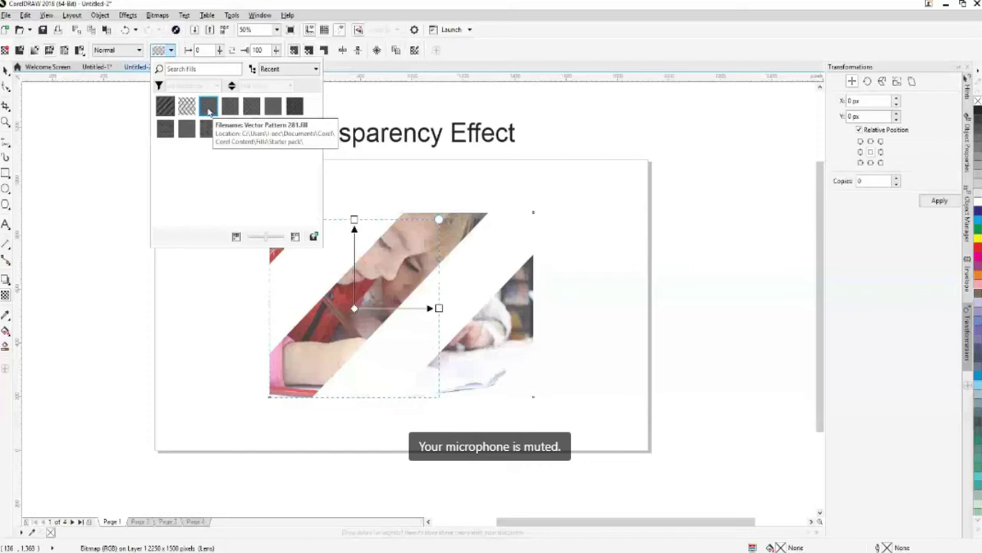
{"action": "left_click", "coordinate": [208, 110]}
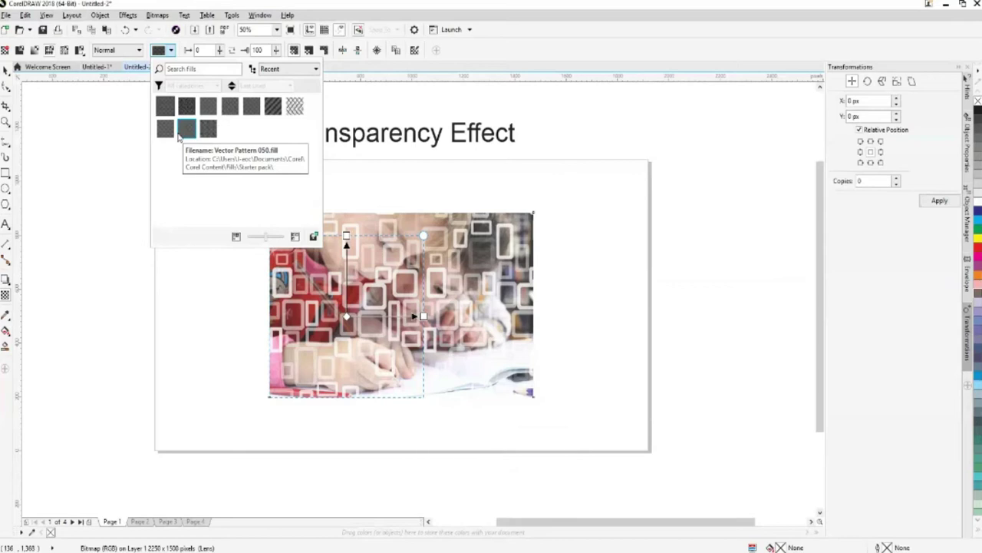
{"action": "left_click", "coordinate": [180, 130]}
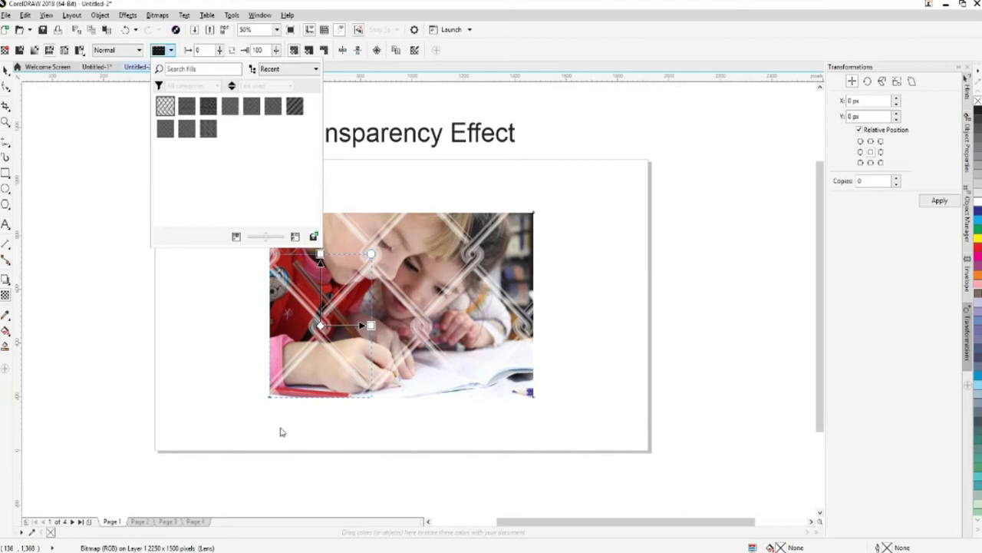
{"action": "left_click", "coordinate": [272, 106]}
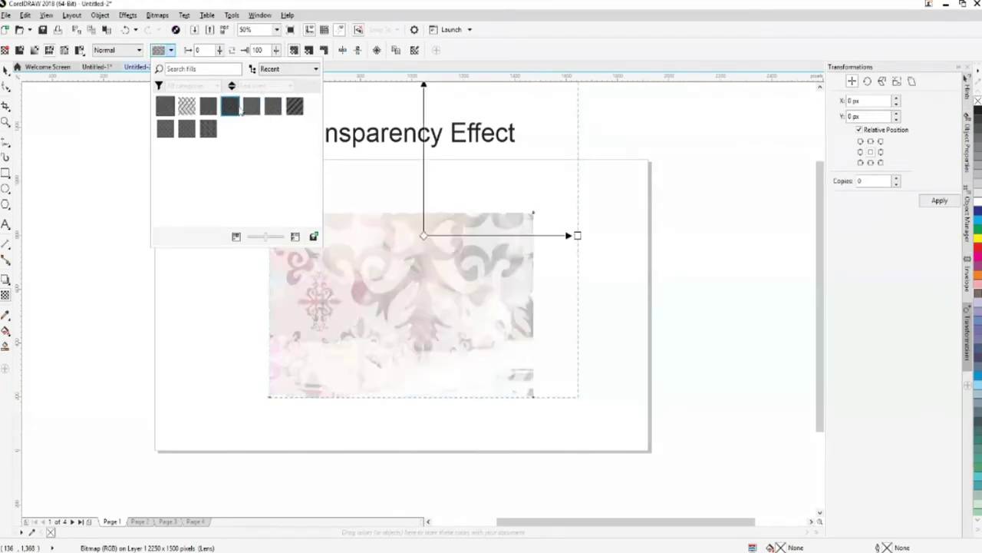
{"action": "left_click", "coordinate": [233, 107]}
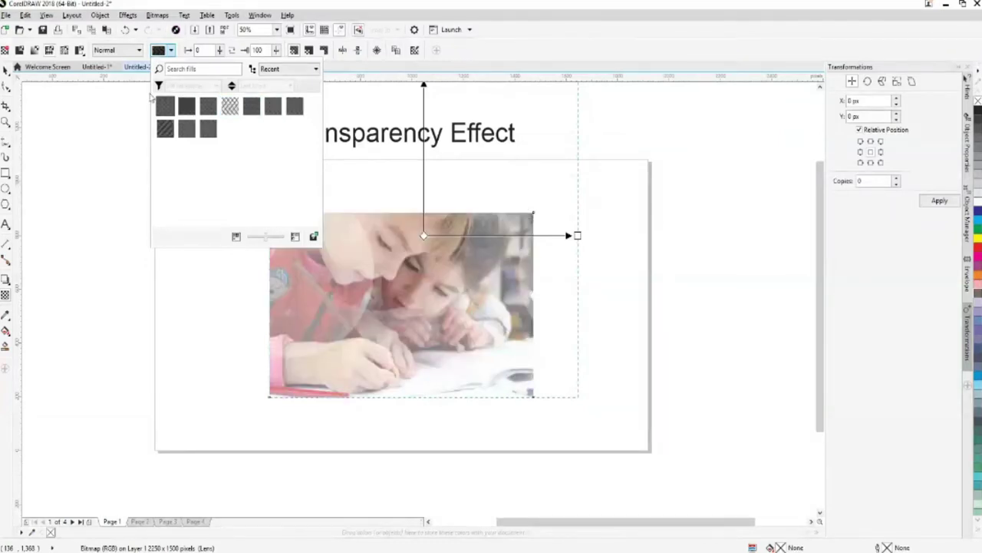
Set the photo transparency's merge mode to Subtract and try recent pattern transparencies, including translucent circles and wide diagonal stripes.
{"action": "left_click", "coordinate": [138, 51]}
{"action": "left_click", "coordinate": [138, 51]}
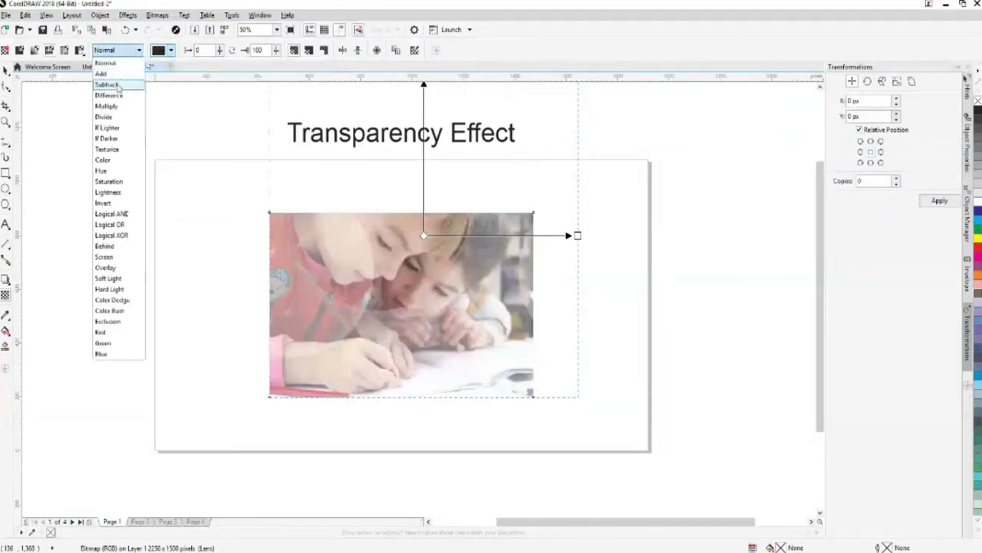
{"action": "left_click", "coordinate": [117, 85]}
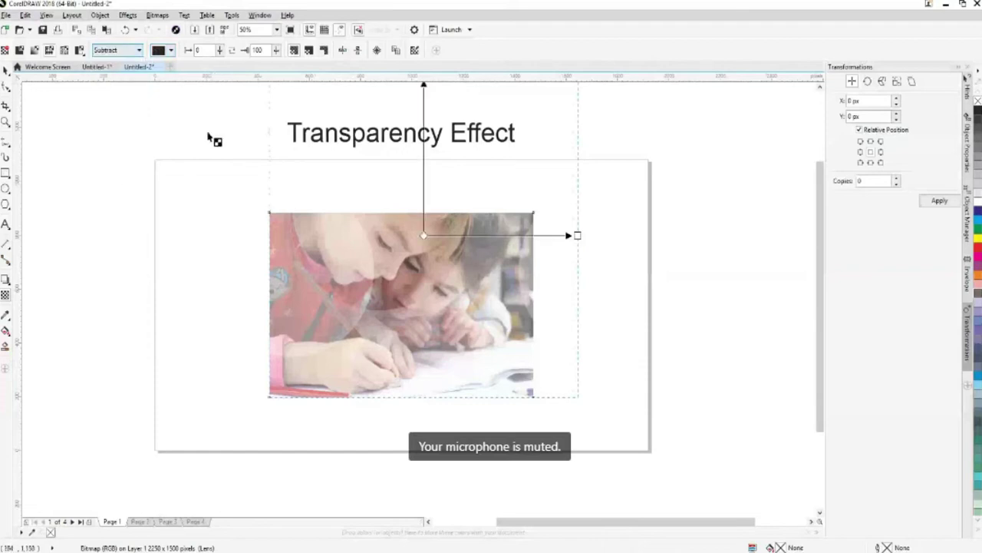
{"action": "left_click", "coordinate": [169, 52]}
{"action": "left_click", "coordinate": [186, 107]}
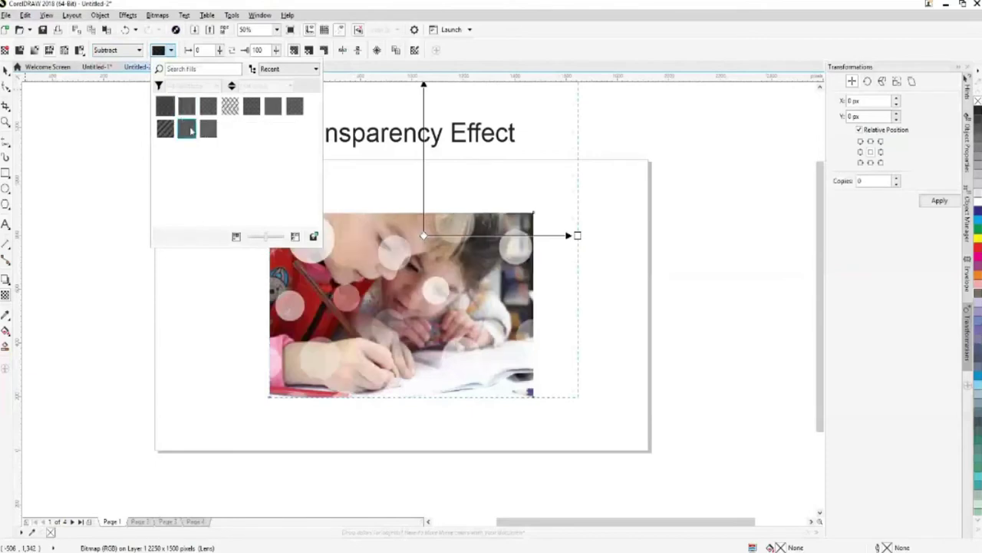
{"action": "left_click", "coordinate": [207, 107]}
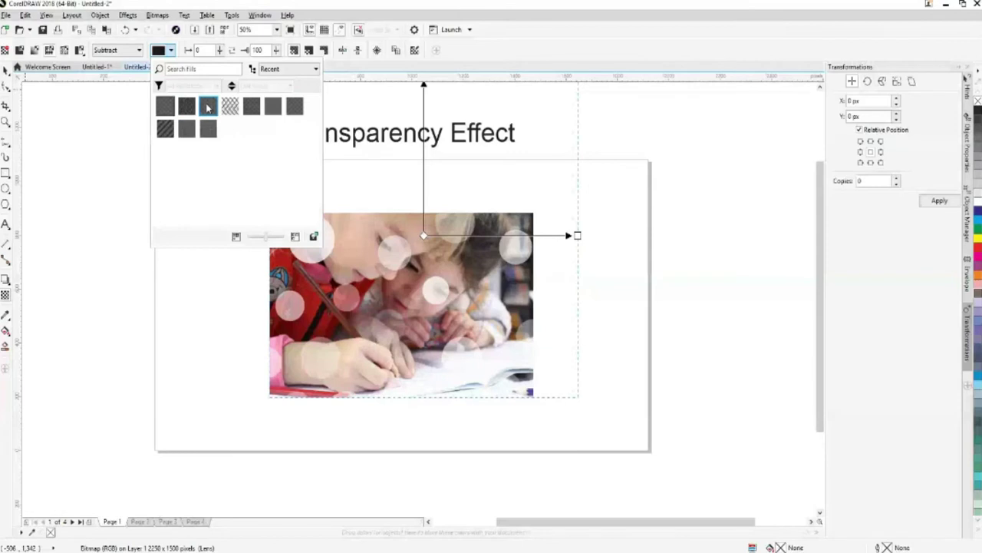
{"action": "left_click", "coordinate": [165, 129]}
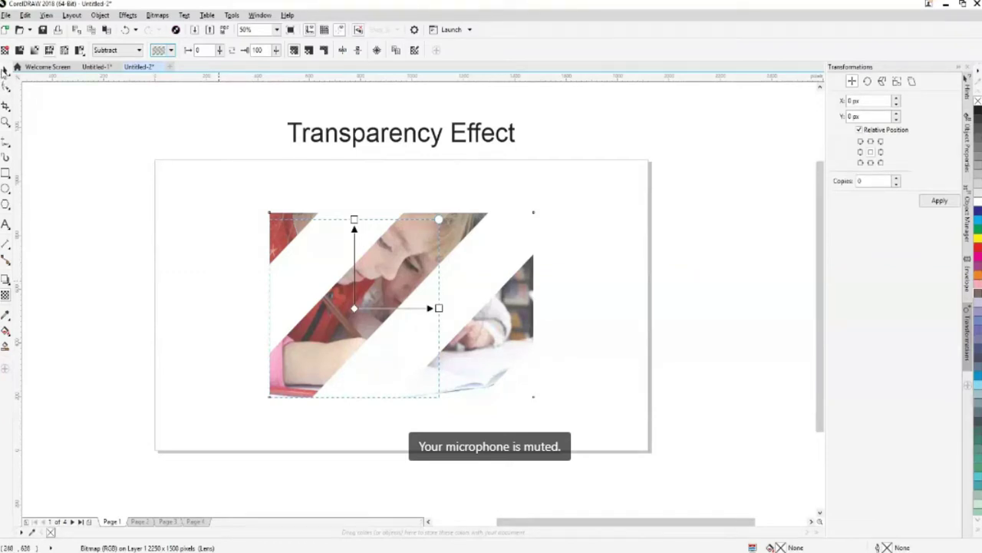
Give the children's photo a uniform transparency of 66.
{"action": "left_click", "coordinate": [5, 72]}
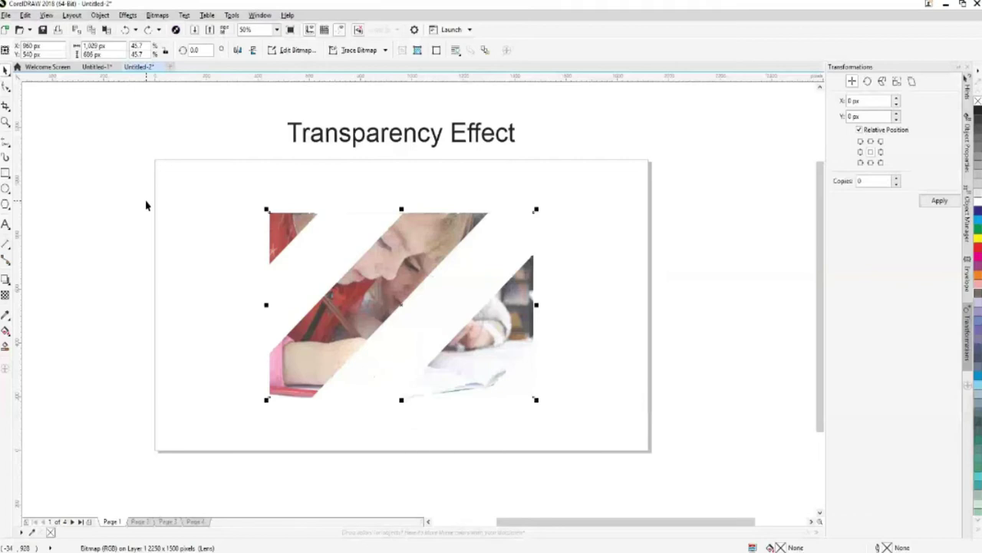
{"action": "left_click_drag", "start_coordinate": [401, 415], "coordinate": [393, 413]}
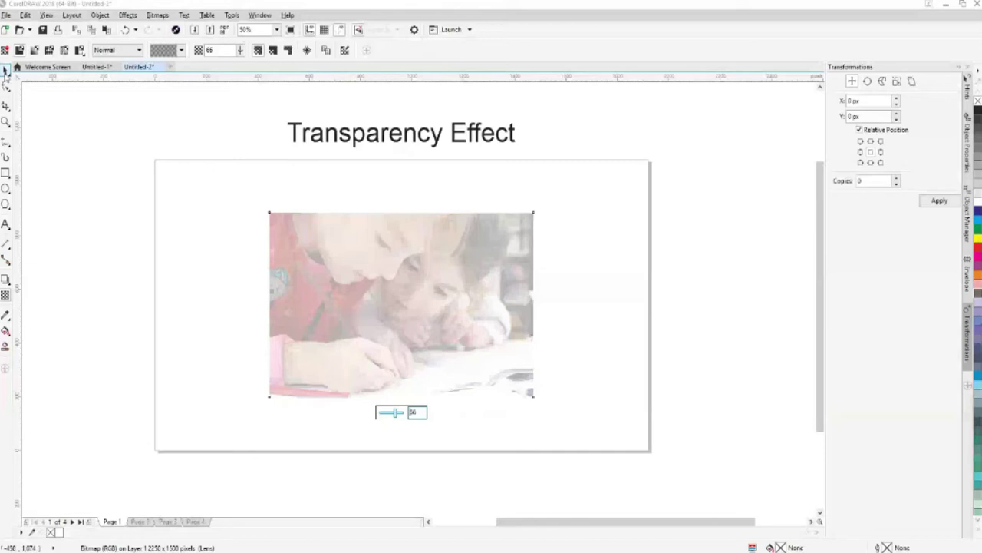
Draw a six-sided polygon over the photo, move it toward the photo's right part and scale it to about 220 by 254 px.
{"action": "key", "text": "y"}
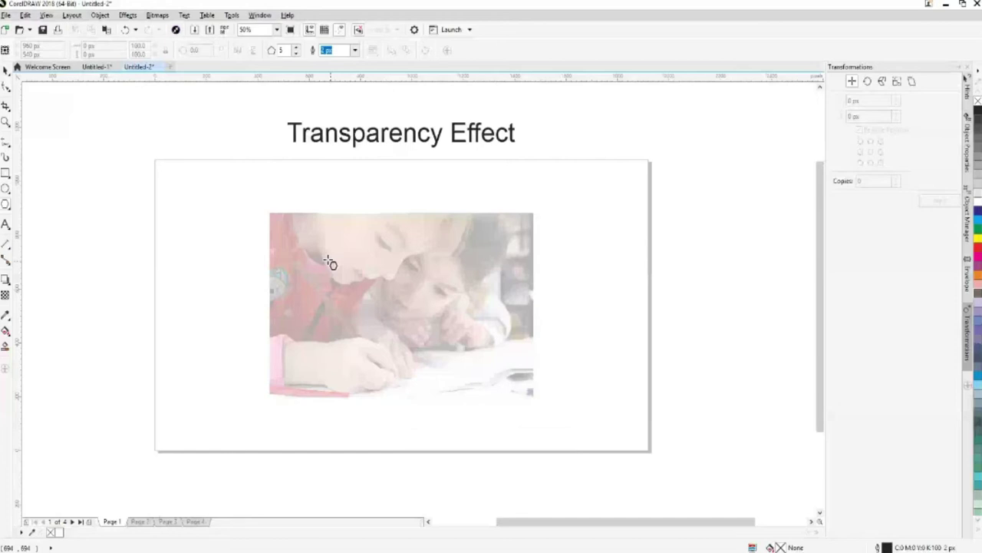
{"action": "left_click_drag", "start_coordinate": [379, 255], "coordinate": [455, 344]}
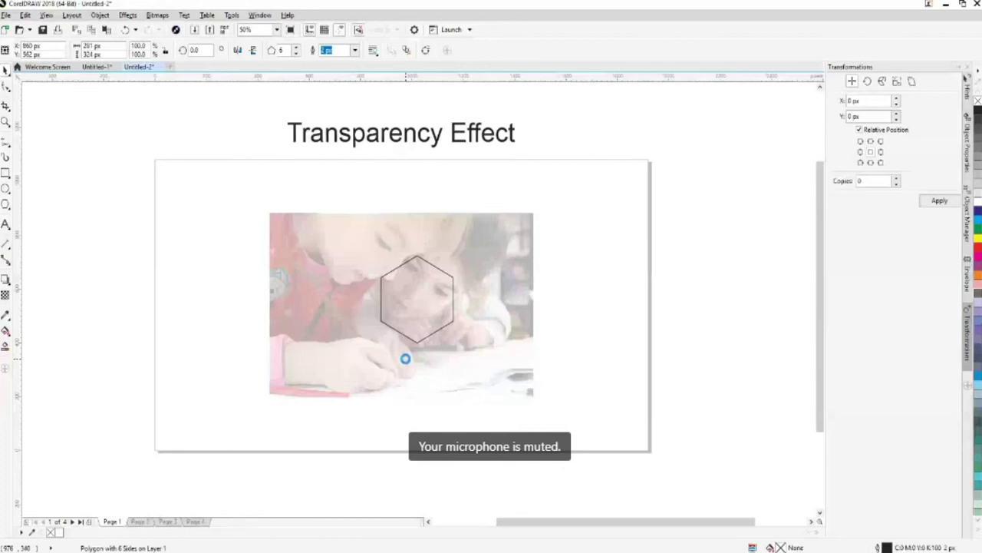
{"action": "left_click_drag", "start_coordinate": [417, 299], "coordinate": [489, 312]}
{"action": "left_click_drag", "start_coordinate": [527, 354], "coordinate": [522, 345]}
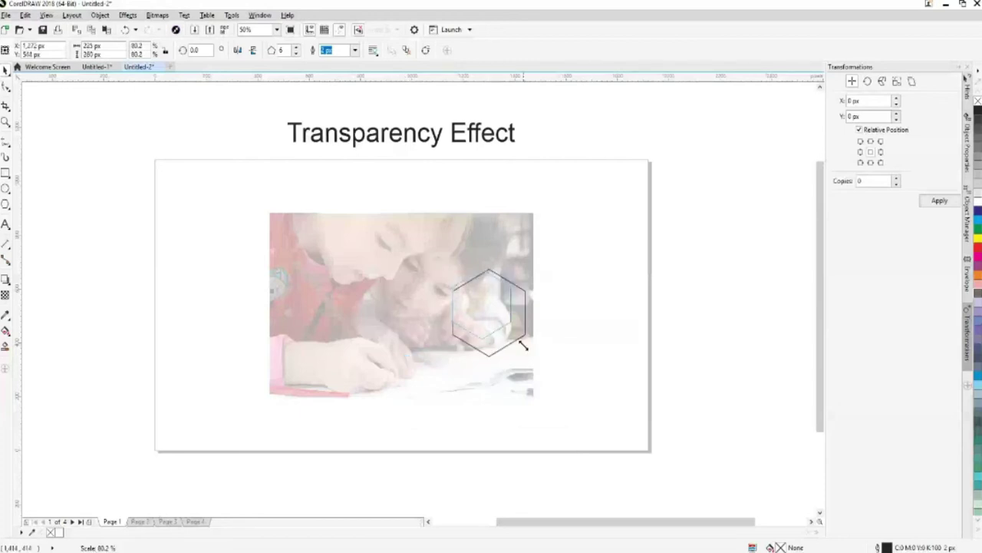
{"action": "left_click_drag", "start_coordinate": [522, 345], "coordinate": [523, 336]}
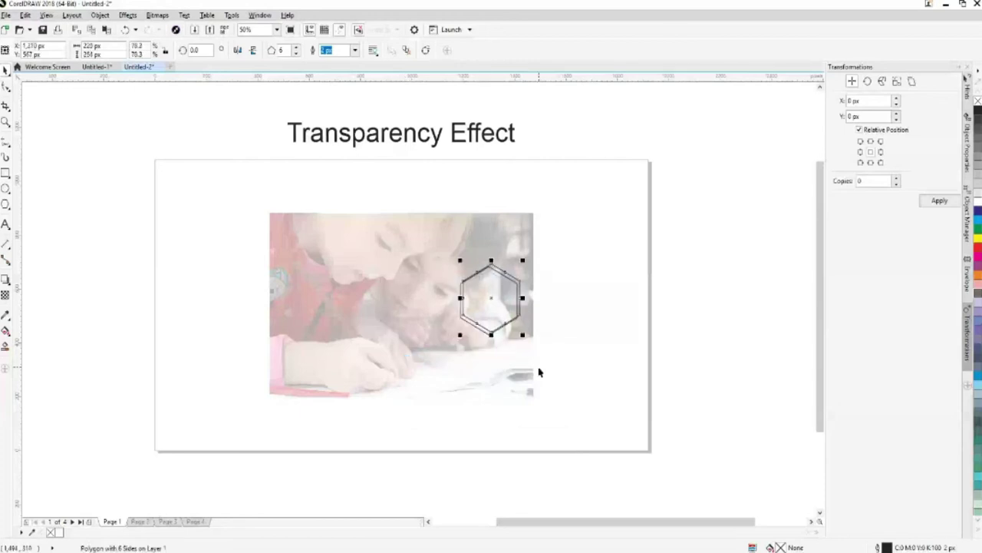
Duplicate the hexagon and place the copy up and to the left, against the first one's upper-left side.
{"action": "key", "text": "ctrl+d"}
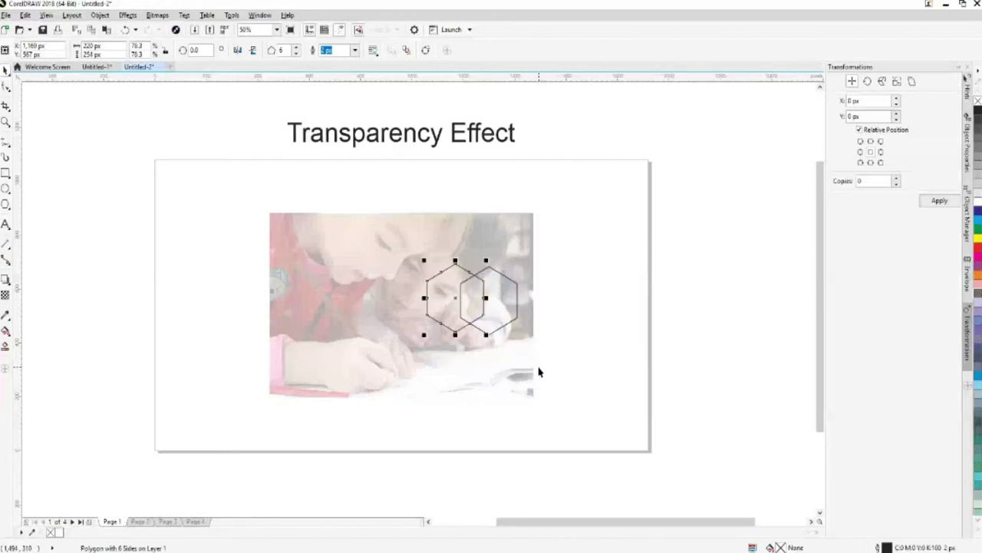
{"action": "key", "text": "Up"}
{"action": "key", "text": "Left"}
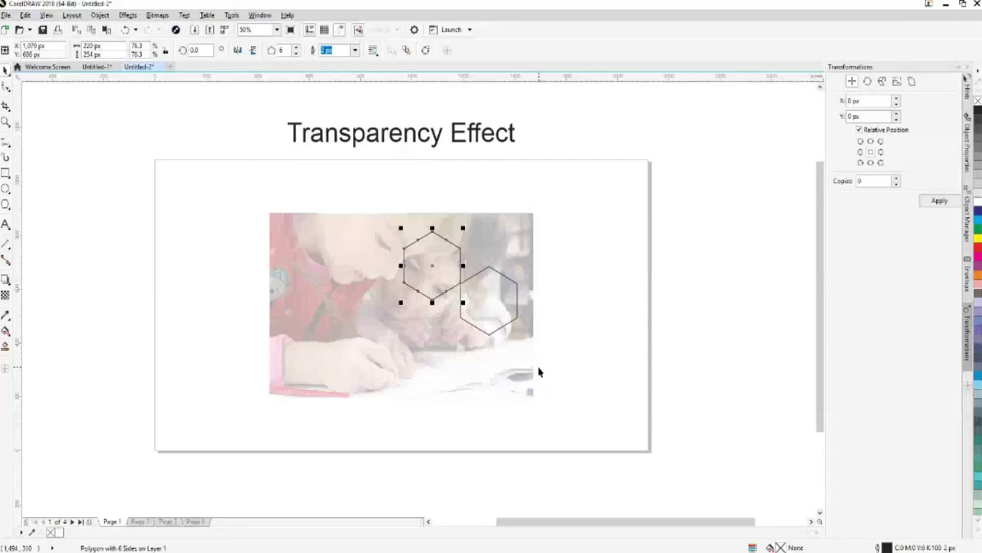
Duplicate the upper hexagon and fit the copy against its lower-left edge in a honeycomb arrangement.
{"action": "key", "text": "Down"}
{"action": "key", "text": "ctrl+d"}
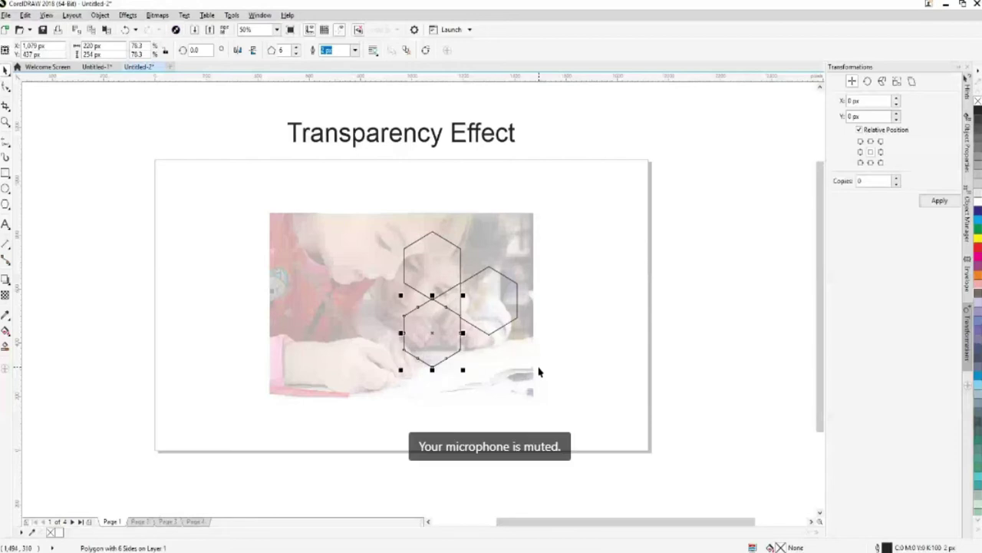
{"action": "key", "text": "Left"}
{"action": "key", "text": "Left"}
{"action": "key", "text": "Left"}
{"action": "key", "text": "Left"}
{"action": "key", "text": "Left"}
{"action": "key", "text": "Left"}
{"action": "key", "text": "Up"}
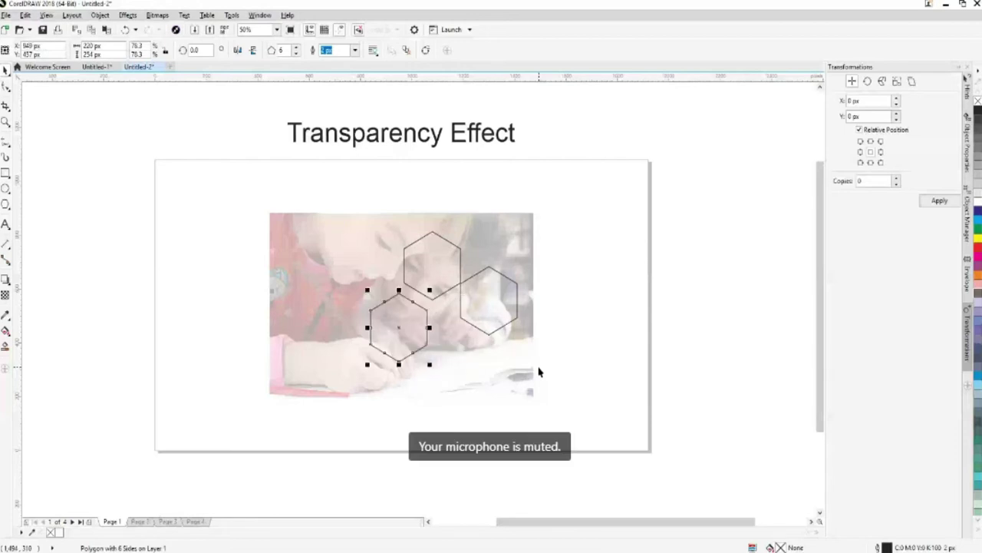
{"action": "key", "text": "Up"}
{"action": "key", "text": "Up"}
{"action": "key", "text": "Right"}
{"action": "left_click", "coordinate": [697, 373]}
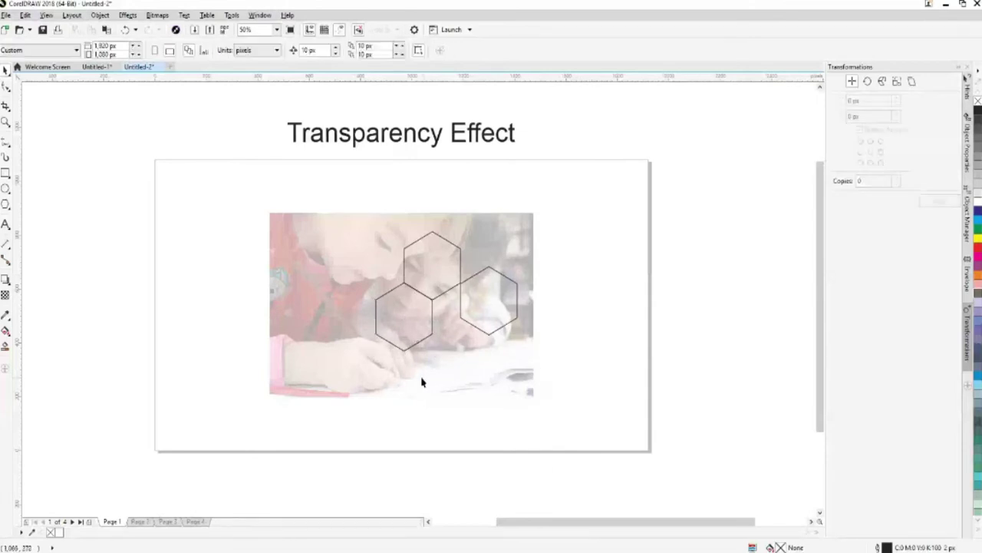
Duplicate the lower hexagon and fit the copy above it, sharing an edge with the upper hexagon's left side.
{"action": "left_click", "coordinate": [407, 350]}
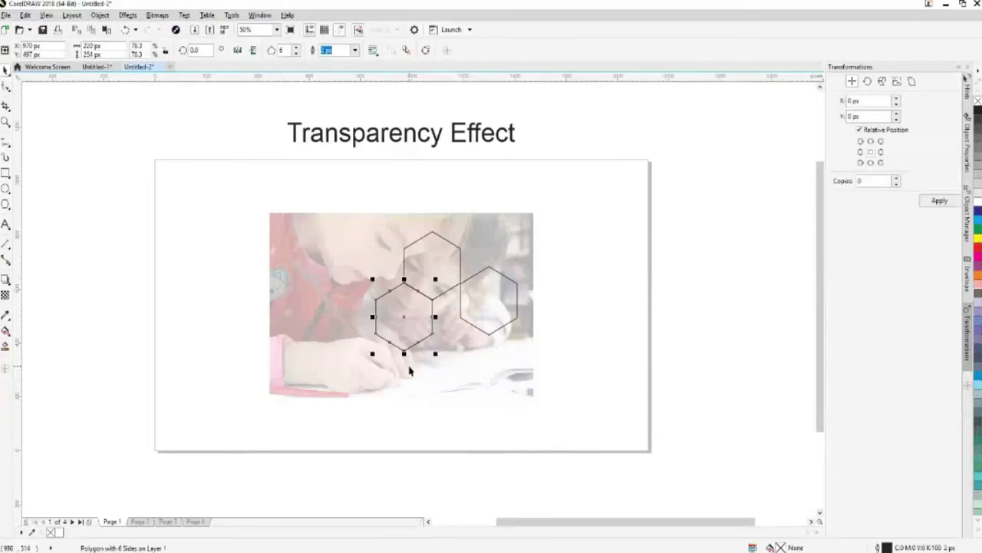
{"action": "key", "text": "ctrl+d"}
{"action": "key", "text": "Up"}
{"action": "key", "text": "Up"}
{"action": "key", "text": "Up"}
{"action": "key", "text": "Right"}
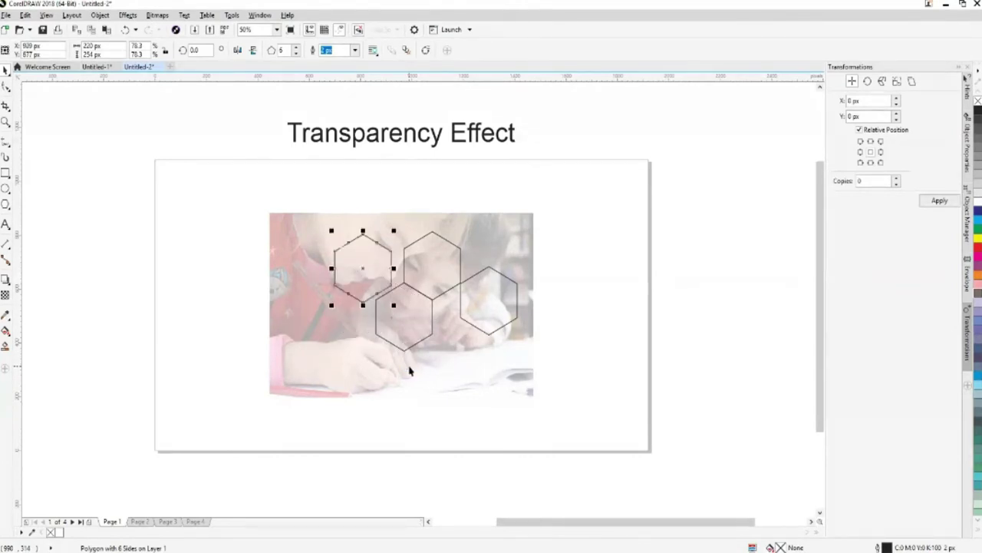
{"action": "key", "text": "Right"}
{"action": "key", "text": "Right"}
{"action": "key", "text": "Down"}
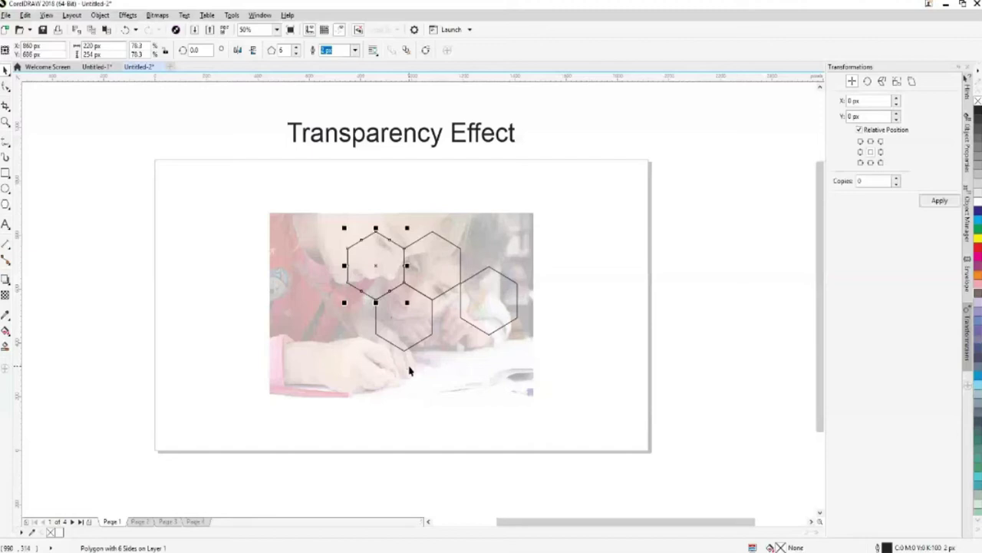
Move the rightmost hexagon down and left until it fits against the lower hexagon, completing the four-cell honeycomb.
{"action": "left_click", "coordinate": [483, 336]}
{"action": "left_click", "coordinate": [489, 334]}
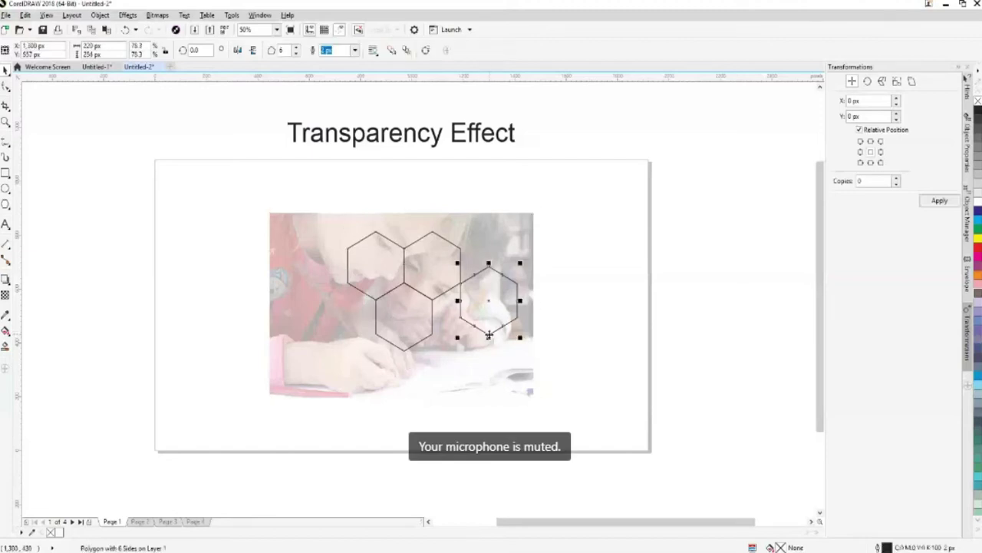
{"action": "key", "text": "Left"}
{"action": "key", "text": "Down"}
{"action": "key", "text": "Down"}
{"action": "key", "text": "Left"}
{"action": "key", "text": "Left"}
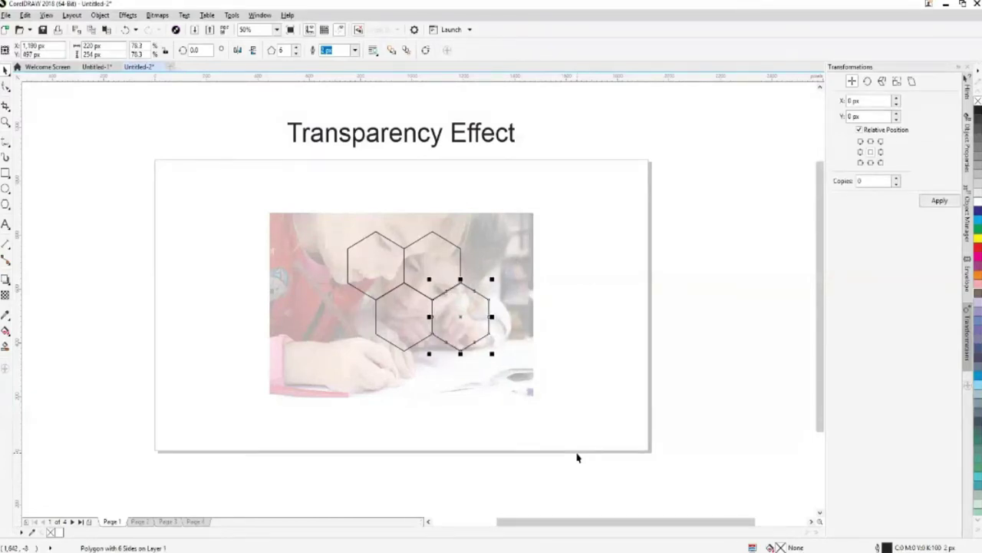
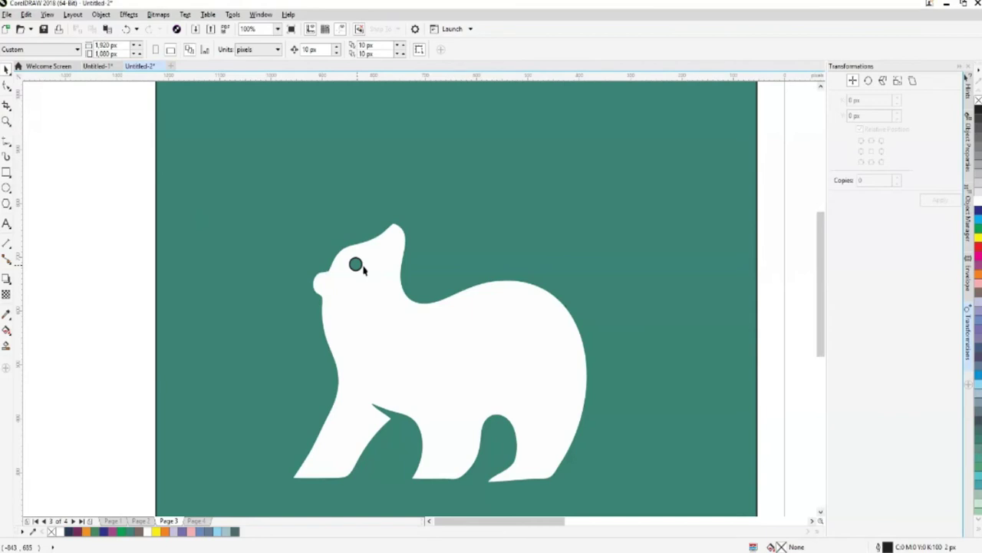
Remove the outline from the white bear's round green eye.
{"action": "left_click", "coordinate": [364, 266]}
{"action": "left_click", "coordinate": [111, 252]}
{"action": "scroll", "coordinate": [126, 257], "scroll_direction": "down", "scroll_amount": 2}
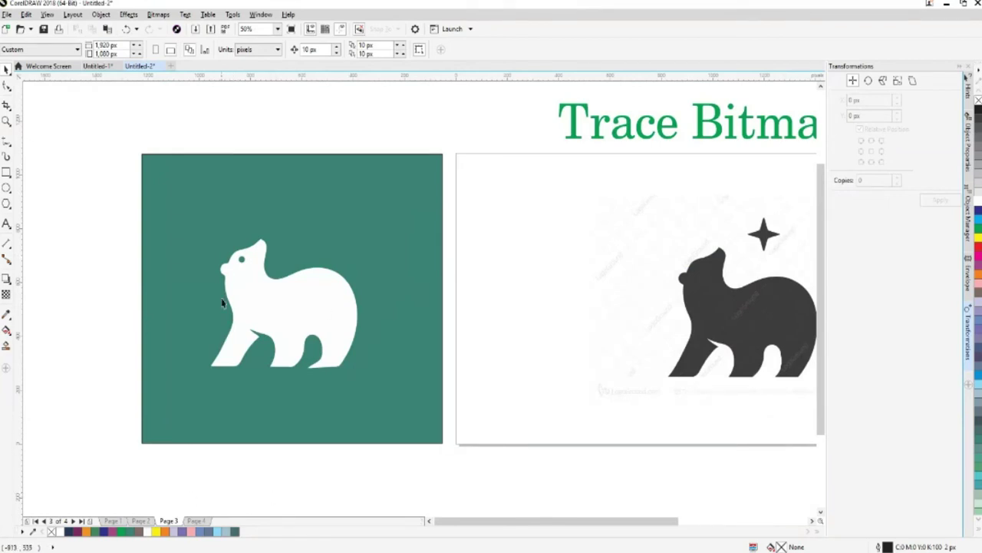
Draw a closed nose shape about 31 by 19 px at the tip of the bear's raised snout with the Bézier tool.
{"action": "scroll", "coordinate": [226, 272], "scroll_direction": "up", "scroll_amount": 4}
{"action": "left_click", "coordinate": [298, 236]}
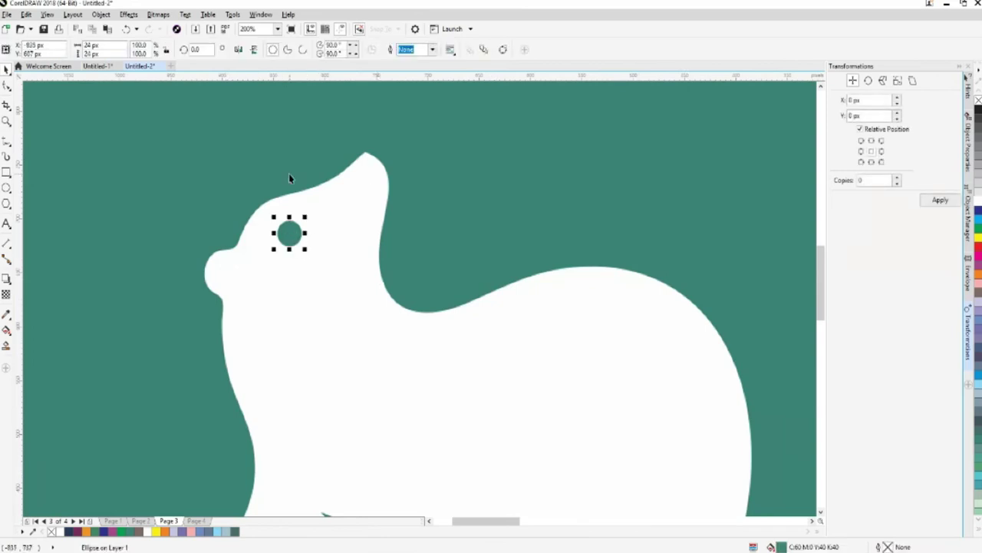
{"action": "left_click", "coordinate": [6, 145]}
{"action": "left_click", "coordinate": [8, 153]}
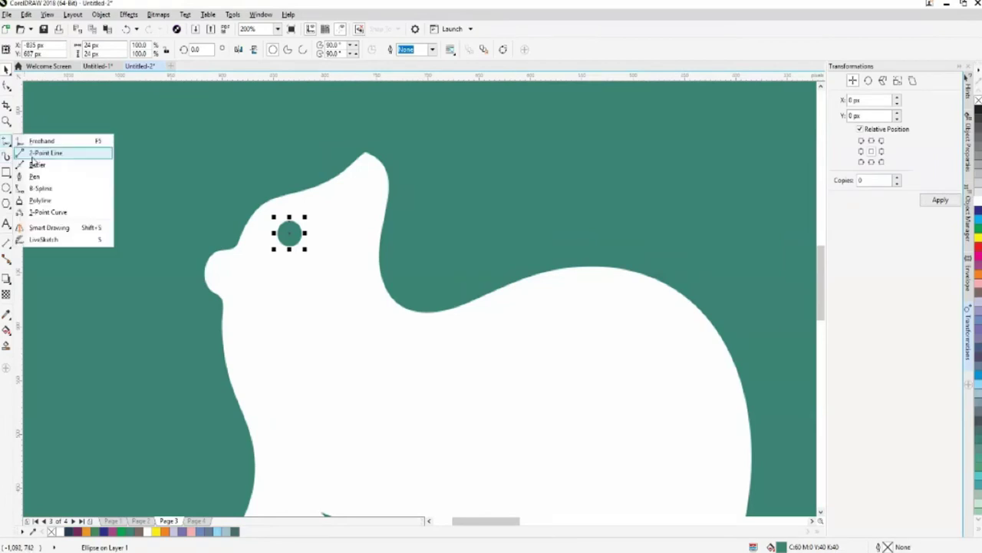
{"action": "left_click", "coordinate": [42, 162]}
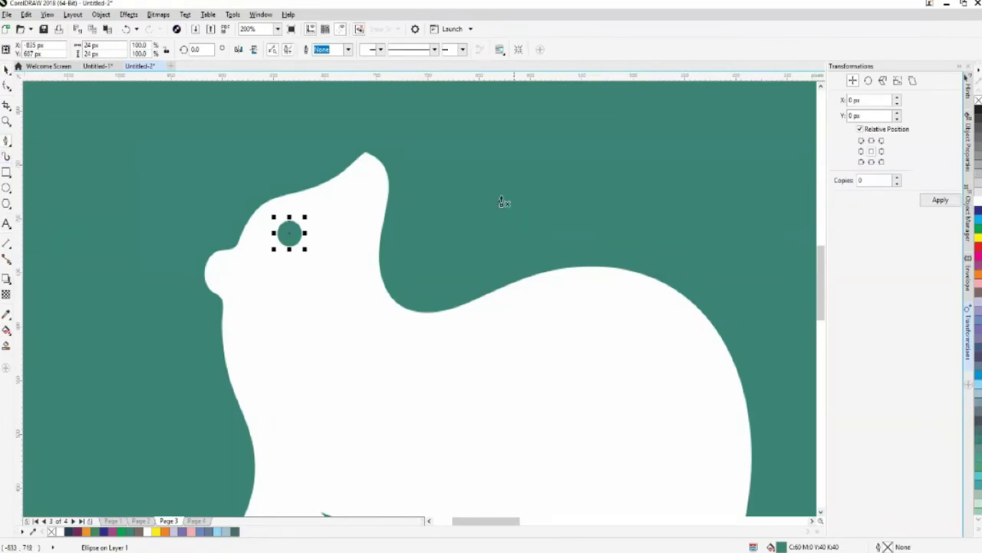
{"action": "left_click", "coordinate": [367, 156]}
{"action": "left_click", "coordinate": [381, 163]}
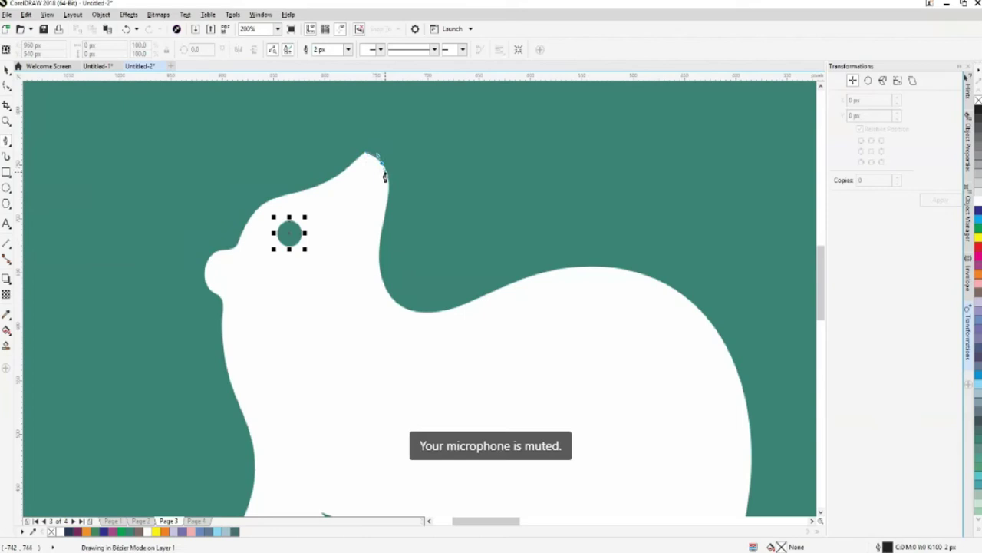
{"action": "key", "text": "space"}
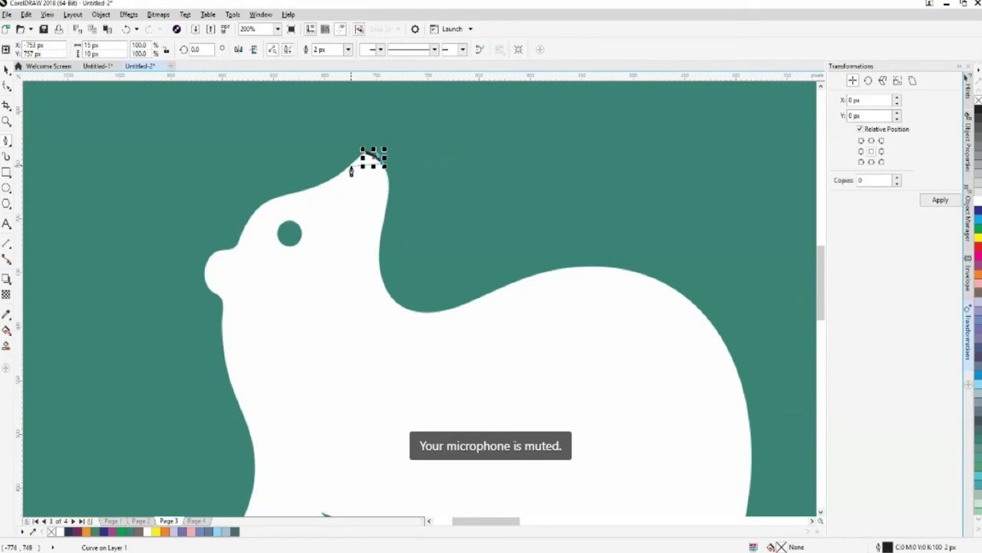
{"action": "left_click_drag", "start_coordinate": [351, 171], "coordinate": [327, 150]}
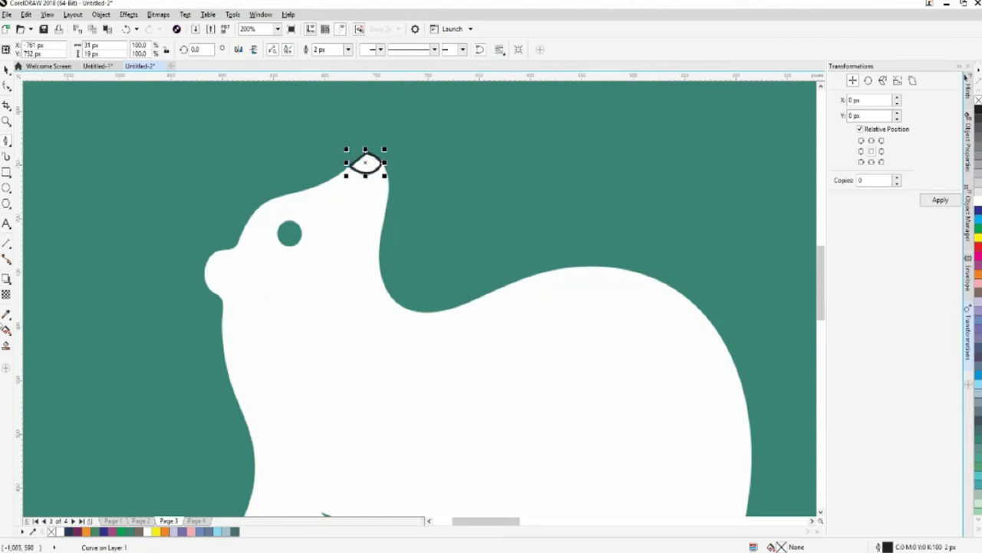
Fill the nose shape with the green sampled from the background square and set its outline width to None.
{"action": "left_click", "coordinate": [6, 315]}
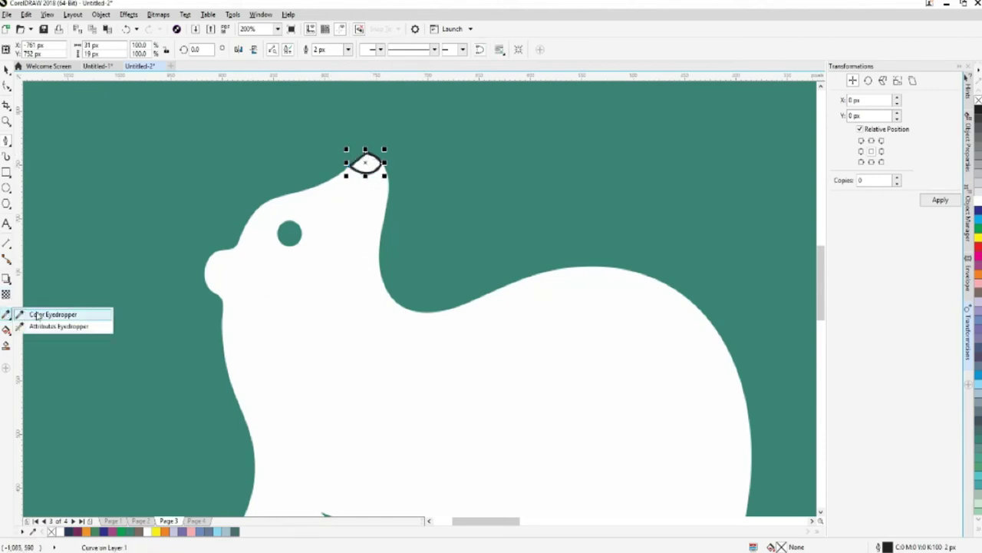
{"action": "left_click", "coordinate": [35, 313]}
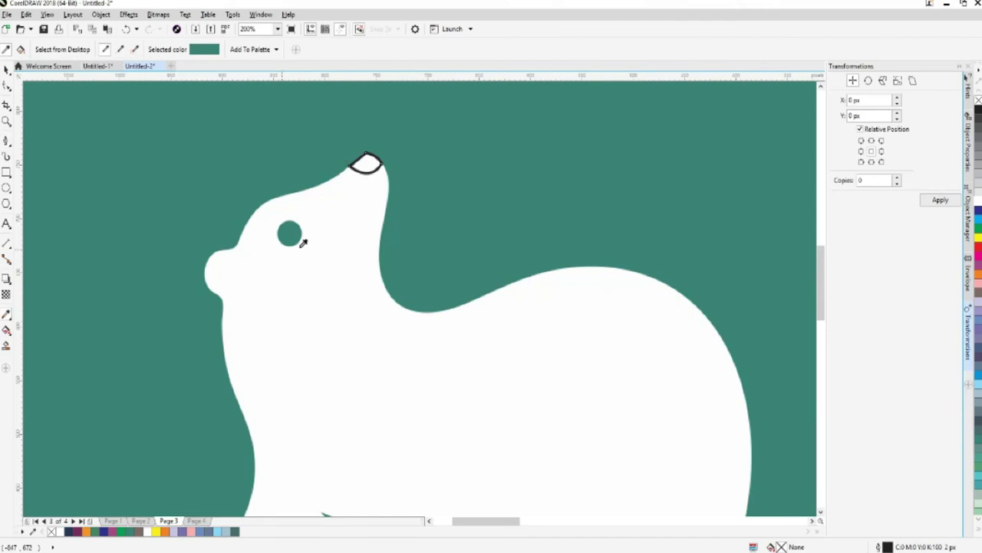
{"action": "left_click", "coordinate": [450, 221]}
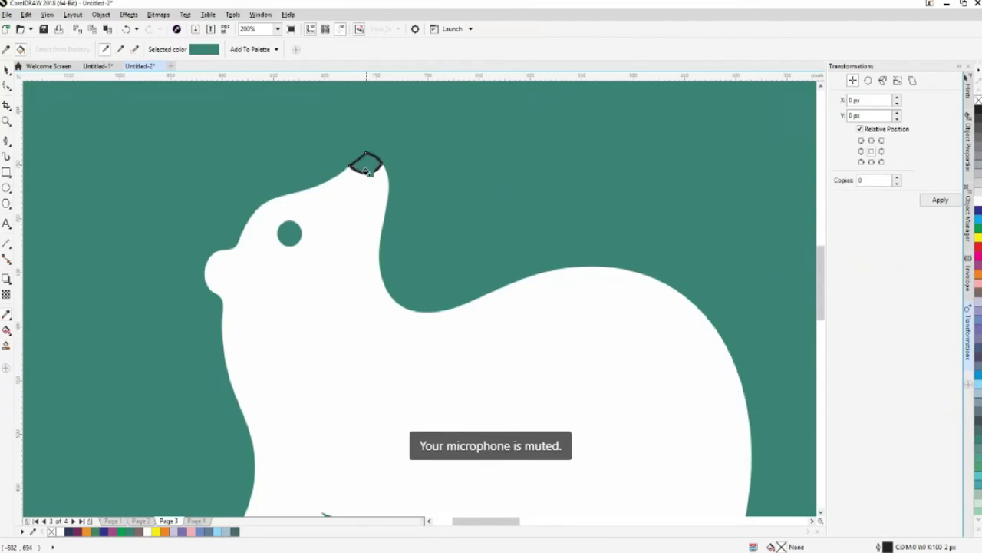
{"action": "left_click", "coordinate": [7, 69]}
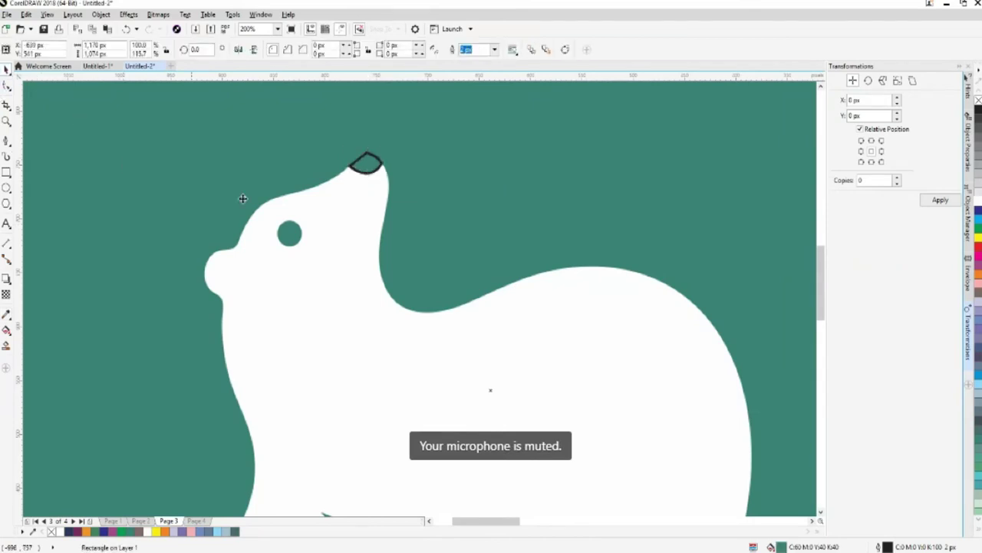
{"action": "left_click", "coordinate": [374, 160]}
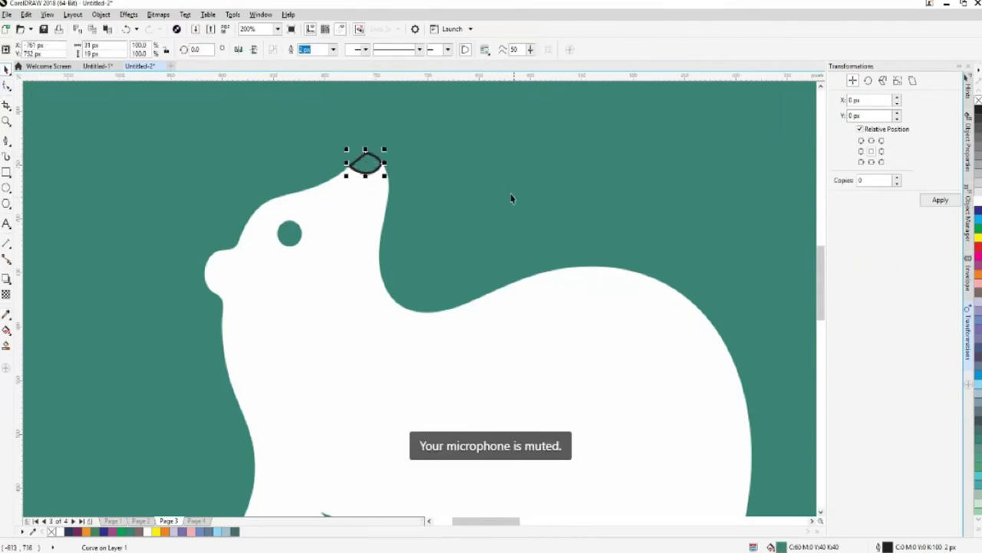
{"action": "left_click", "coordinate": [333, 49]}
{"action": "left_click", "coordinate": [305, 65]}
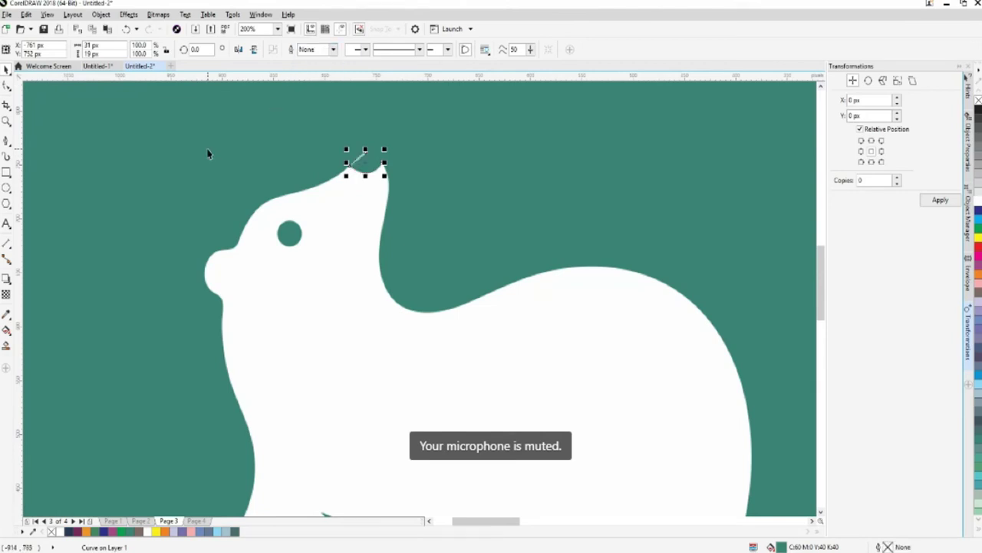
Examine the finished white bear logo on its green square alongside the original bear bitmap.
{"action": "left_click", "coordinate": [207, 154]}
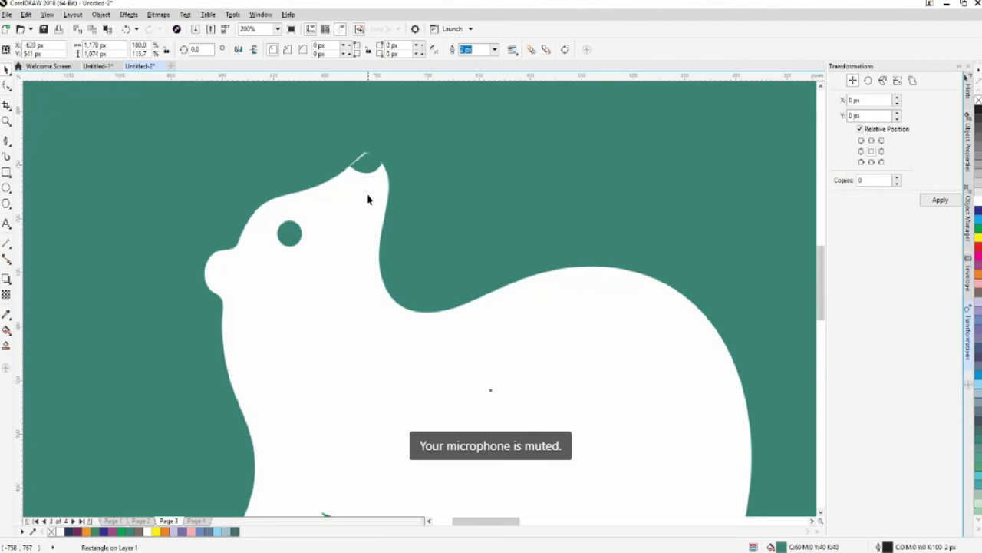
{"action": "scroll", "coordinate": [368, 199], "scroll_direction": "down", "scroll_amount": 2}
{"action": "left_click", "coordinate": [116, 392]}
{"action": "key", "text": "Tab"}
{"action": "key", "text": "Escape"}
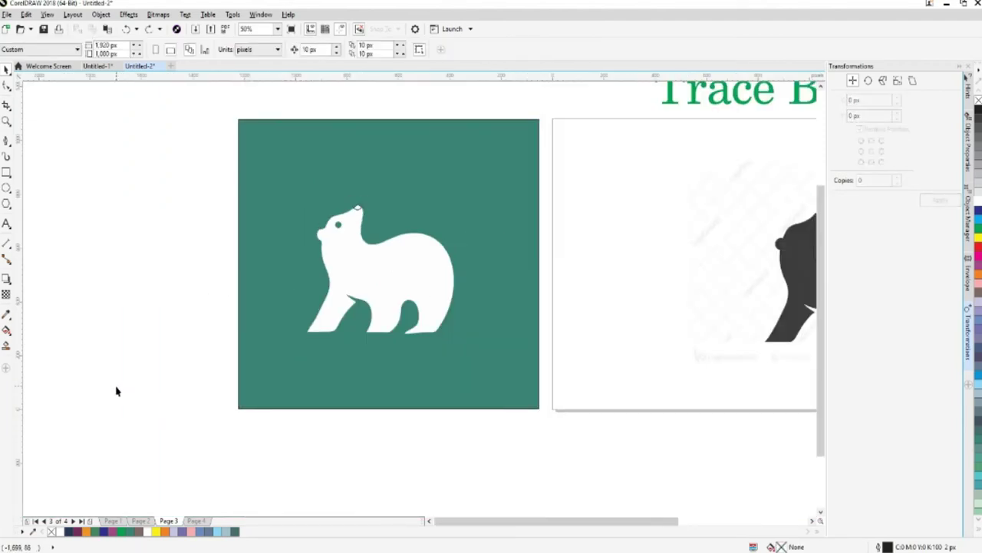
{"action": "key", "text": "Tab"}
{"action": "key", "text": "Escape"}
{"action": "key", "text": "Tab"}
{"action": "key", "text": "Escape"}
{"action": "scroll", "coordinate": [519, 522], "scroll_direction": "right", "scroll_amount": 3}
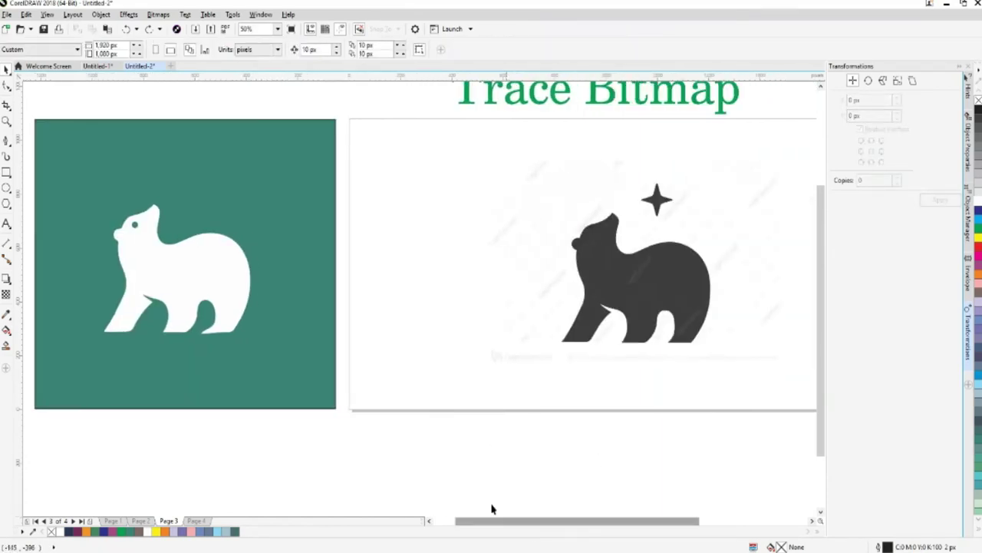
Trace the dark bear and star bitmap with the Outline Trace Logo preset, keeping the default PowerTRACE settings.
{"action": "left_click", "coordinate": [551, 341]}
{"action": "left_click_drag", "start_coordinate": [551, 342], "coordinate": [498, 337]}
{"action": "scroll", "coordinate": [612, 524], "scroll_direction": "right", "scroll_amount": 1}
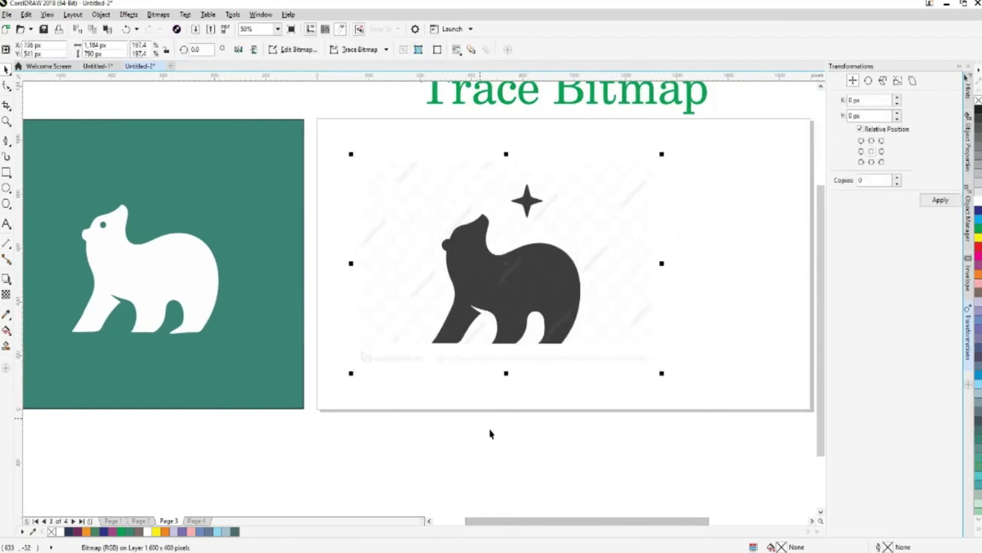
{"action": "left_click", "coordinate": [388, 53]}
{"action": "mouse_move", "coordinate": [369, 90]}
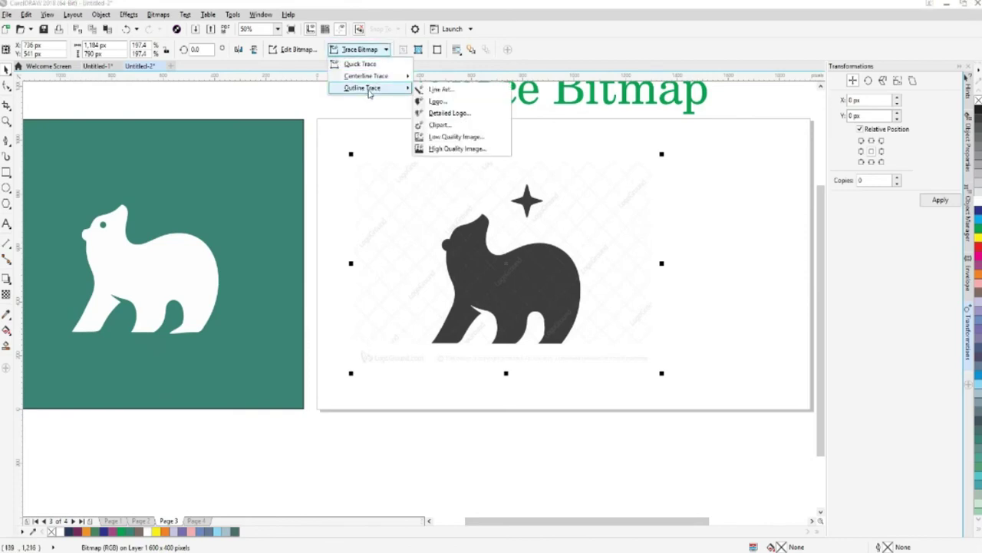
{"action": "left_click", "coordinate": [436, 101]}
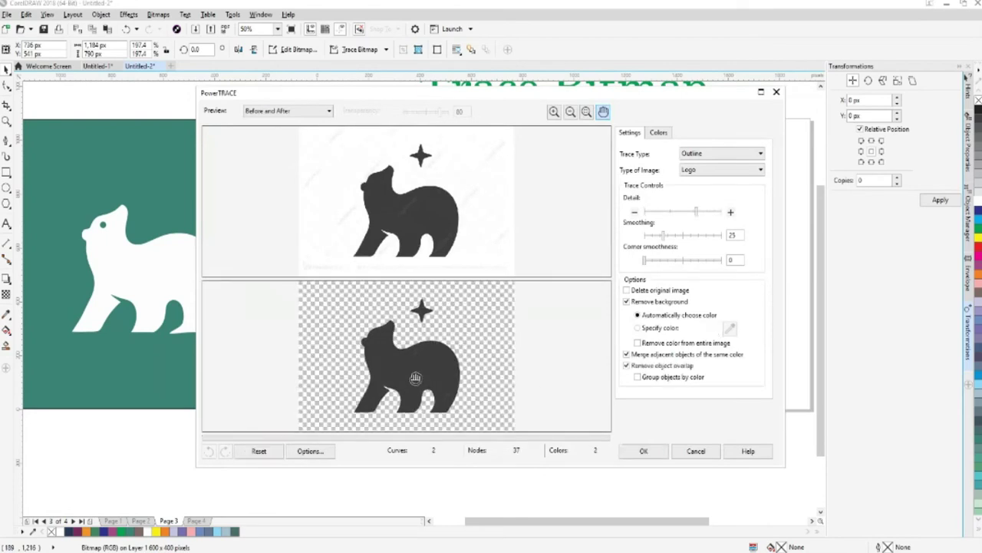
{"action": "left_click", "coordinate": [645, 451]}
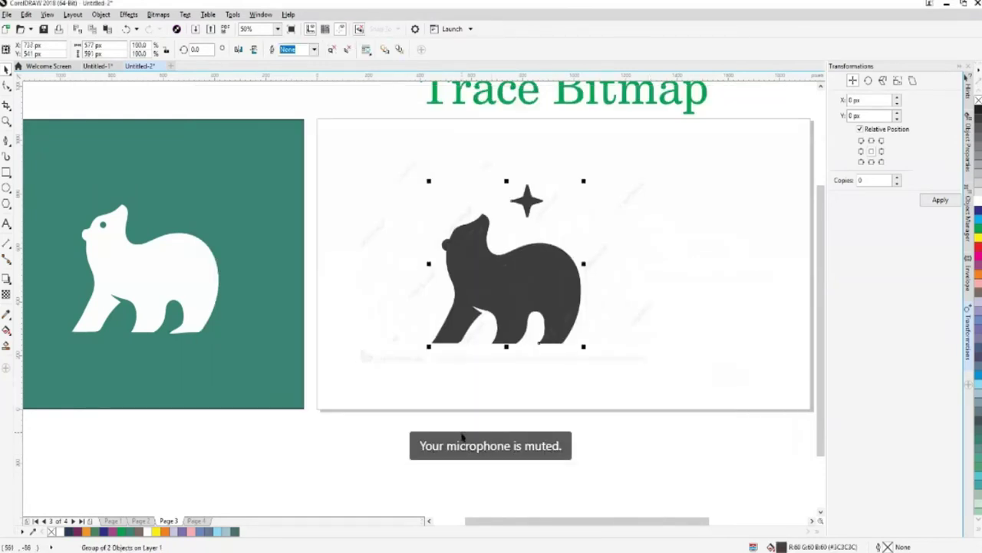
Move the traced bear and star group onto the green square's upper right corner, scaled down to about 317 by 324 px.
{"action": "mouse_move", "coordinate": [502, 287]}
{"action": "left_mouse_down"}
{"action": "mouse_move", "coordinate": [252, 373]}
{"action": "mouse_move", "coordinate": [310, 370]}
{"action": "mouse_move", "coordinate": [310, 384]}
{"action": "left_mouse_up"}
{"action": "key", "text": "shift+Page_Up"}
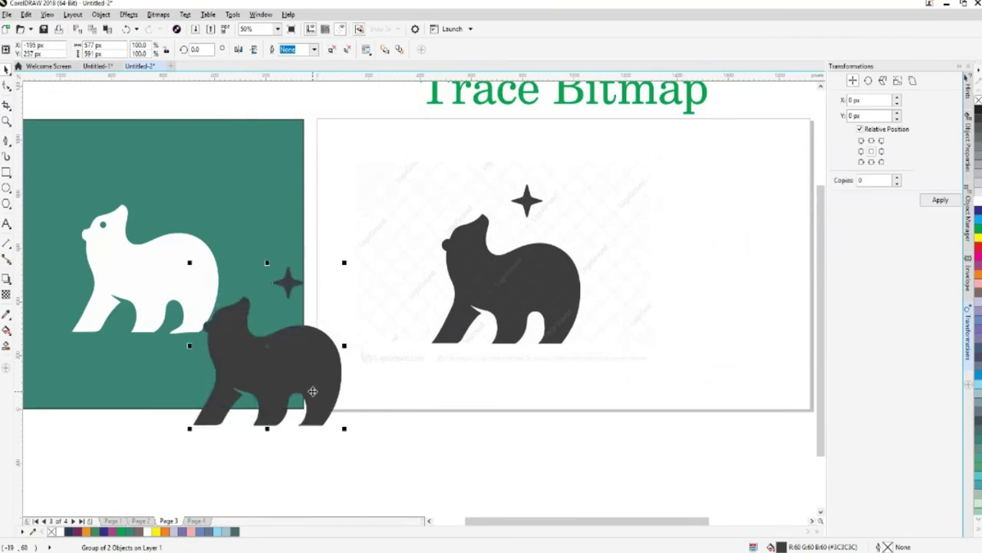
{"action": "left_click_drag", "start_coordinate": [344, 427], "coordinate": [255, 193]}
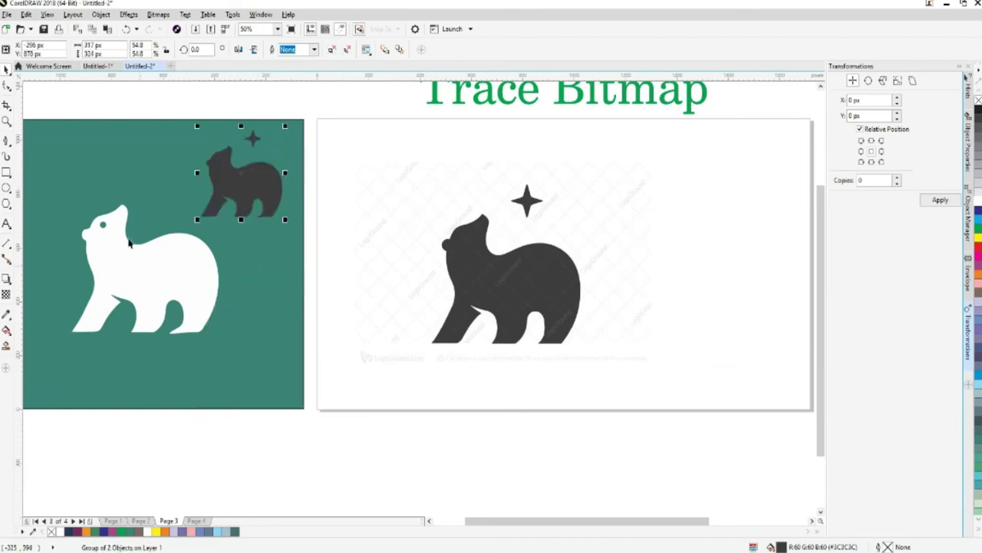
Fill the small traced bear and star group with cyan and move it left, directly above the white bear.
{"action": "left_click", "coordinate": [977, 190]}
{"action": "left_click", "coordinate": [977, 201]}
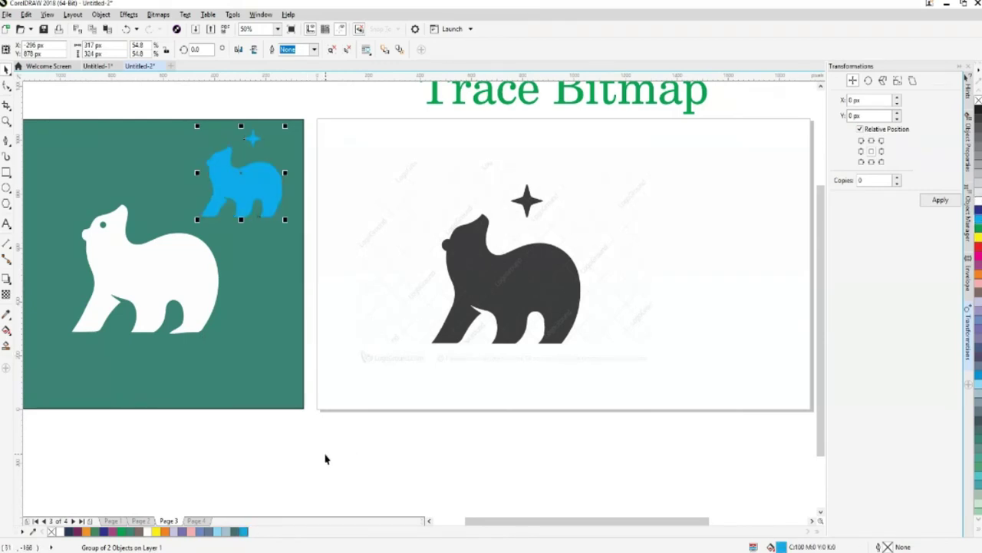
{"action": "left_click", "coordinate": [429, 520]}
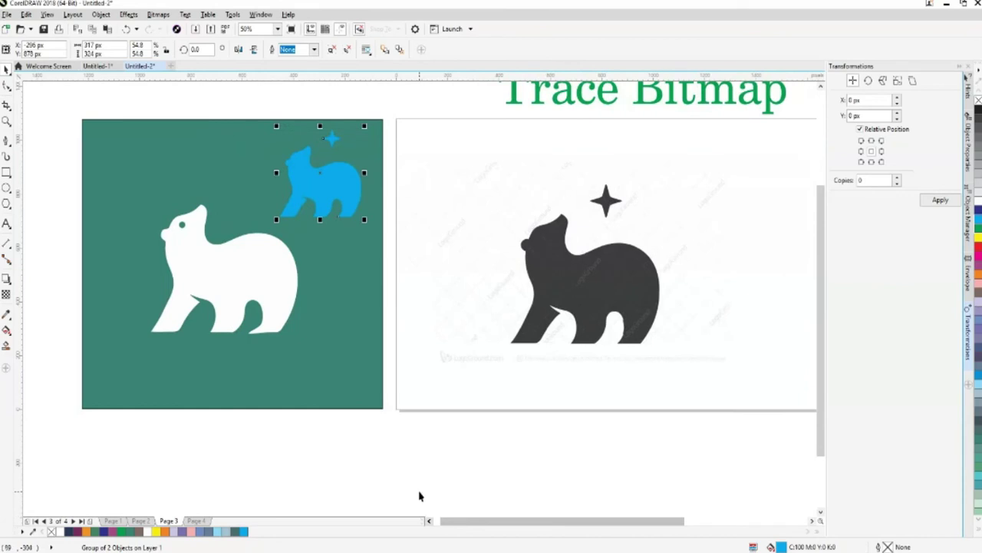
{"action": "key", "text": "Escape"}
{"action": "left_click_drag", "start_coordinate": [337, 189], "coordinate": [271, 181]}
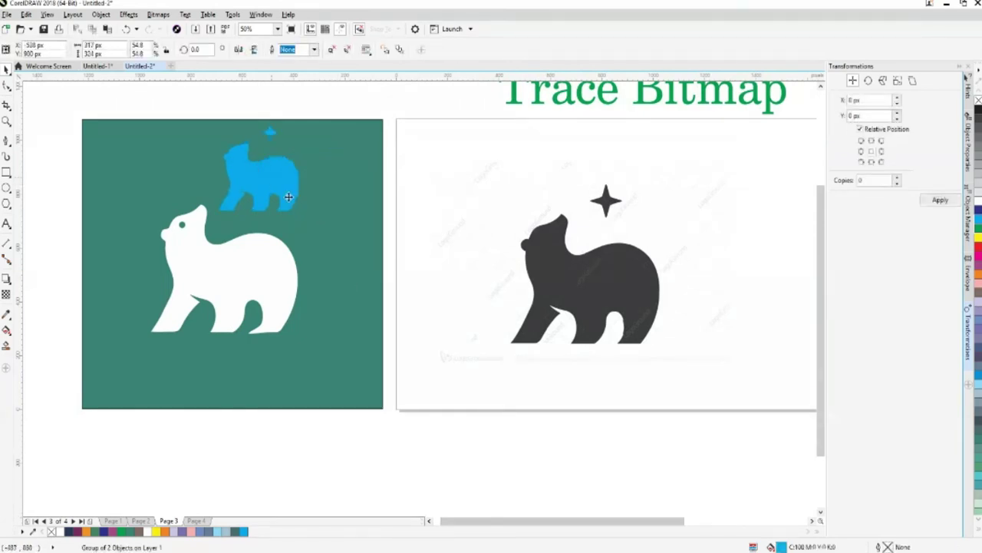
Preview the bear bitmap's outline trace with the Detailed Logo preset and dismiss it without applying.
{"action": "left_click", "coordinate": [676, 309]}
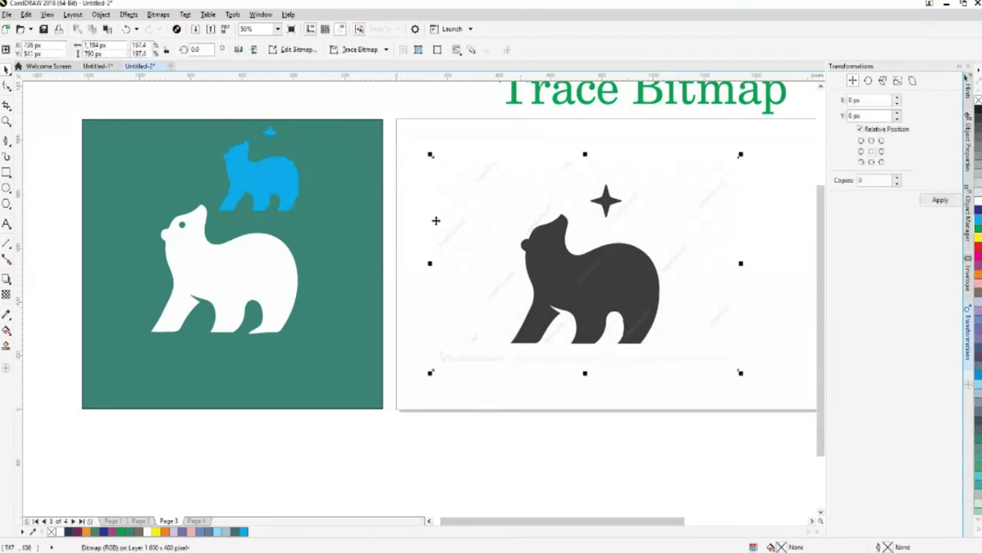
{"action": "left_click", "coordinate": [386, 49]}
{"action": "mouse_move", "coordinate": [388, 91]}
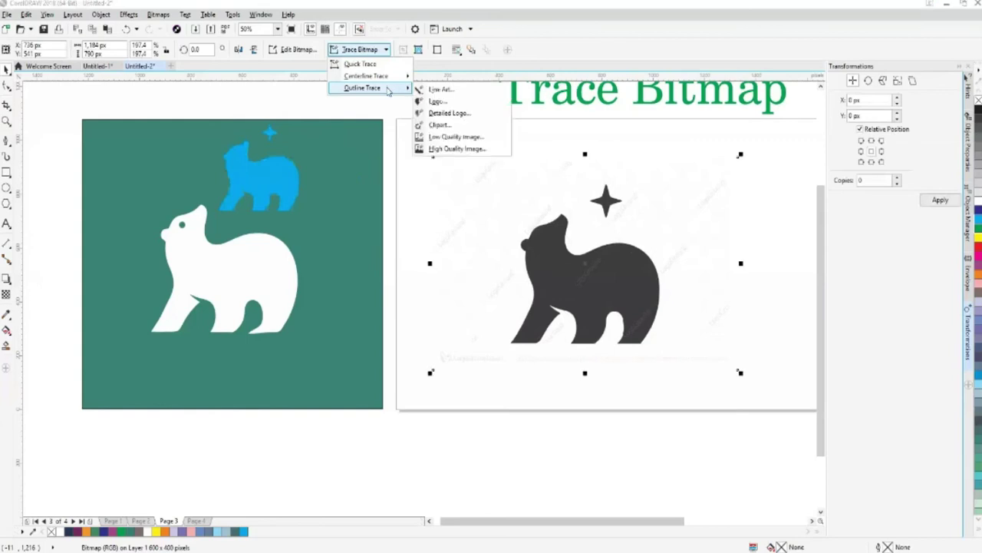
{"action": "left_click", "coordinate": [462, 113]}
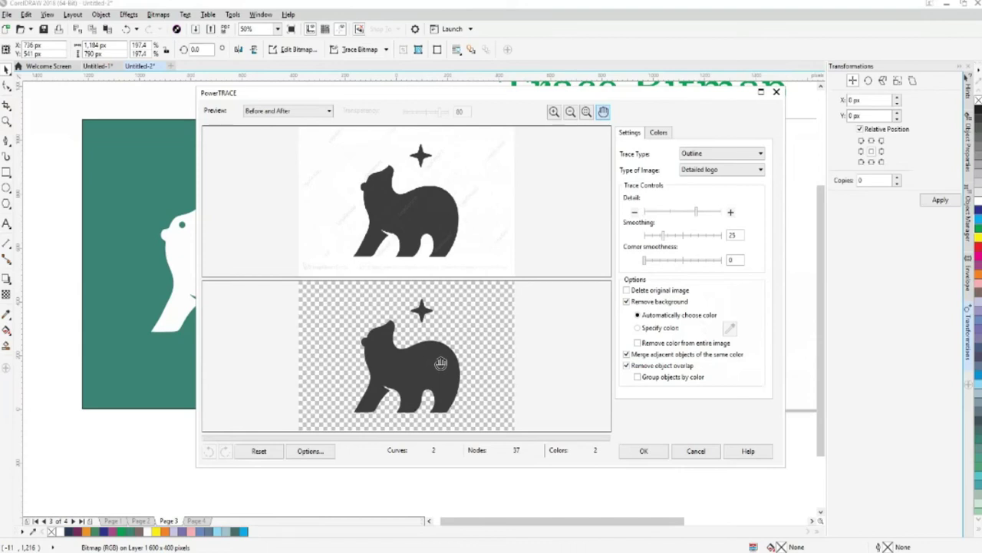
{"action": "left_click", "coordinate": [695, 450]}
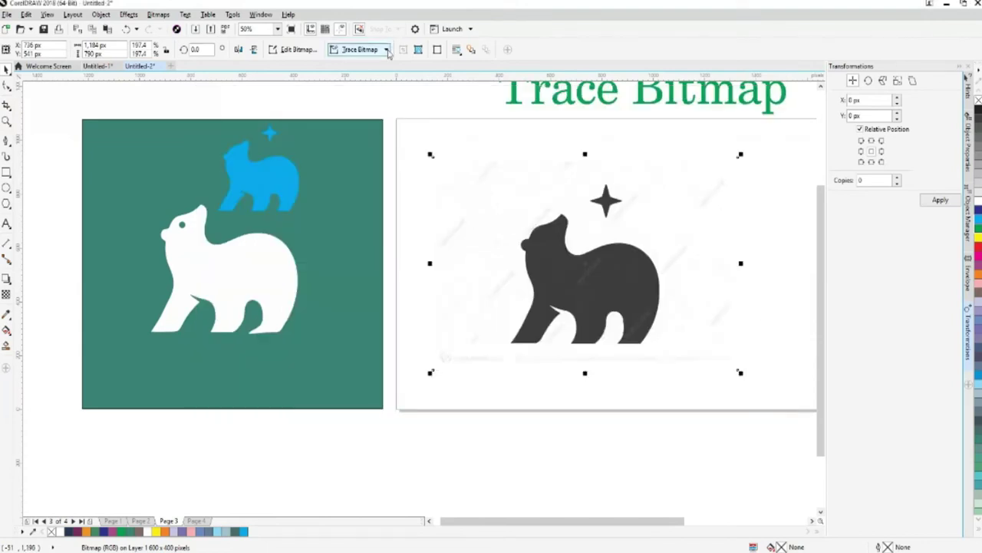
Preview the bear bitmap's outline trace with the High Quality Image preset and dismiss it without applying.
{"action": "left_click", "coordinate": [387, 50]}
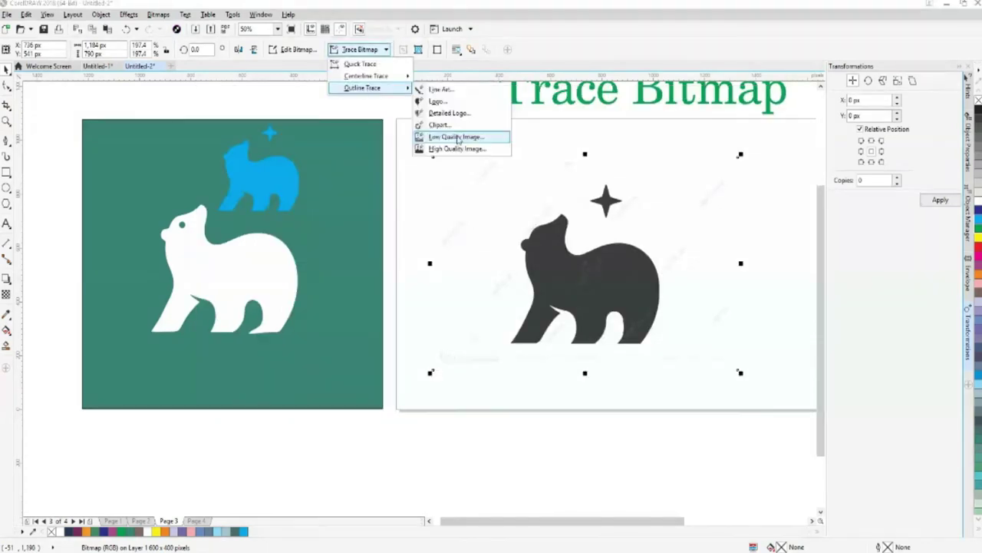
{"action": "left_click", "coordinate": [479, 154]}
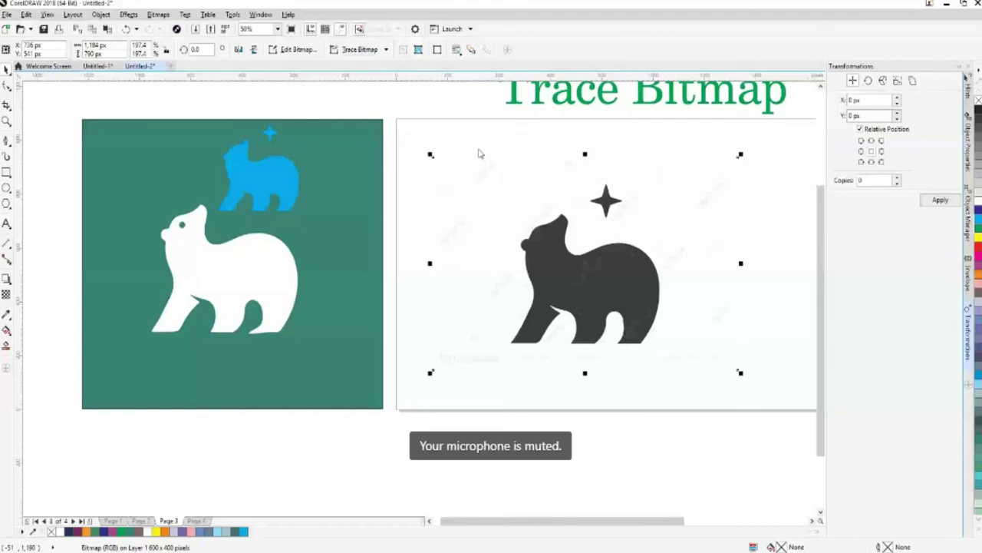
{"action": "left_click", "coordinate": [359, 49]}
{"action": "mouse_move", "coordinate": [362, 88]}
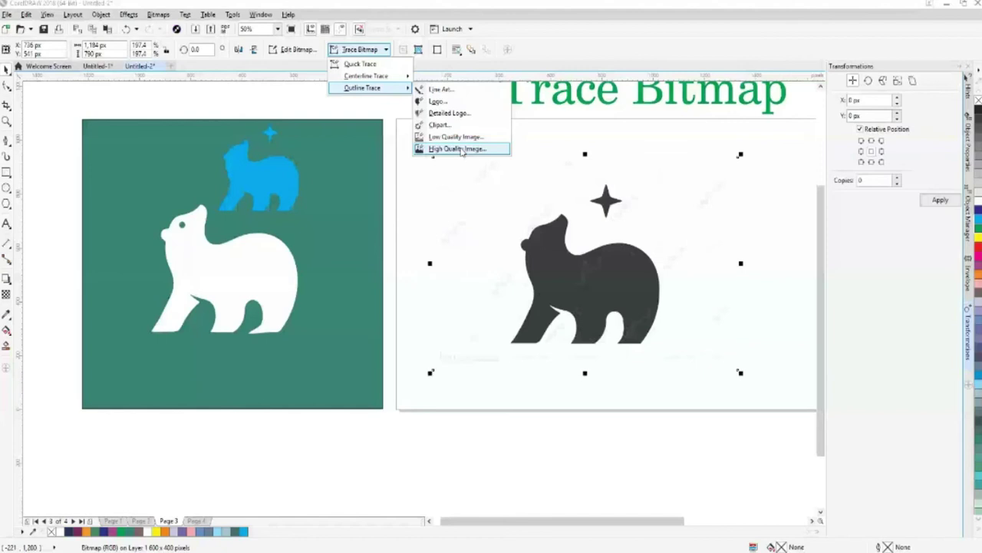
{"action": "left_click", "coordinate": [460, 149]}
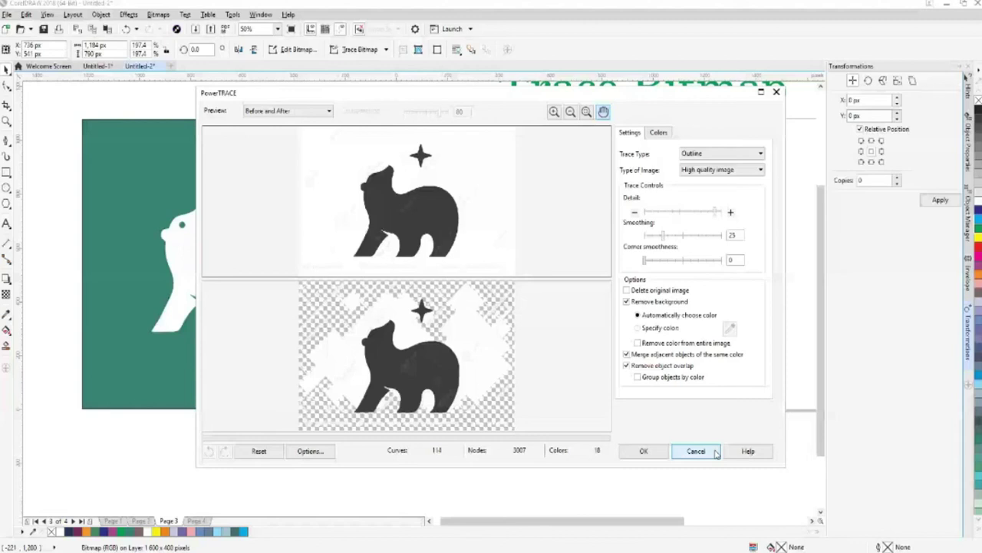
{"action": "left_click", "coordinate": [695, 452]}
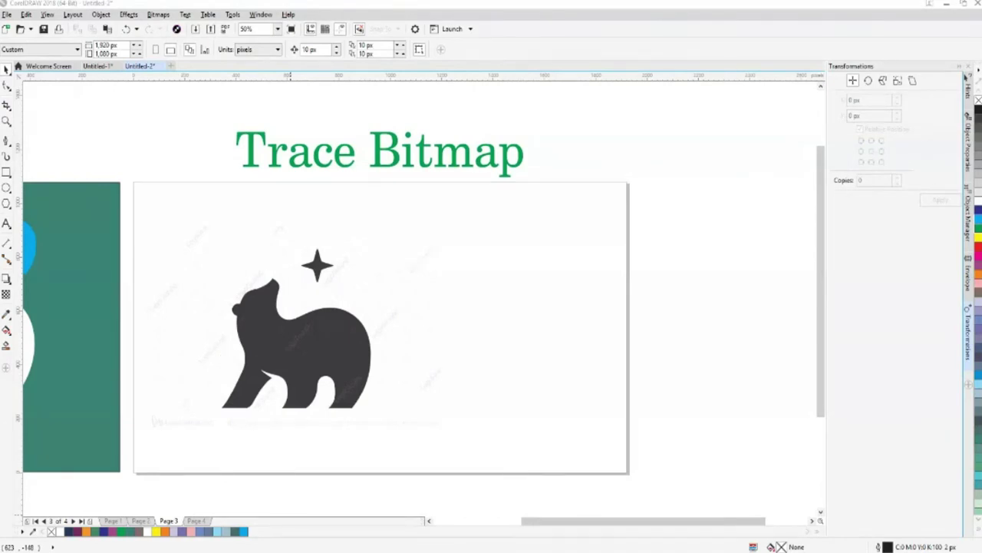
Move the original bear bitmap left to the page's left edge, centred at about X 344 px, Y 531 px.
{"action": "left_click_drag", "start_coordinate": [327, 372], "coordinate": [277, 372]}
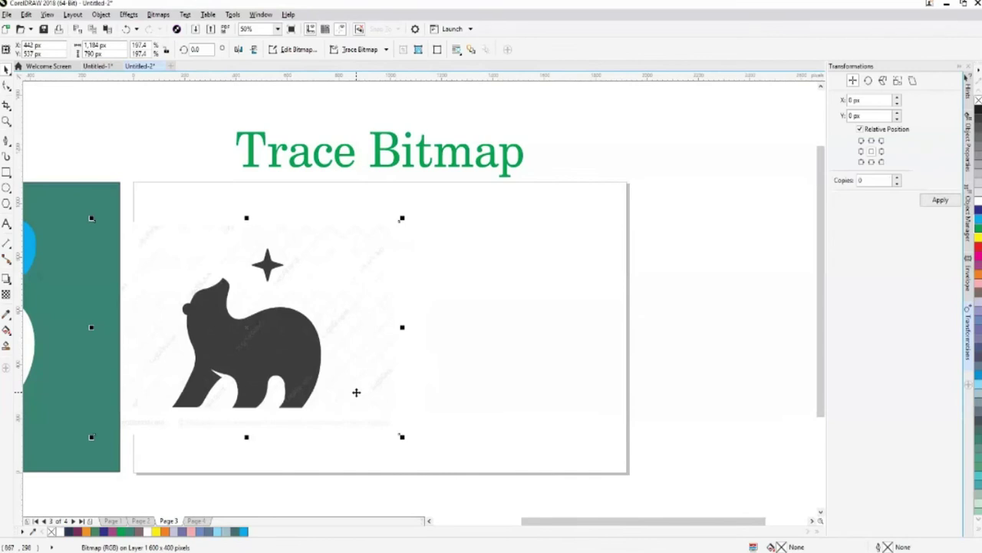
{"action": "left_click_drag", "start_coordinate": [344, 387], "coordinate": [232, 360]}
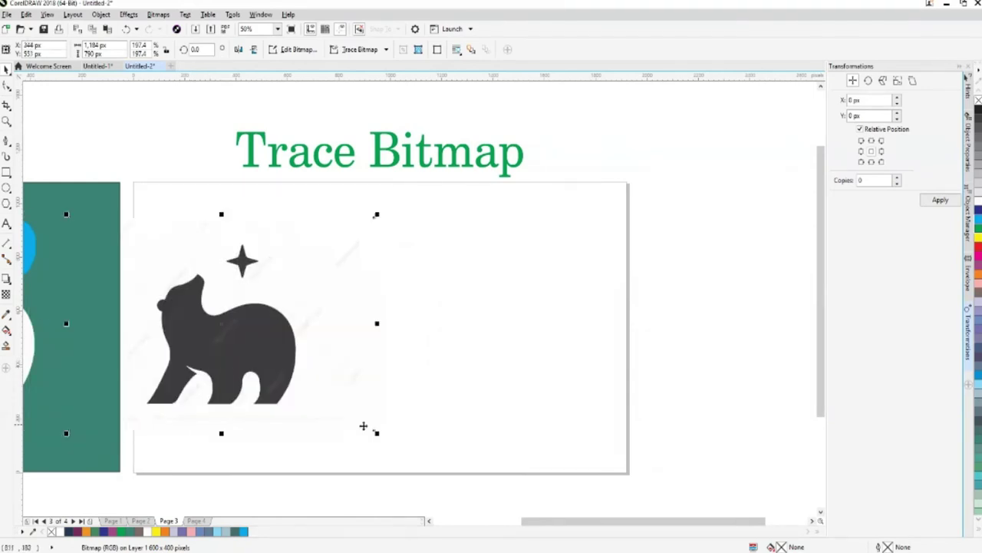
{"action": "left_click", "coordinate": [432, 448]}
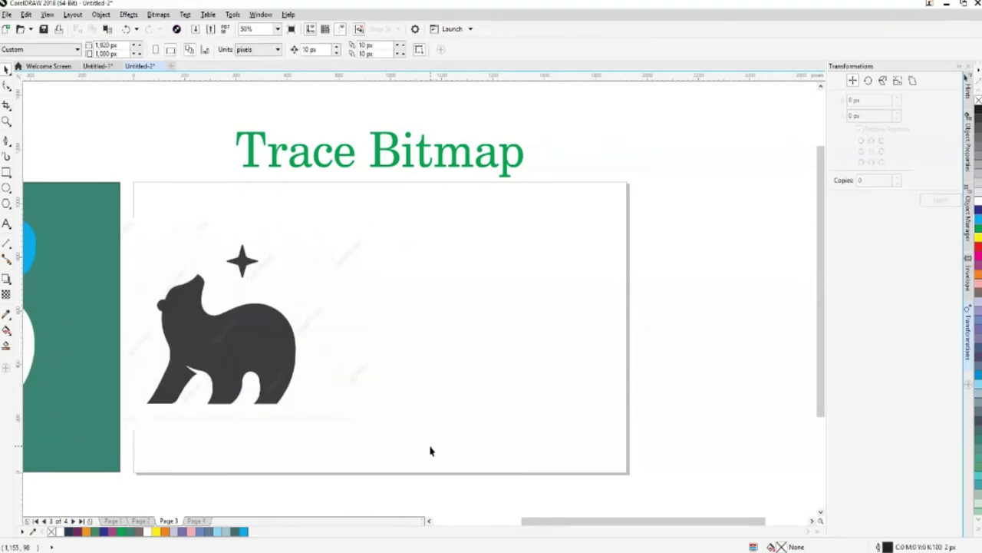
Place the gnome logo bitmap, about 1,049 by 700 px, beside the bear on the right half of the page.
{"action": "left_click_drag", "start_coordinate": [532, 374], "coordinate": [647, 454]}
{"action": "mouse_move", "coordinate": [488, 379]}
{"action": "left_mouse_down"}
{"action": "mouse_move", "coordinate": [443, 351]}
{"action": "mouse_move", "coordinate": [479, 370]}
{"action": "left_mouse_up"}
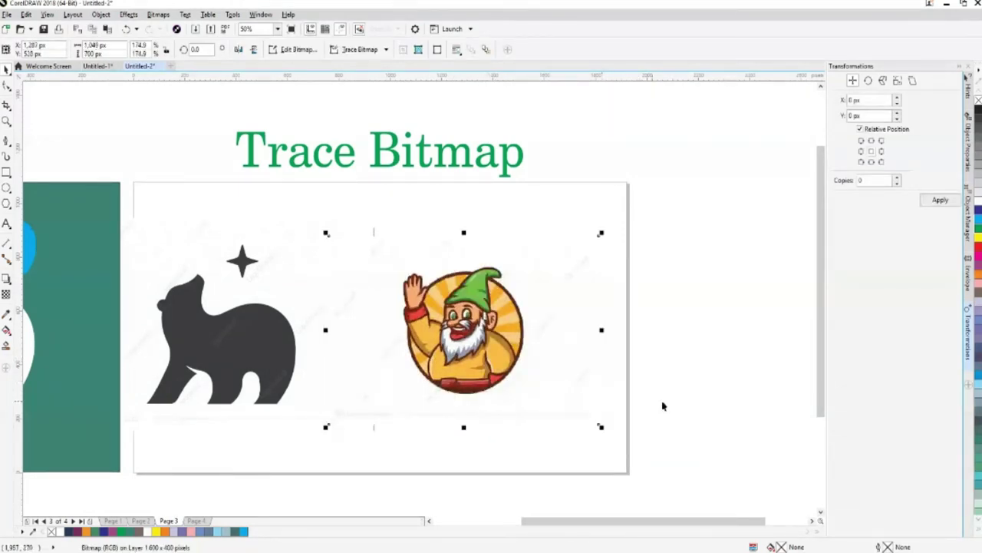
{"action": "left_click", "coordinate": [519, 453]}
Trace the gnome bitmap with the Outline Trace Logo preset, keeping the default PowerTRACE settings.
{"action": "left_click", "coordinate": [530, 345]}
{"action": "left_click", "coordinate": [387, 49]}
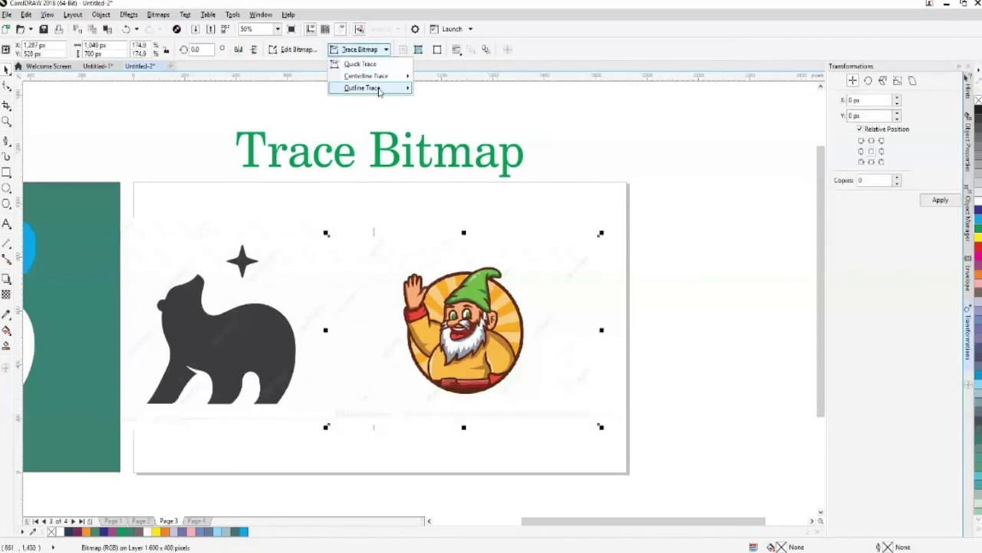
{"action": "mouse_move", "coordinate": [378, 89]}
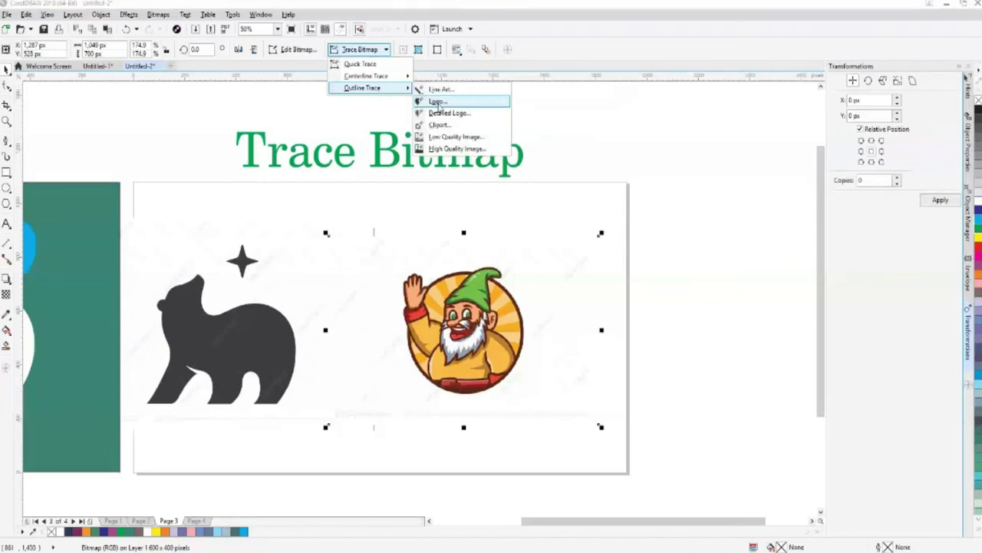
{"action": "left_click", "coordinate": [437, 102]}
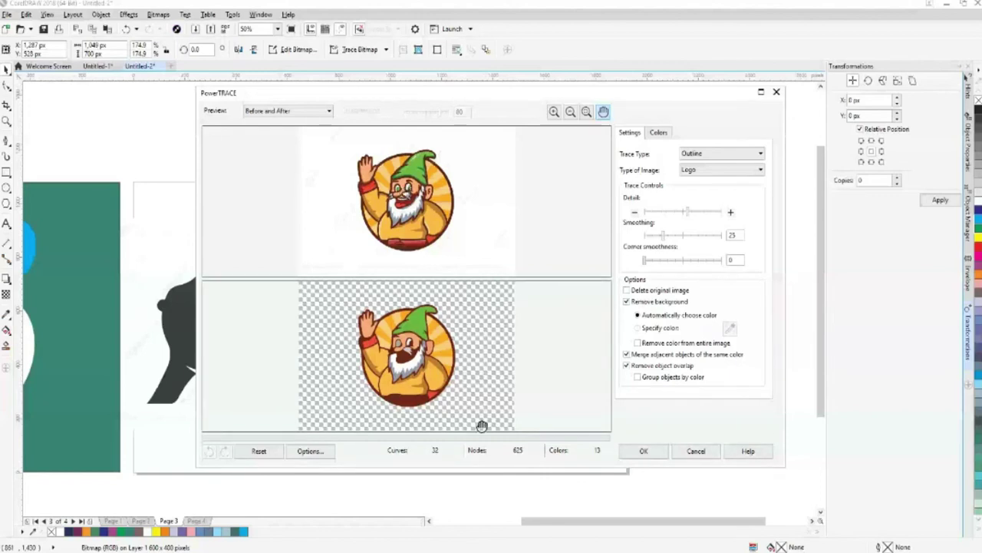
{"action": "left_click", "coordinate": [643, 451]}
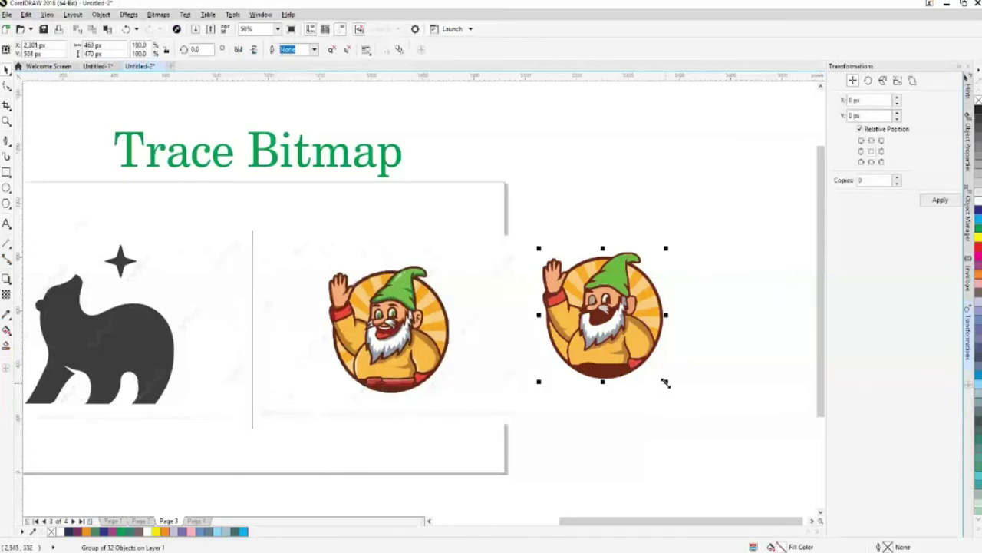
Enlarge the traced gnome group beside the page to about 1,005 by 1,007 px.
{"action": "left_click_drag", "start_coordinate": [665, 381], "coordinate": [713, 432]}
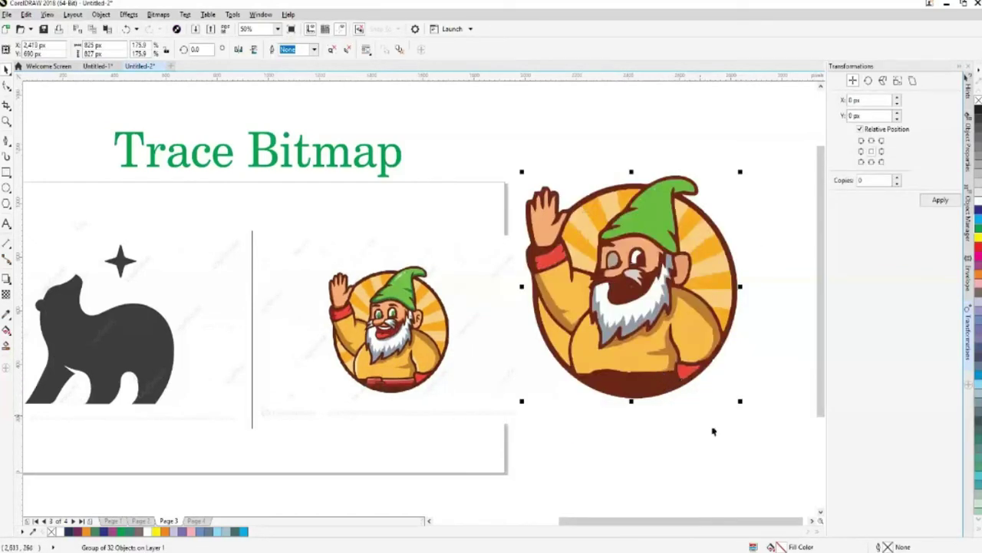
{"action": "left_click_drag", "start_coordinate": [741, 401], "coordinate": [788, 452]}
{"action": "left_click", "coordinate": [689, 390]}
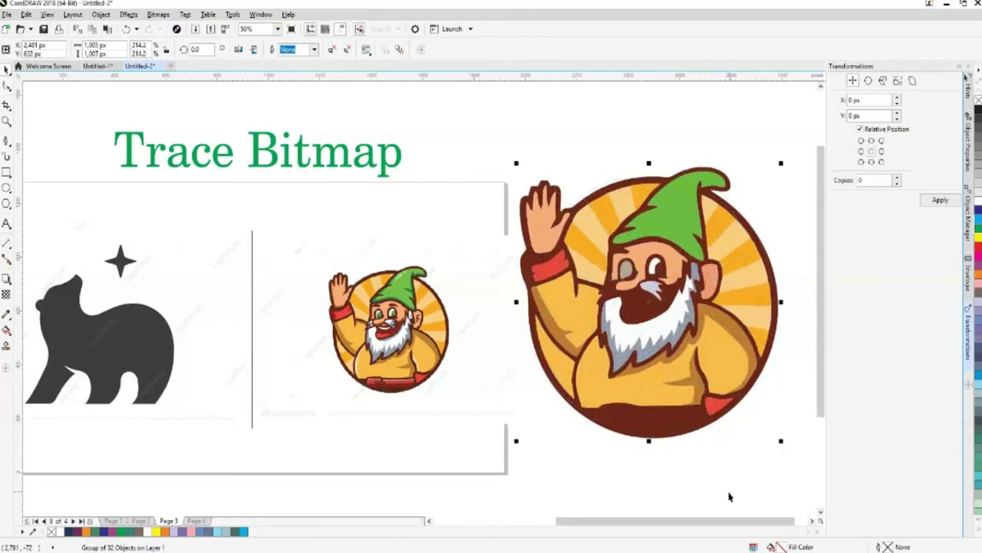
Enlarge the original gnome bitmap to about 1,461 by 974 px and position it just left of the traced gnome for comparison.
{"action": "left_click", "coordinate": [461, 396]}
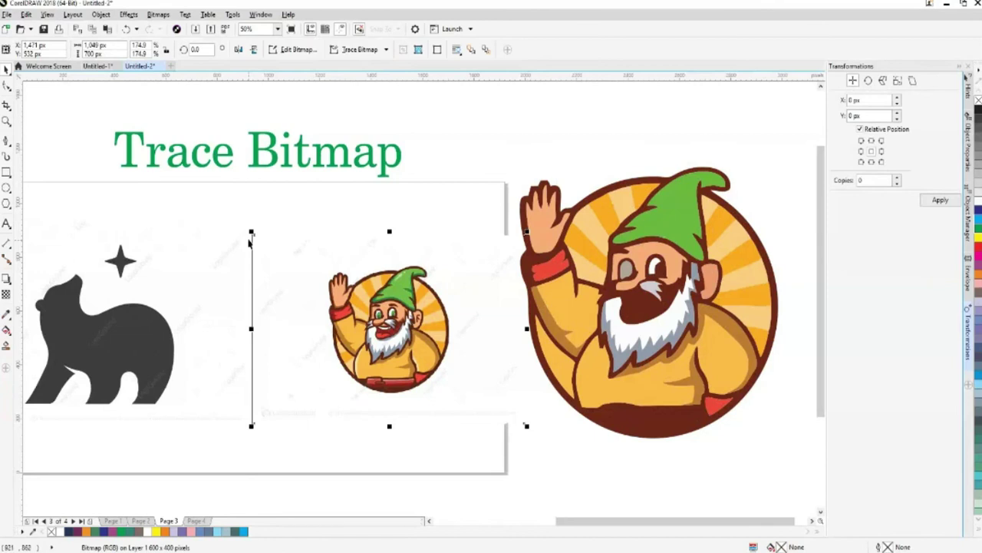
{"action": "left_click_drag", "start_coordinate": [251, 231], "coordinate": [146, 158]}
{"action": "left_click_drag", "start_coordinate": [369, 363], "coordinate": [368, 397]}
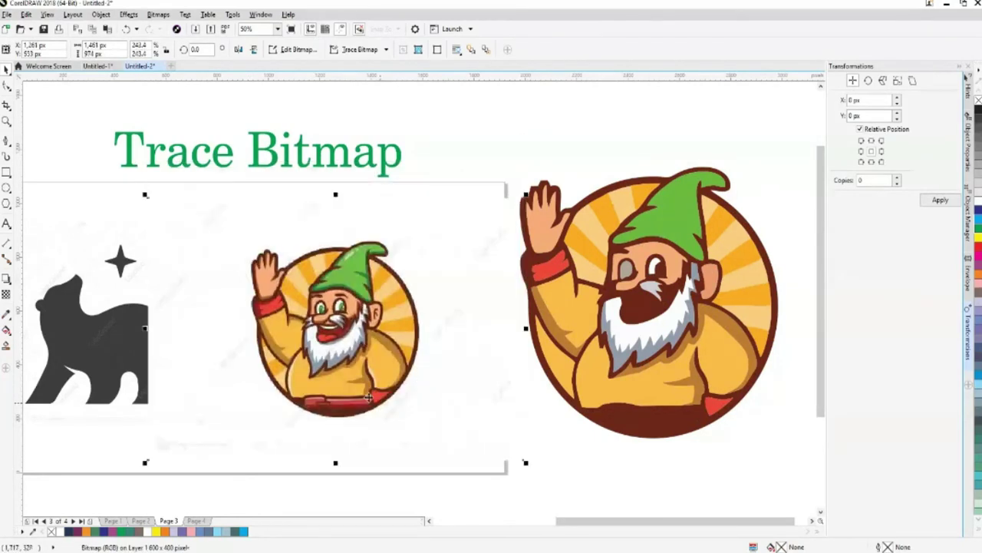
{"action": "left_click_drag", "start_coordinate": [367, 299], "coordinate": [372, 300]}
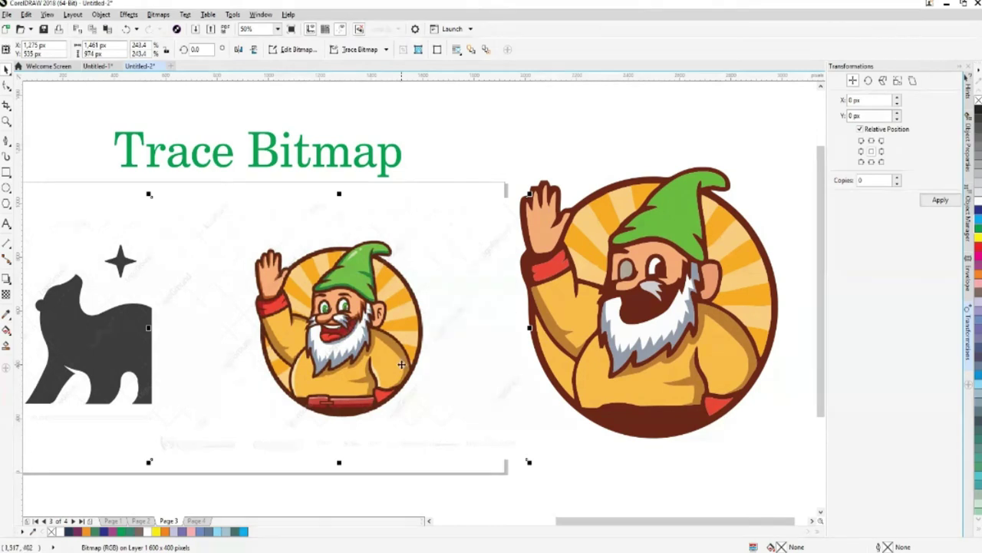
{"action": "left_click", "coordinate": [699, 386]}
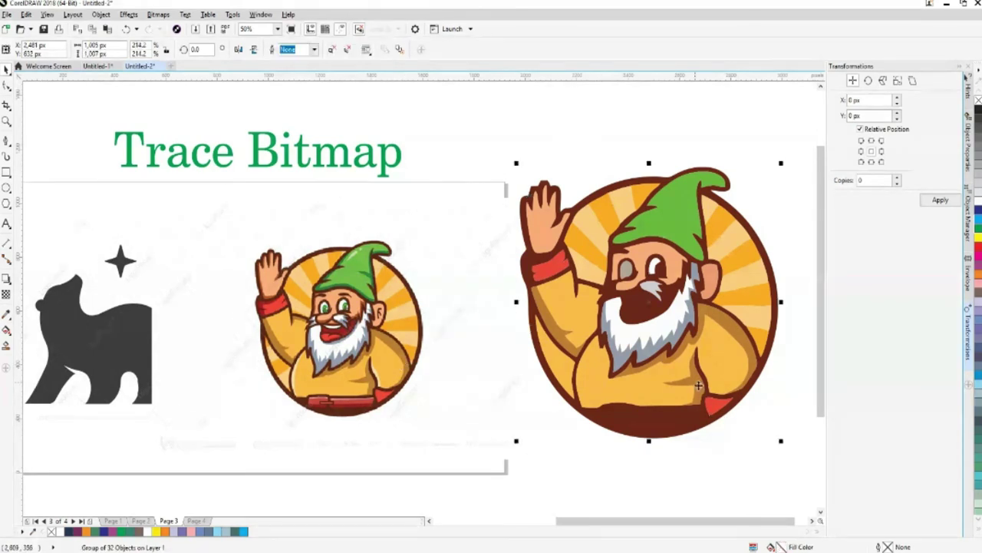
Enlarge the traced gnome group to about 1,387 by 1,390 px and shift it slightly downward.
{"action": "left_click_drag", "start_coordinate": [782, 444], "coordinate": [806, 491]}
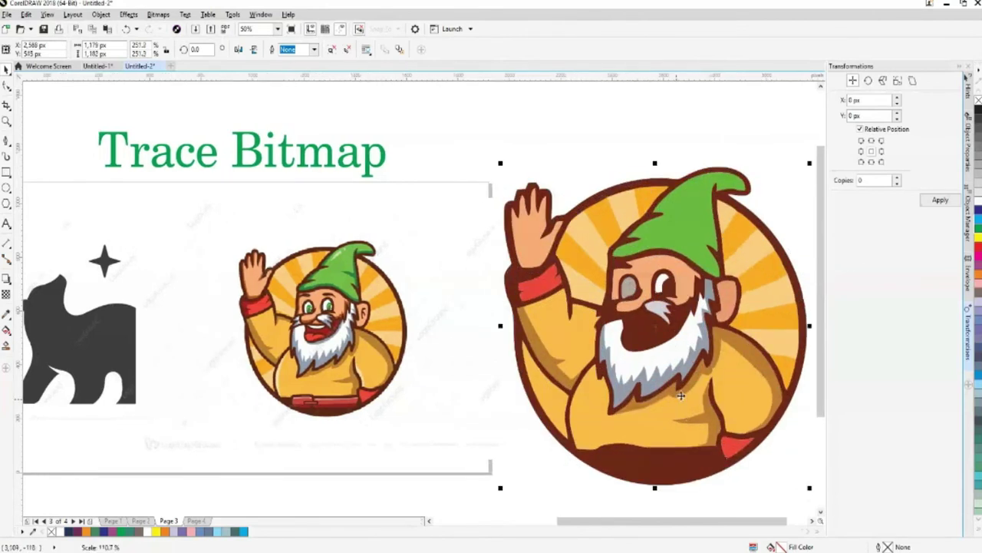
{"action": "left_click_drag", "start_coordinate": [810, 487], "coordinate": [765, 480]}
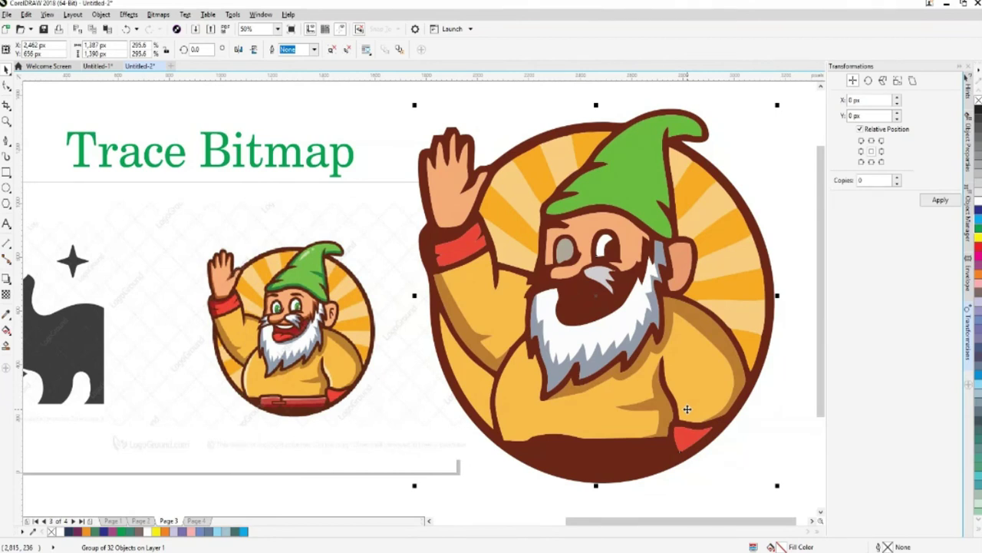
{"action": "left_click", "coordinate": [6, 142]}
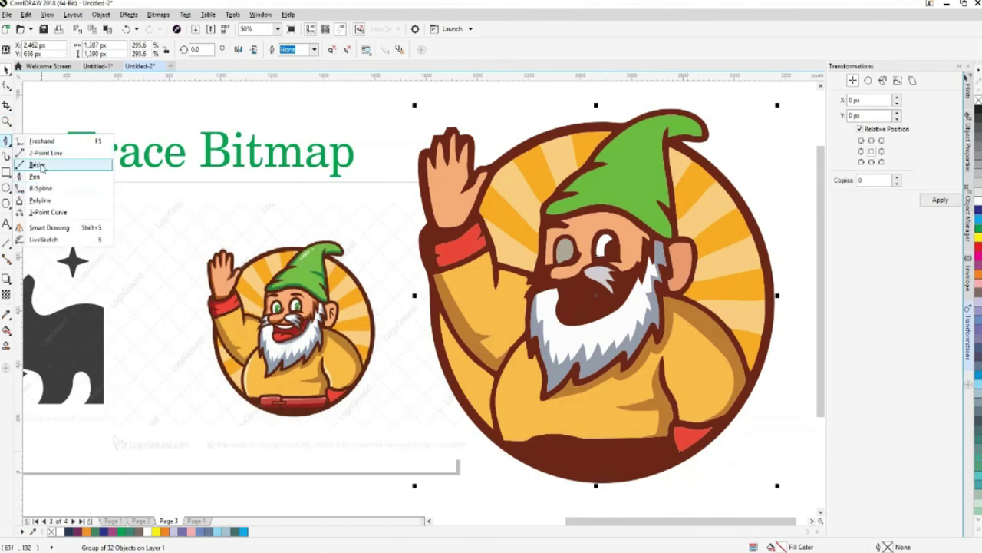
{"action": "left_click", "coordinate": [37, 165]}
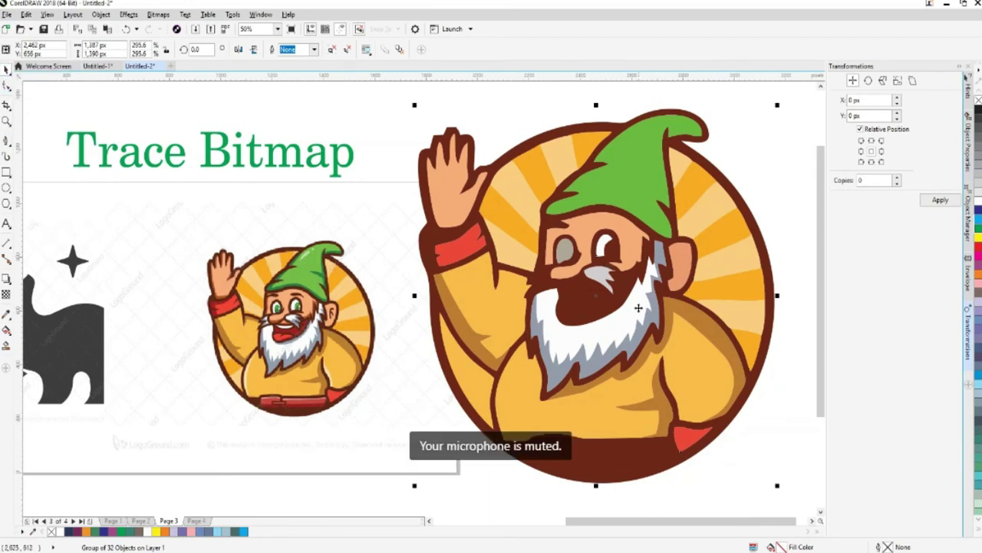
{"action": "left_click_drag", "start_coordinate": [638, 307], "coordinate": [640, 322]}
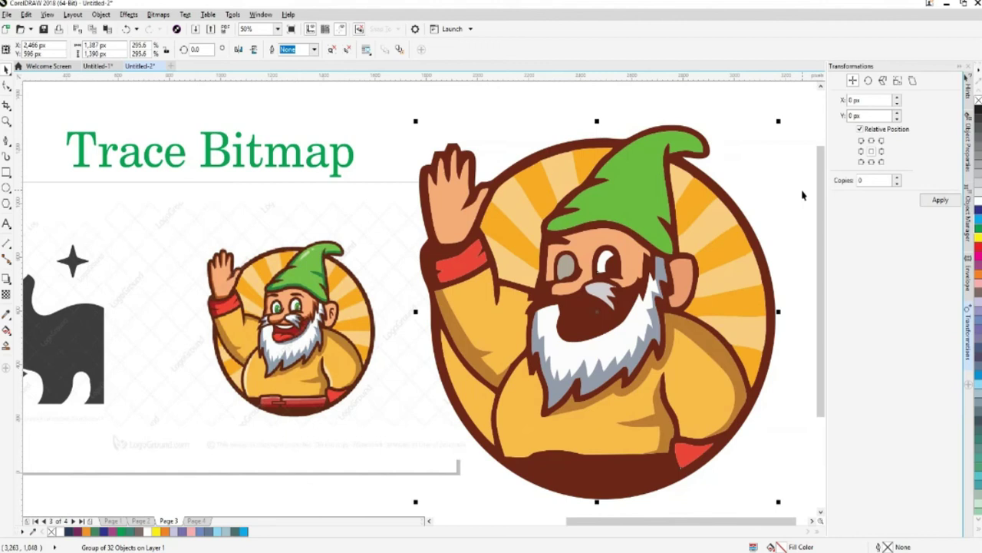
{"action": "left_click", "coordinate": [764, 197]}
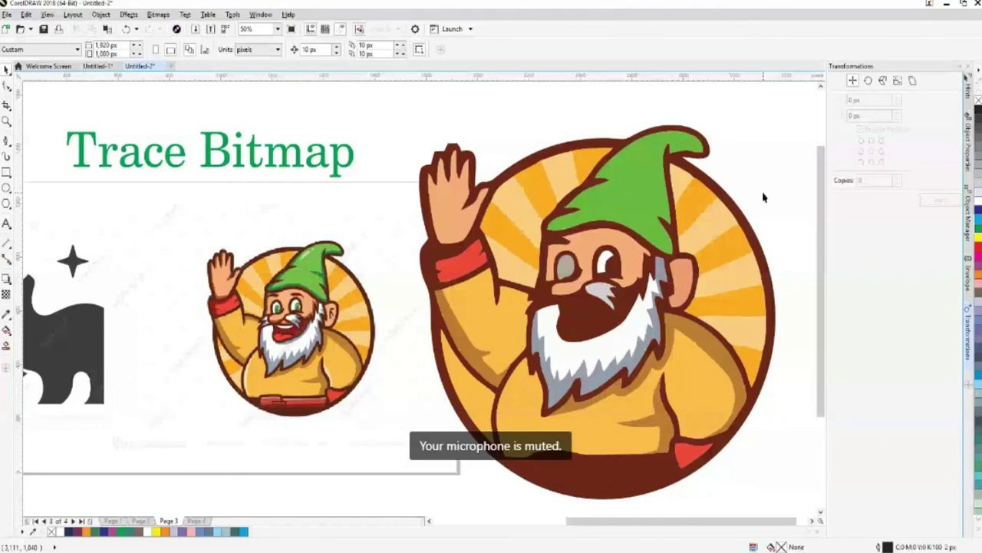
Undo the traced gnome's downward shift and its preceding position and size changes.
{"action": "key", "text": "ctrl+z"}
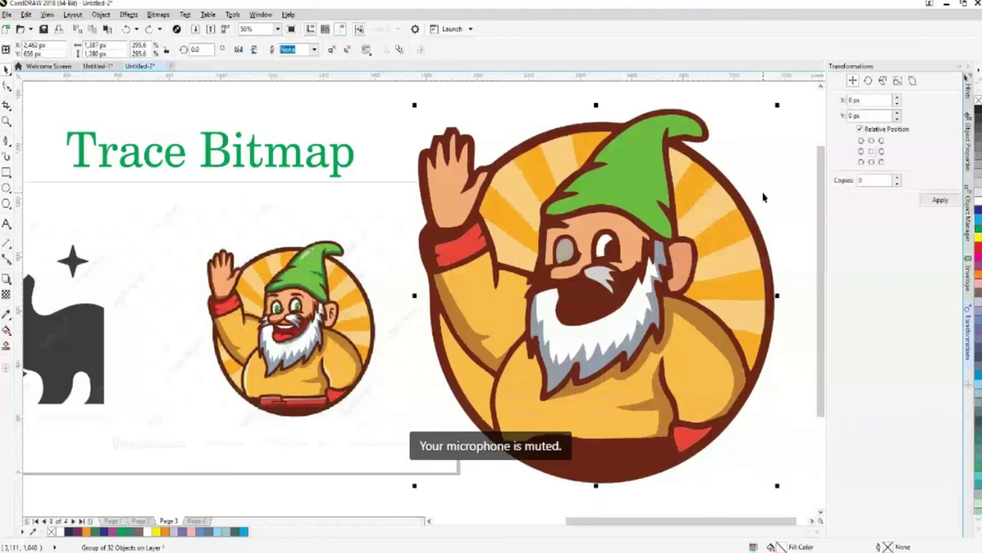
{"action": "key", "text": "ctrl+z"}
{"action": "key", "text": "ctrl+z"}
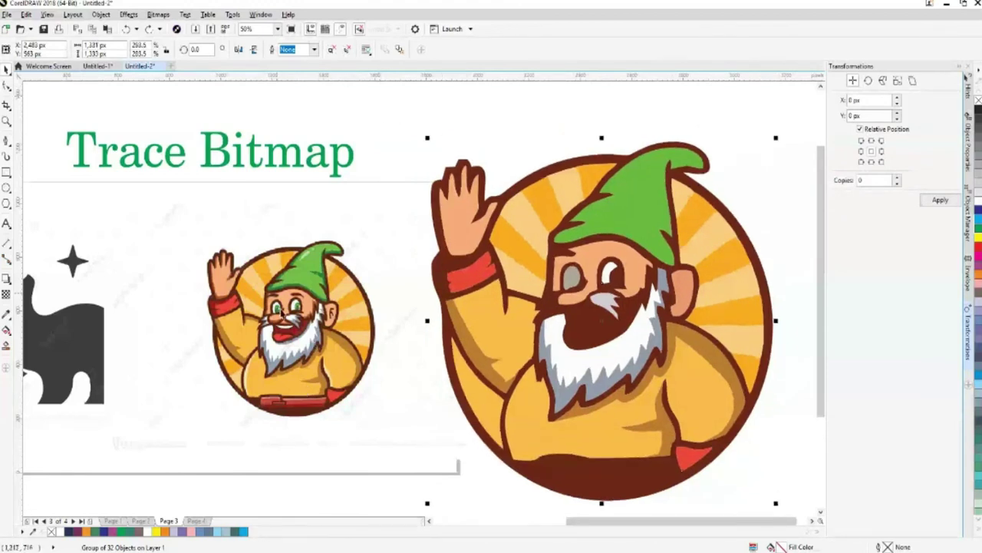
Select the original gnome bitmap and review the Quick, Centerline and Outline Trace commands available for it.
{"action": "left_click", "coordinate": [324, 338]}
{"action": "left_click", "coordinate": [383, 49]}
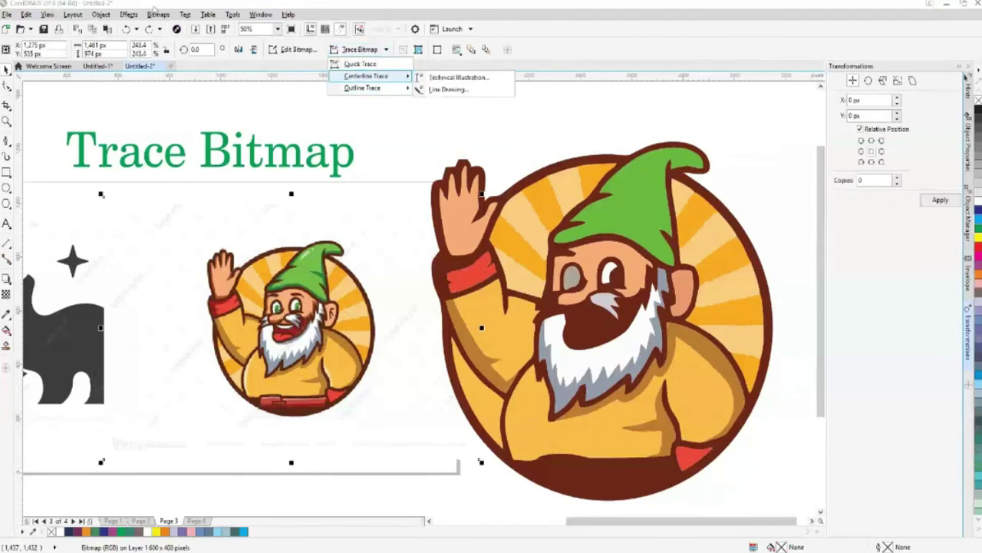
{"action": "left_click", "coordinate": [160, 15]}
{"action": "mouse_move", "coordinate": [190, 300]}
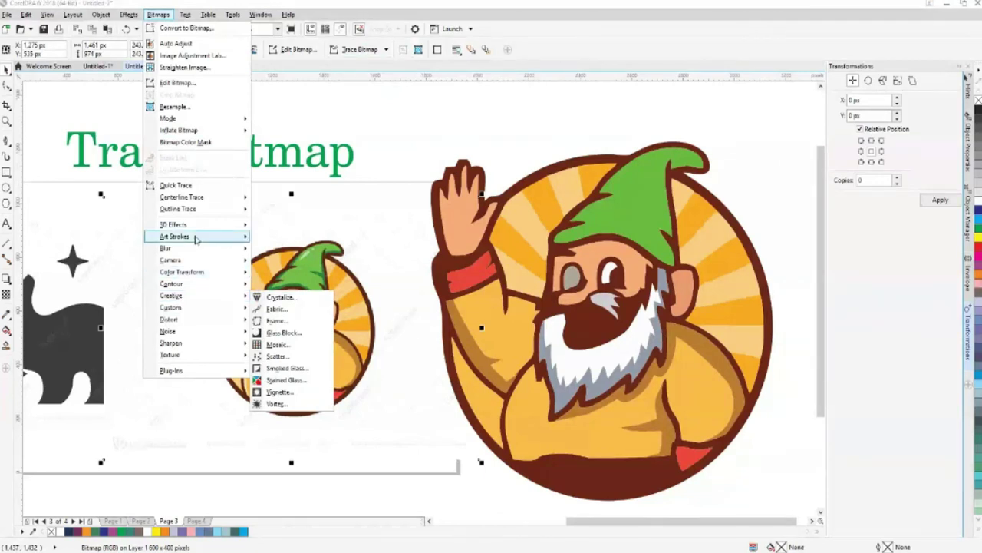
{"action": "mouse_move", "coordinate": [202, 226]}
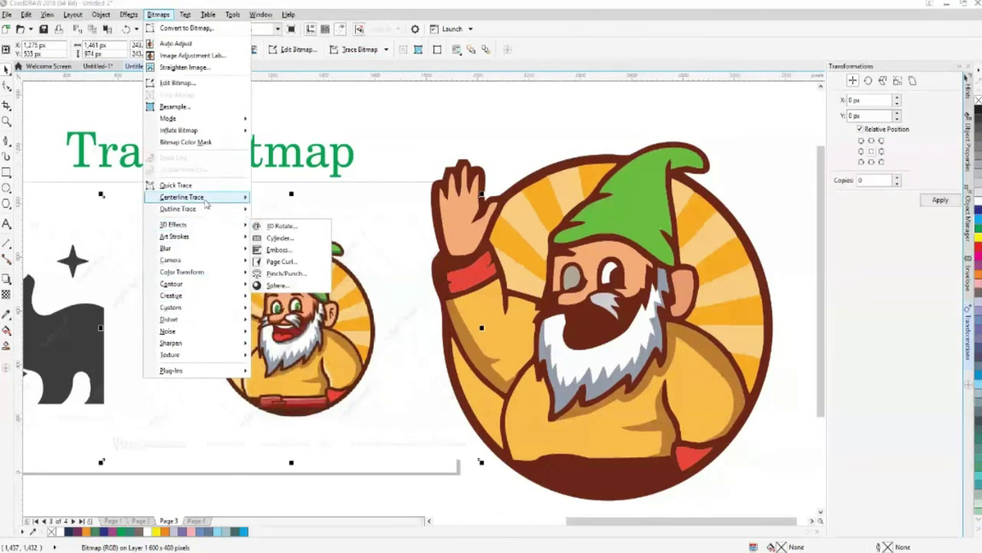
{"action": "mouse_move", "coordinate": [206, 202]}
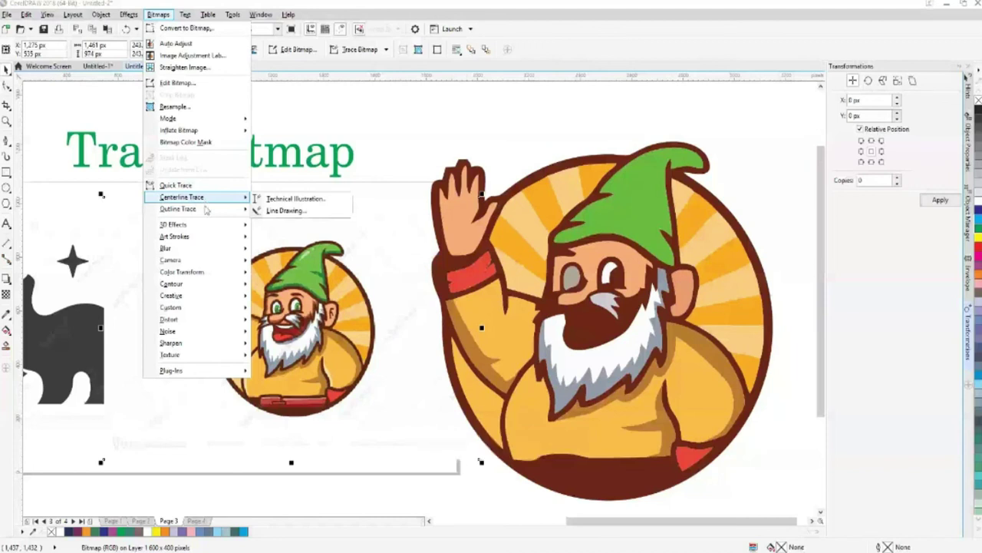
Delete the original gnome bitmap and the dark bear bitmap from the page.
{"action": "left_click", "coordinate": [355, 397]}
{"action": "left_click_drag", "start_coordinate": [355, 398], "coordinate": [335, 405]}
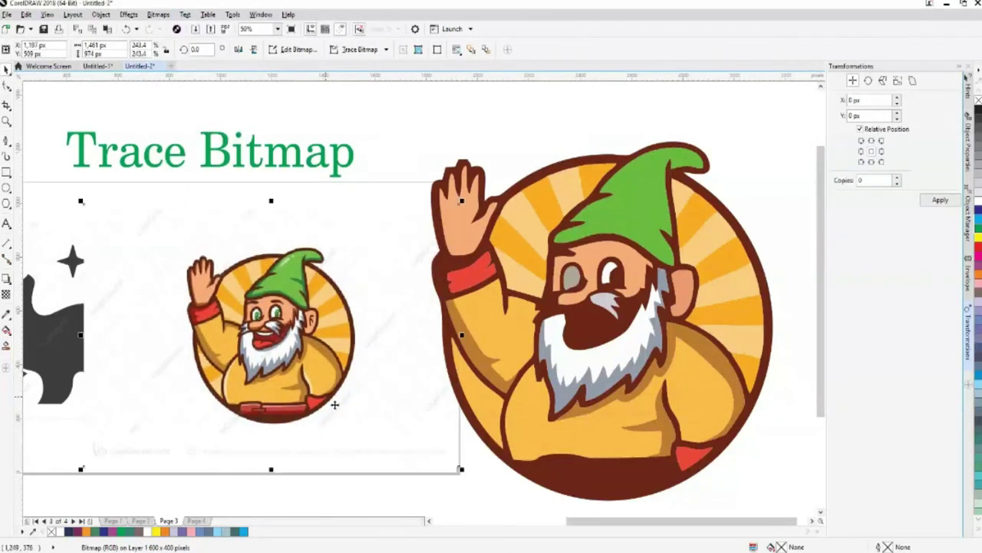
{"action": "key", "text": "Delete"}
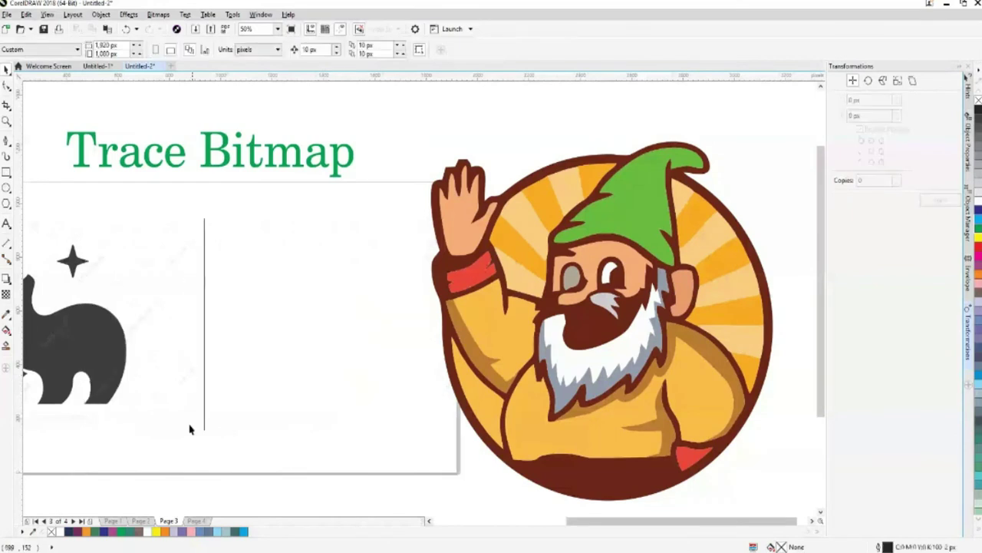
{"action": "left_click", "coordinate": [166, 377]}
{"action": "key", "text": "Delete"}
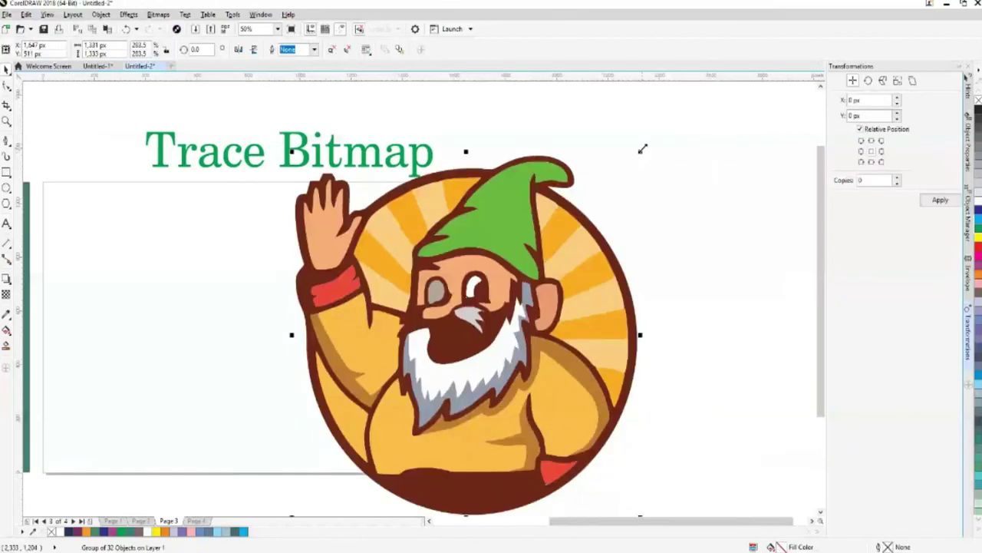
Shrink the traced gnome group to about 527 by 528 px and place it on the page's right half.
{"action": "left_click_drag", "start_coordinate": [643, 146], "coordinate": [434, 369]}
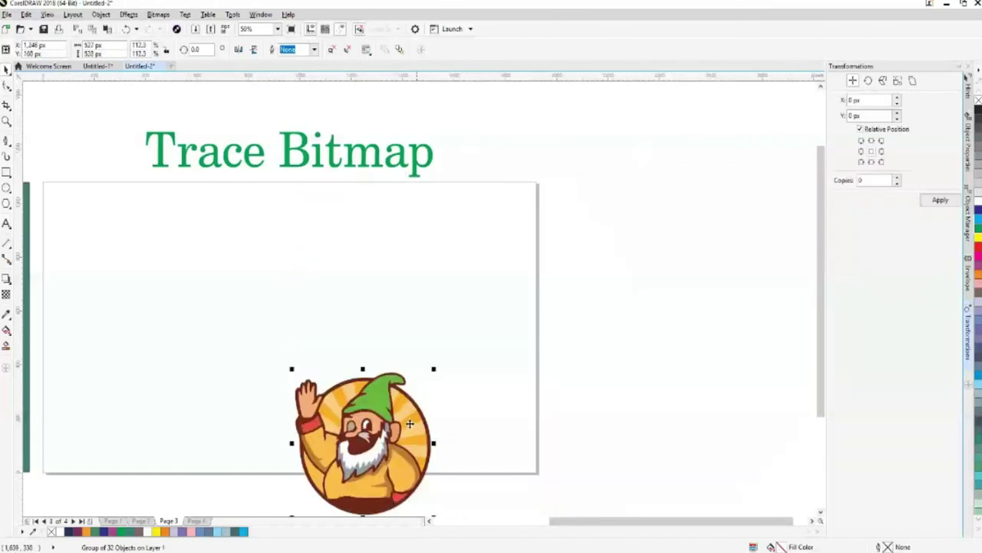
{"action": "left_click_drag", "start_coordinate": [410, 424], "coordinate": [436, 290]}
{"action": "left_click", "coordinate": [430, 520]}
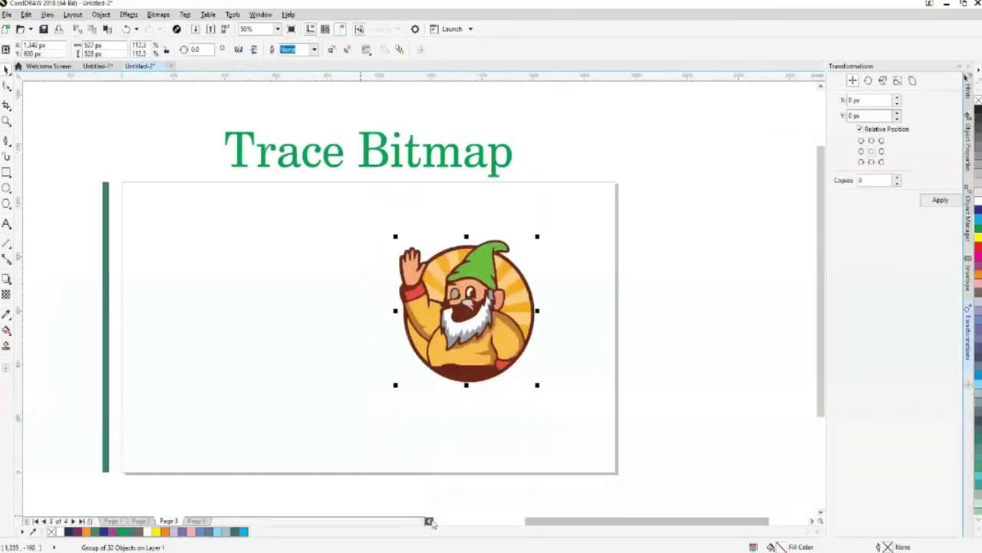
{"action": "key", "text": "Escape"}
Move the blue traced bear onto the page's left half and remove the green rectangle beside the page.
{"action": "left_click", "coordinate": [429, 520]}
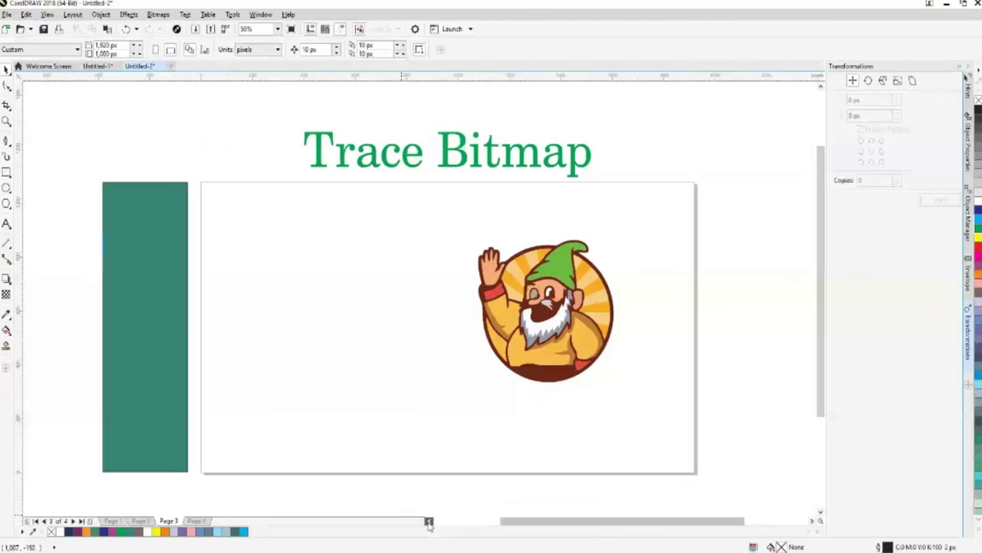
{"action": "left_click", "coordinate": [429, 522]}
{"action": "left_click_drag", "start_coordinate": [222, 386], "coordinate": [296, 377]}
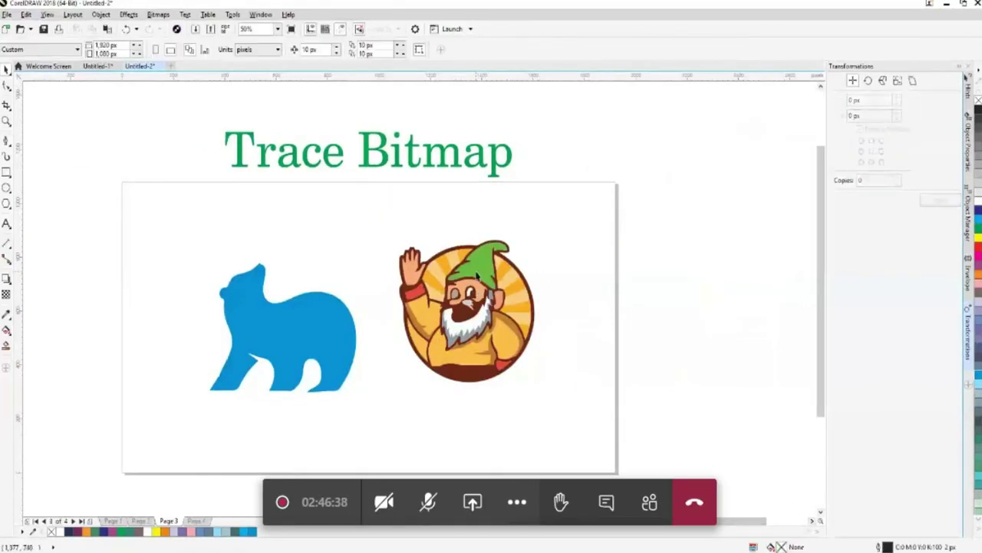
Ungroup all objects of the traced gnome.
{"action": "left_click", "coordinate": [535, 301]}
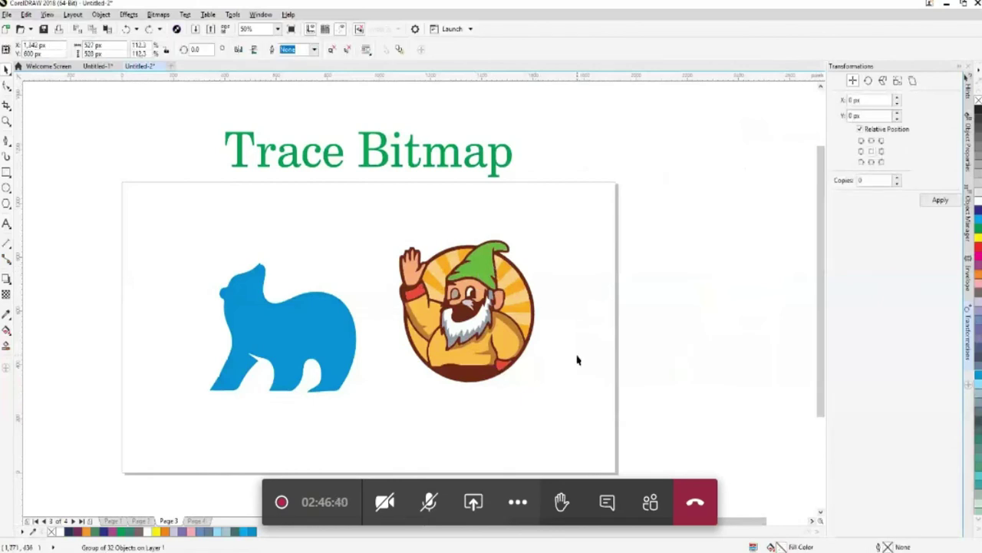
{"action": "left_click", "coordinate": [487, 423]}
{"action": "left_click", "coordinate": [486, 289]}
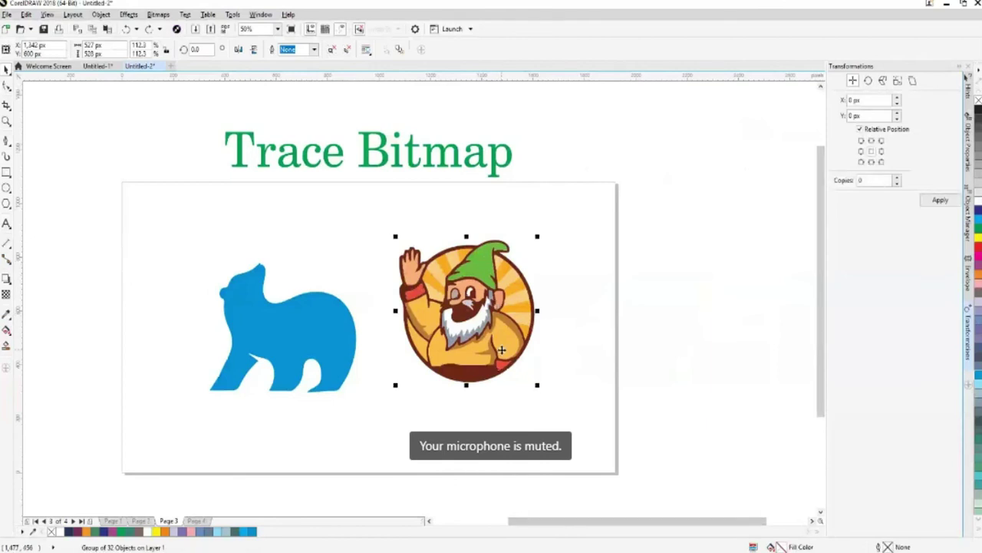
{"action": "right_click", "coordinate": [478, 274]}
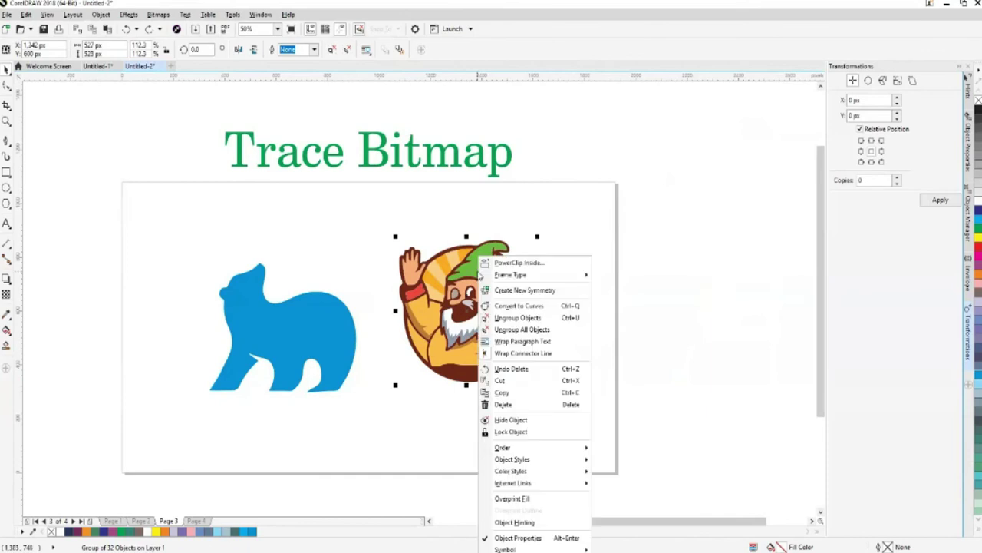
{"action": "left_click", "coordinate": [521, 330]}
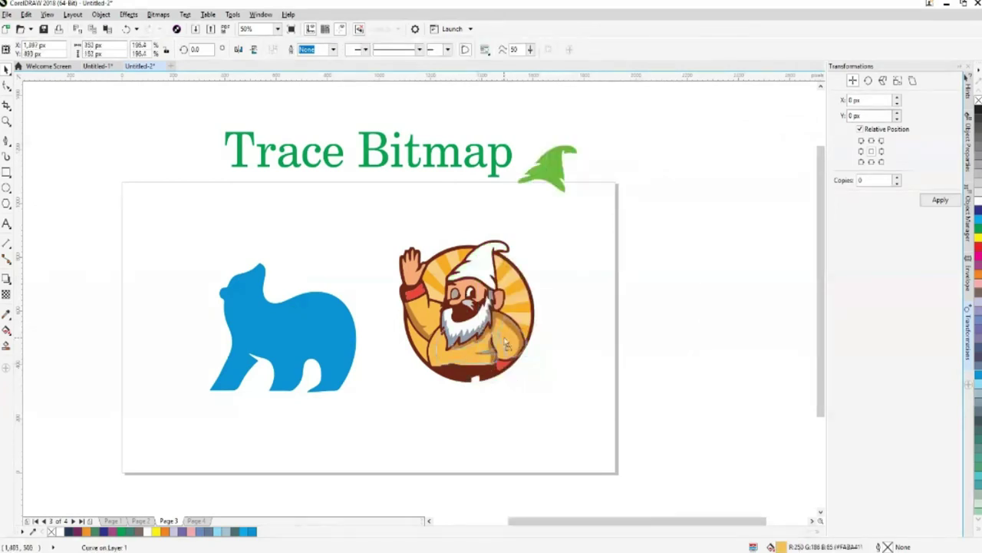
Pull the gnome's sleeve, sun rays, hand, face and brown outline apart as separate curves.
{"action": "left_click_drag", "start_coordinate": [424, 313], "coordinate": [341, 267]}
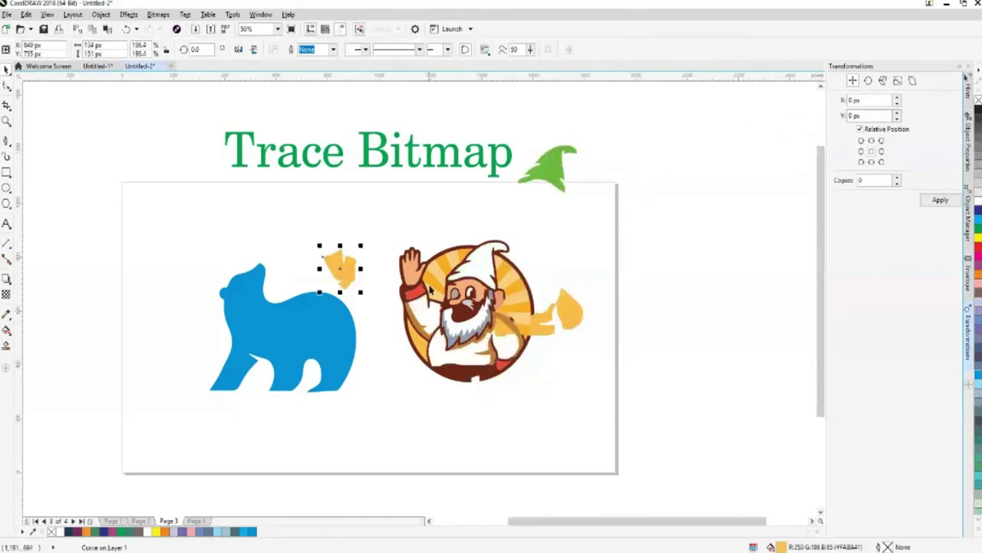
{"action": "left_click_drag", "start_coordinate": [449, 287], "coordinate": [404, 230]}
{"action": "left_click_drag", "start_coordinate": [410, 264], "coordinate": [363, 234]}
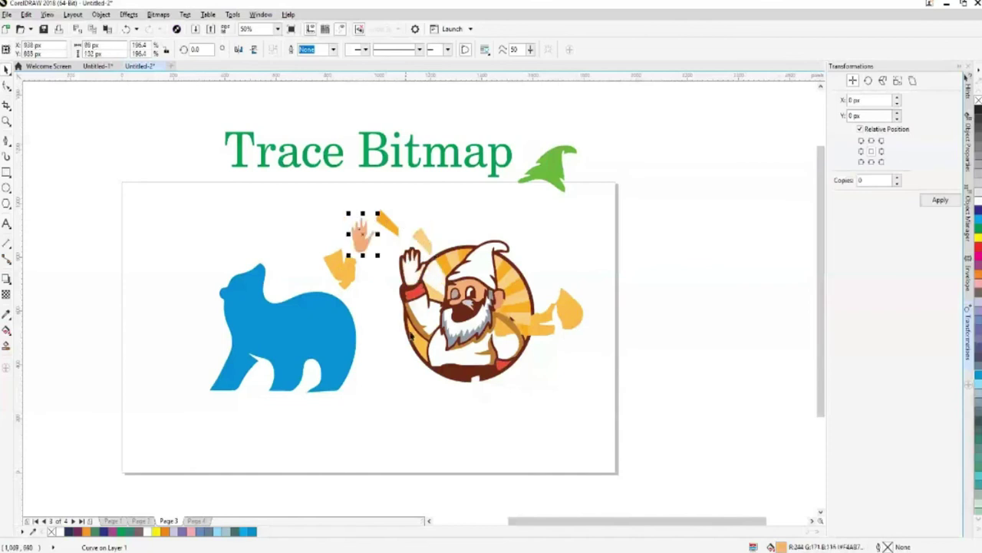
{"action": "left_click_drag", "start_coordinate": [417, 337], "coordinate": [407, 379]}
{"action": "left_click_drag", "start_coordinate": [478, 300], "coordinate": [492, 254]}
{"action": "mouse_move", "coordinate": [465, 323]}
{"action": "left_mouse_down"}
{"action": "mouse_move", "coordinate": [480, 430]}
{"action": "mouse_move", "coordinate": [493, 415]}
{"action": "left_mouse_up"}
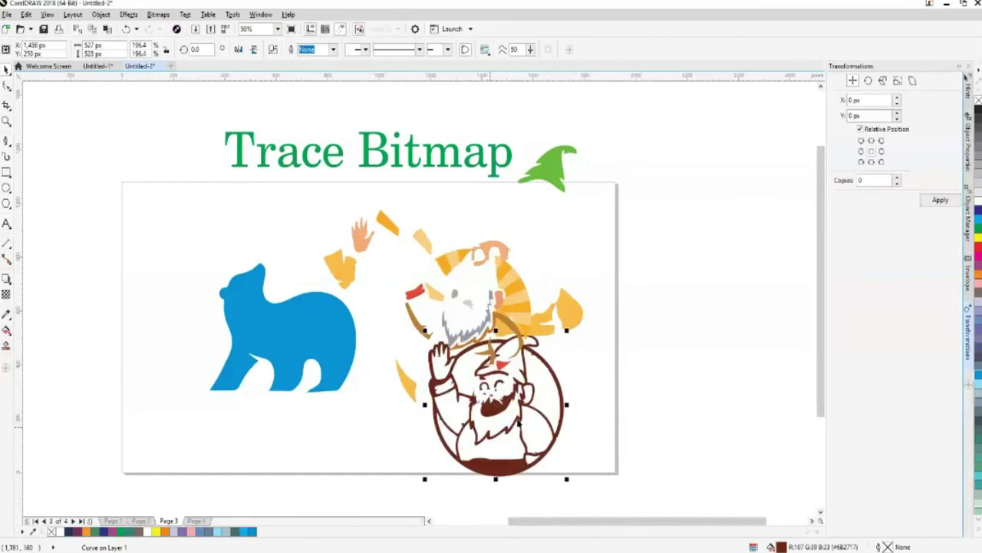
Undo all the moves of the gnome's separate pieces, including the hat.
{"action": "key", "text": "ctrl+z"}
{"action": "key", "text": "ctrl+z"}
{"action": "key", "text": "ctrl+z"}
{"action": "key", "text": "ctrl+z"}
{"action": "key", "text": "ctrl+z"}
{"action": "key", "text": "ctrl+z"}
{"action": "key", "text": "ctrl+z"}
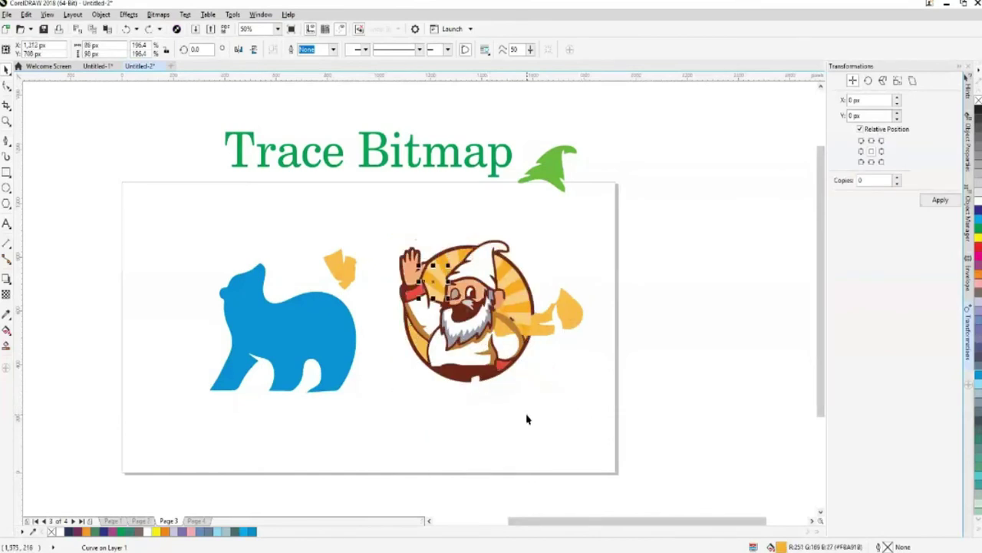
{"action": "left_click", "coordinate": [548, 225]}
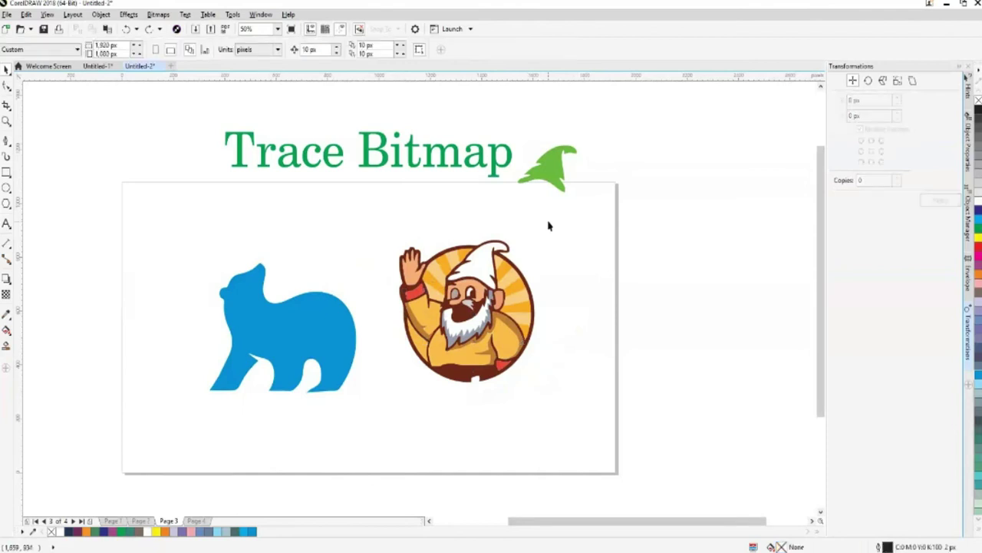
{"action": "key", "text": "ctrl+z"}
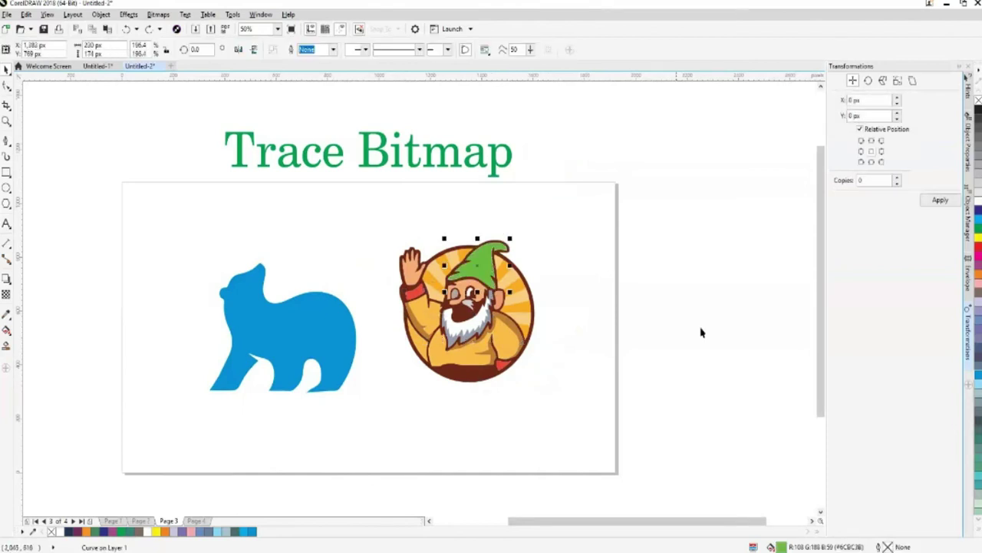
Fill the gnome's hat with red and the body of its coat with blue.
{"action": "key", "text": "ctrl+z"}
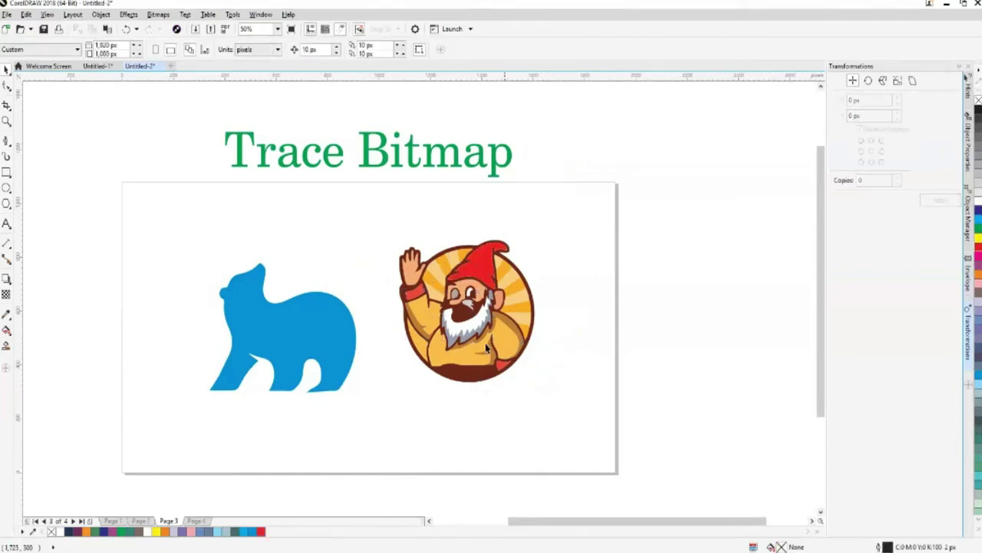
{"action": "left_click", "coordinate": [487, 348]}
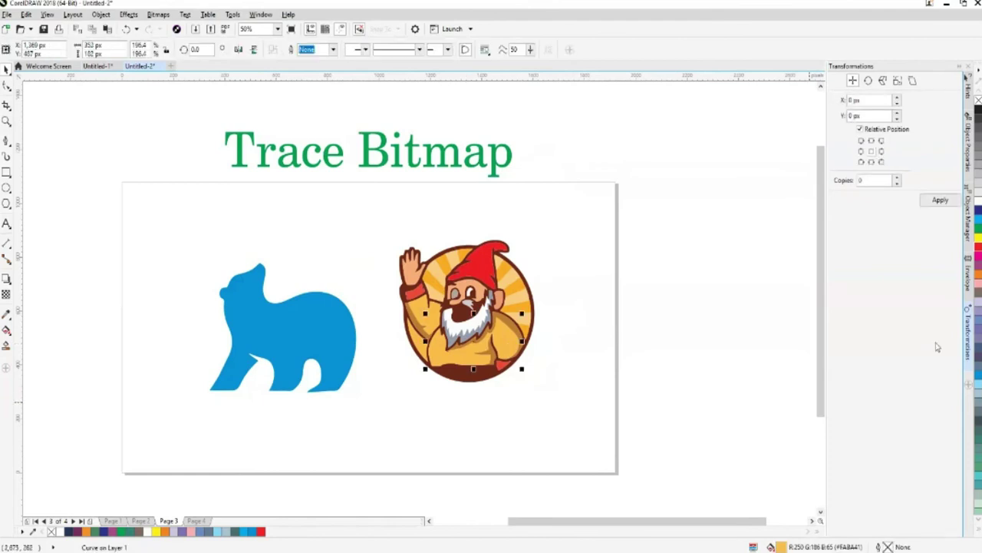
{"action": "left_click", "coordinate": [979, 378]}
{"action": "left_click", "coordinate": [529, 427]}
Try a dark green fill on the gnome's raised sleeve.
{"action": "left_click", "coordinate": [430, 322]}
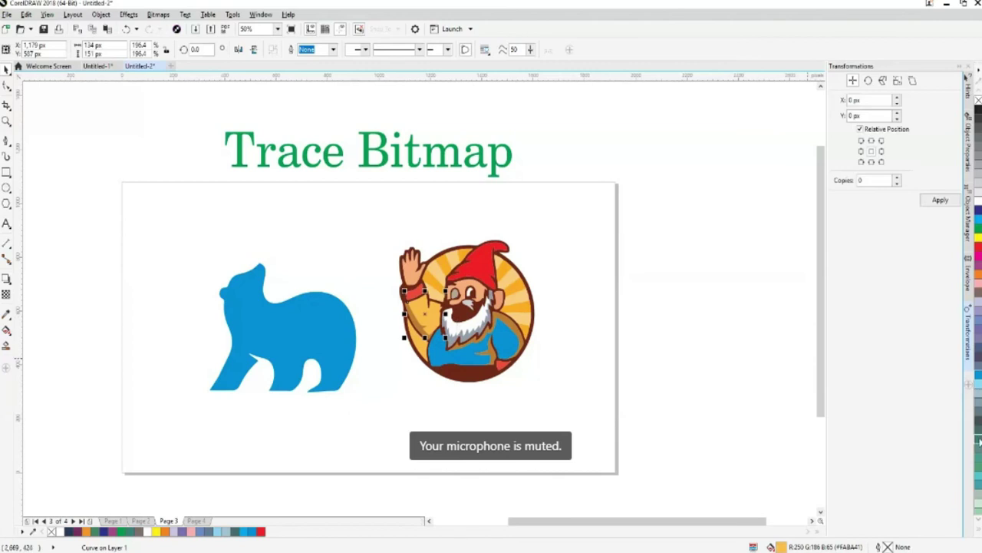
{"action": "left_click", "coordinate": [980, 442]}
{"action": "left_click", "coordinate": [452, 403]}
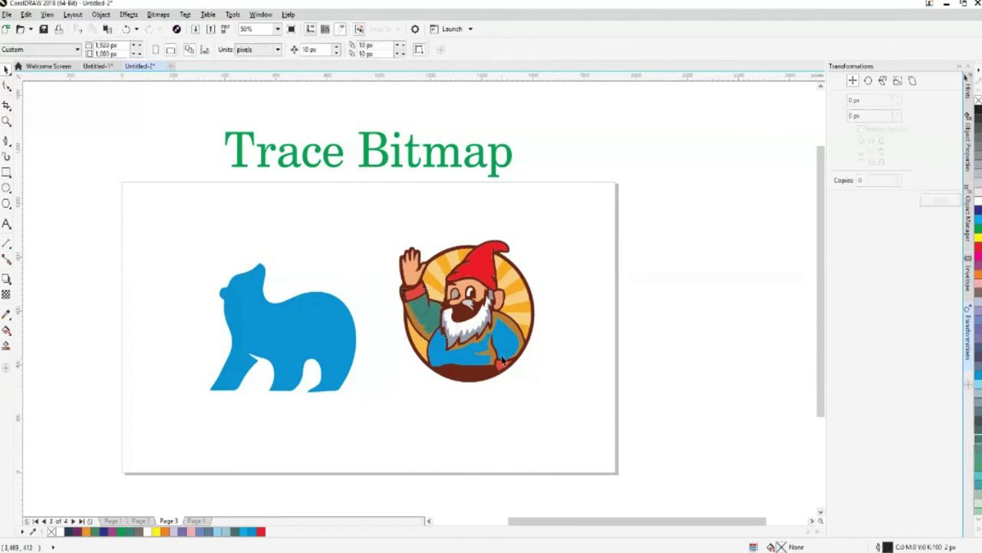
Fill the gnome's raised sleeve with the same blue as the coat.
{"action": "left_click", "coordinate": [422, 322]}
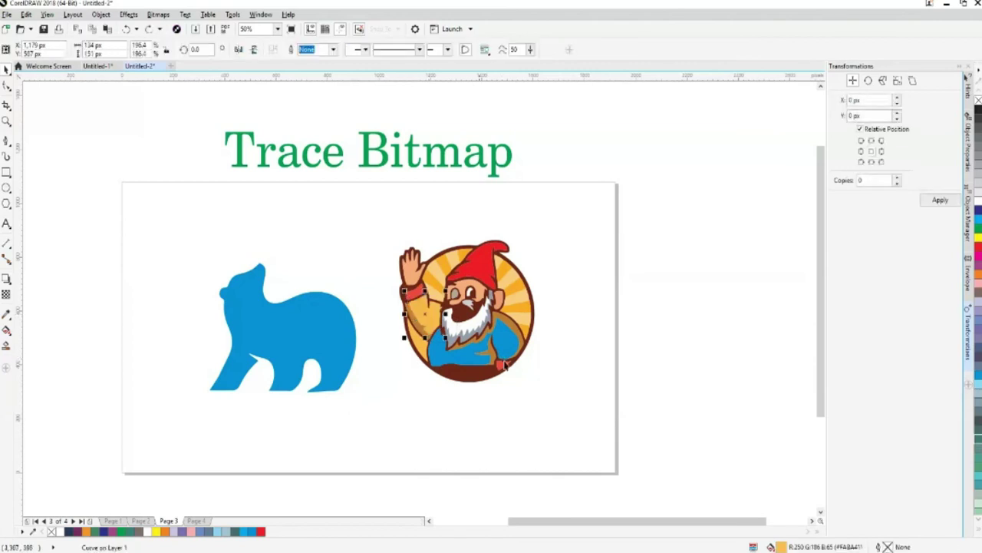
{"action": "left_click", "coordinate": [979, 374]}
{"action": "left_click", "coordinate": [512, 454]}
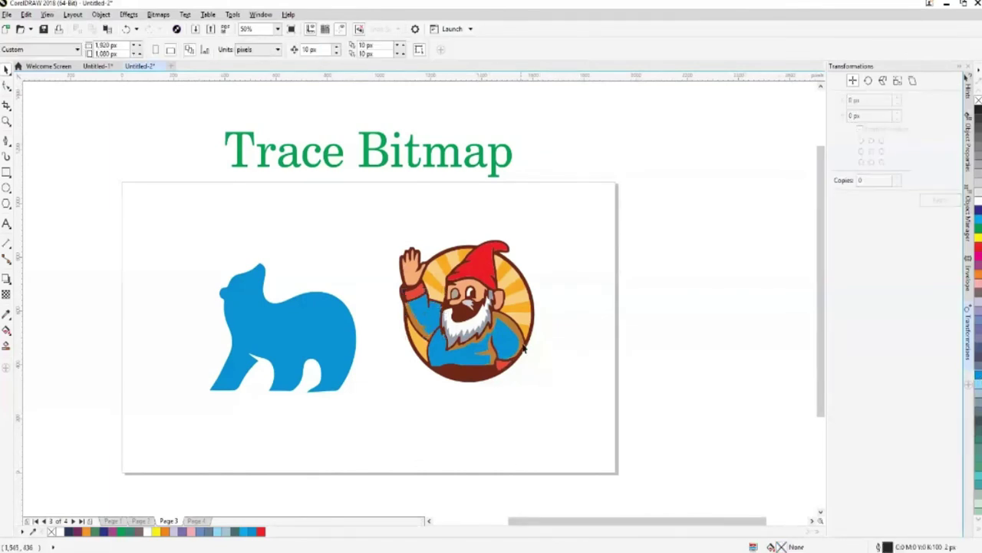
Fill the golden rays behind the gnome's ear and shoulder with light pink.
{"action": "left_click", "coordinate": [520, 290]}
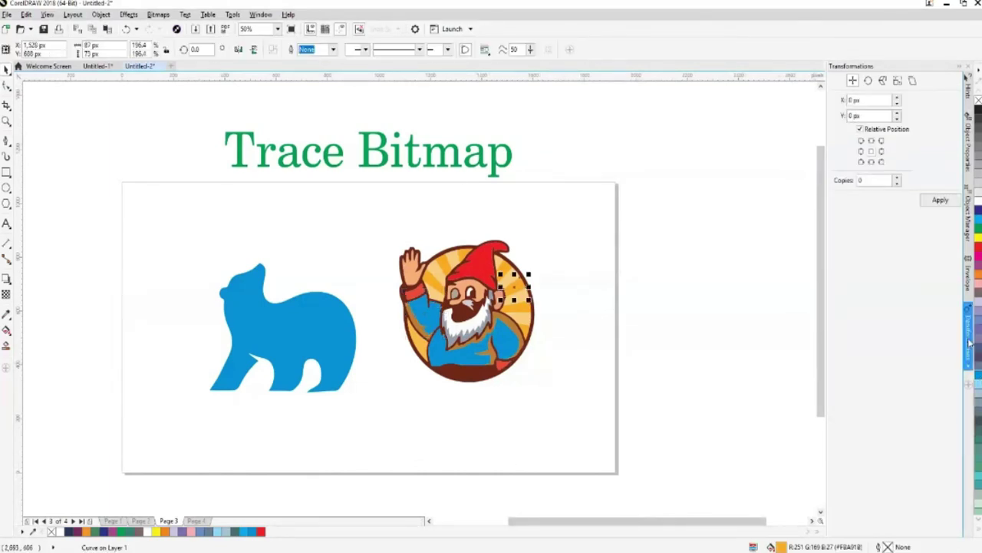
{"action": "left_click", "coordinate": [979, 284]}
{"action": "left_click", "coordinate": [530, 313]}
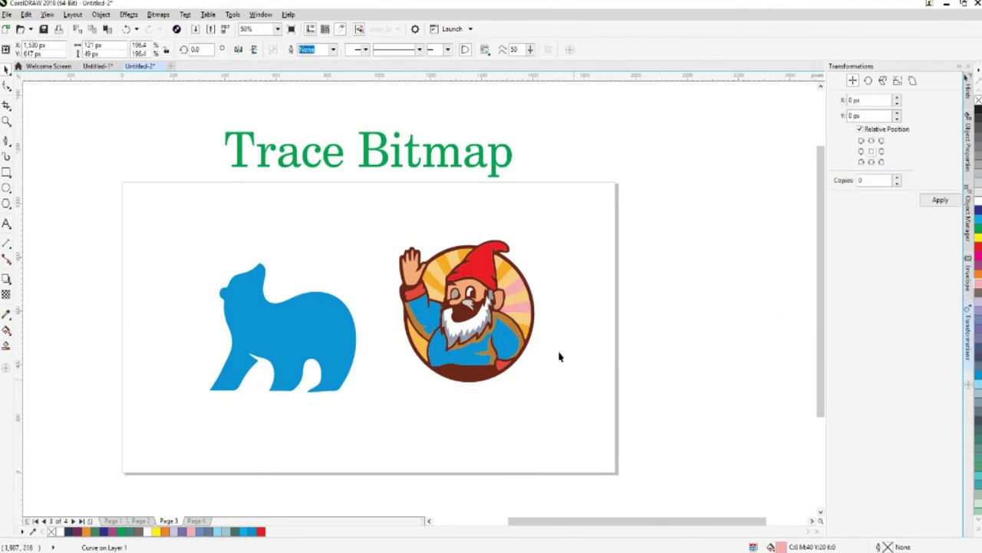
{"action": "left_click", "coordinate": [539, 280]}
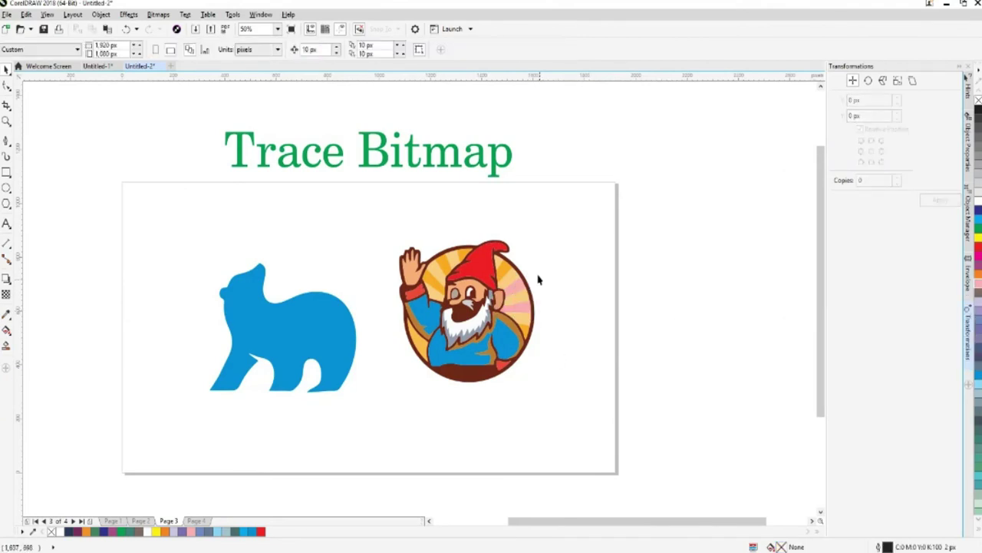
Fill the darker rays on the raised-arm side with orange and the pale yellow rays on the ear side with light grey.
{"action": "left_click", "coordinate": [532, 334]}
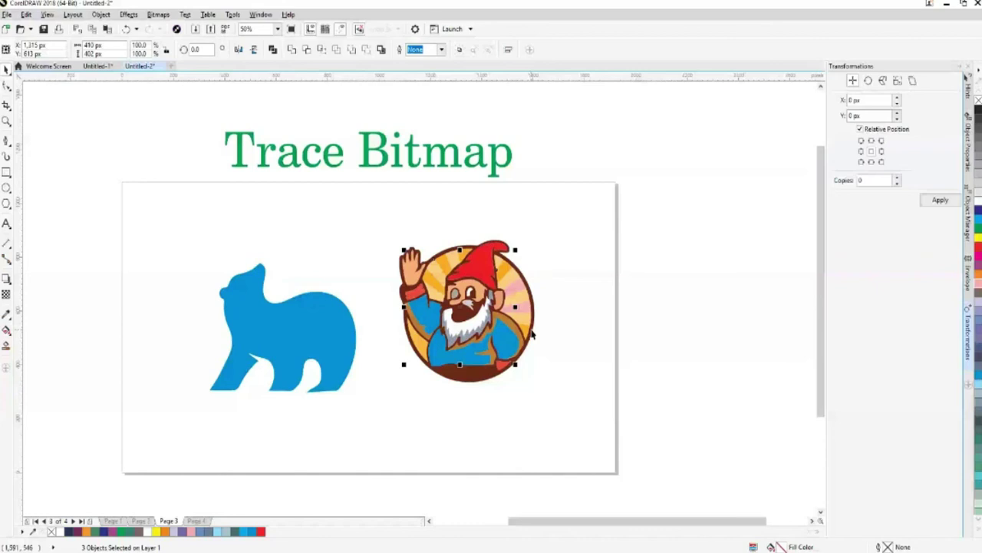
{"action": "left_click", "coordinate": [529, 252]}
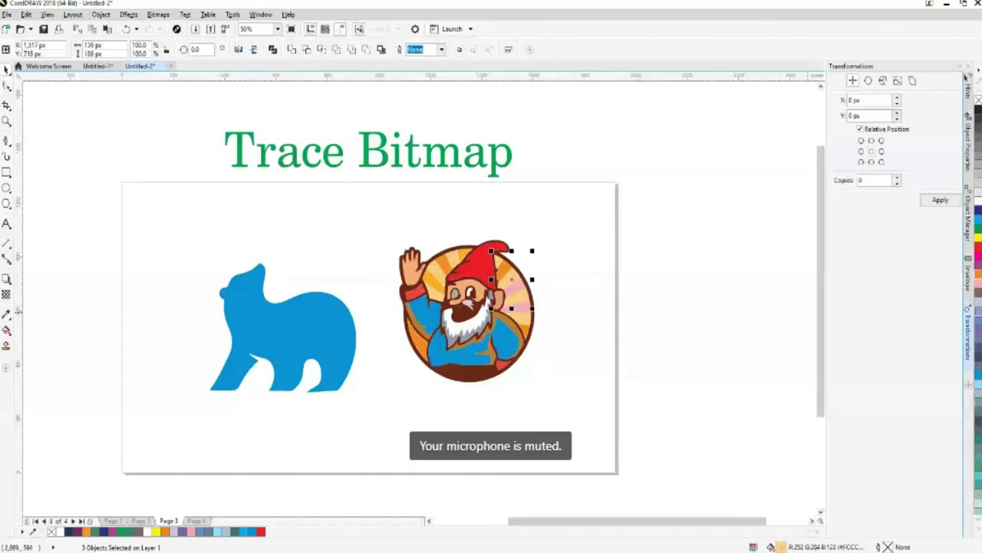
{"action": "left_click", "coordinate": [498, 406]}
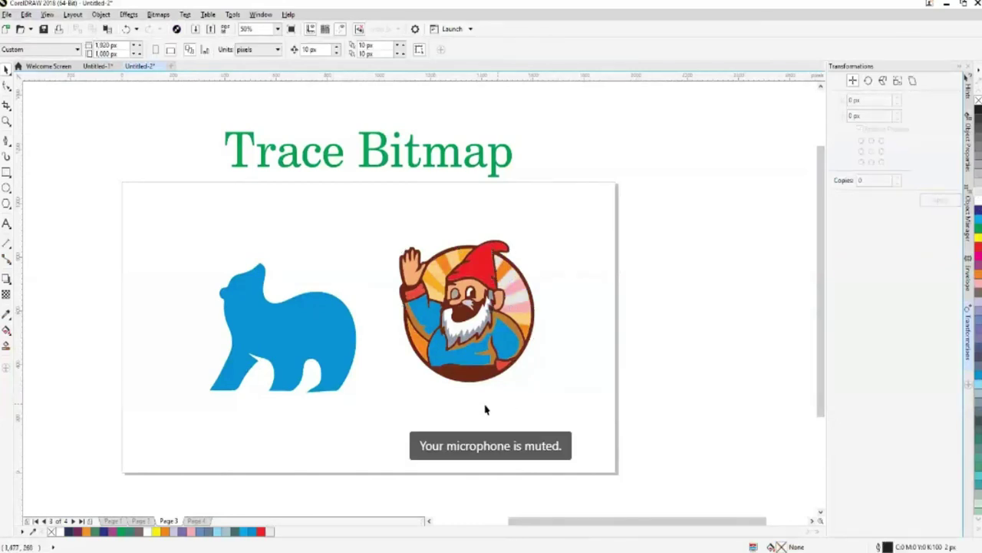
Select the remaining pale yellow rays between the gnome's raised hand and hat and fill them with light grey.
{"action": "left_click", "coordinate": [437, 274]}
{"action": "left_click", "coordinate": [455, 267], "text": "shift"}
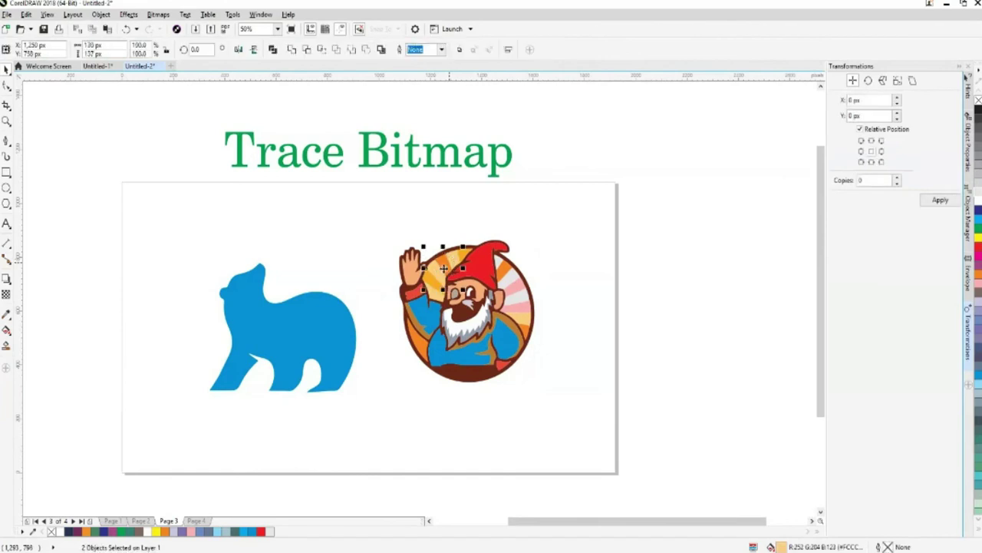
{"action": "left_click", "coordinate": [439, 298], "text": "shift"}
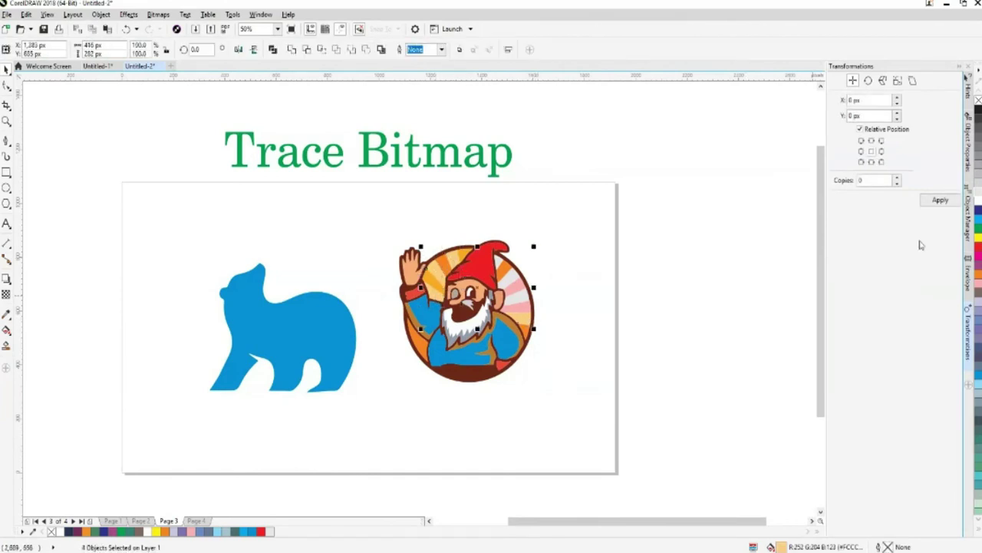
{"action": "left_click", "coordinate": [528, 280], "text": "shift"}
{"action": "left_click", "coordinate": [548, 394]}
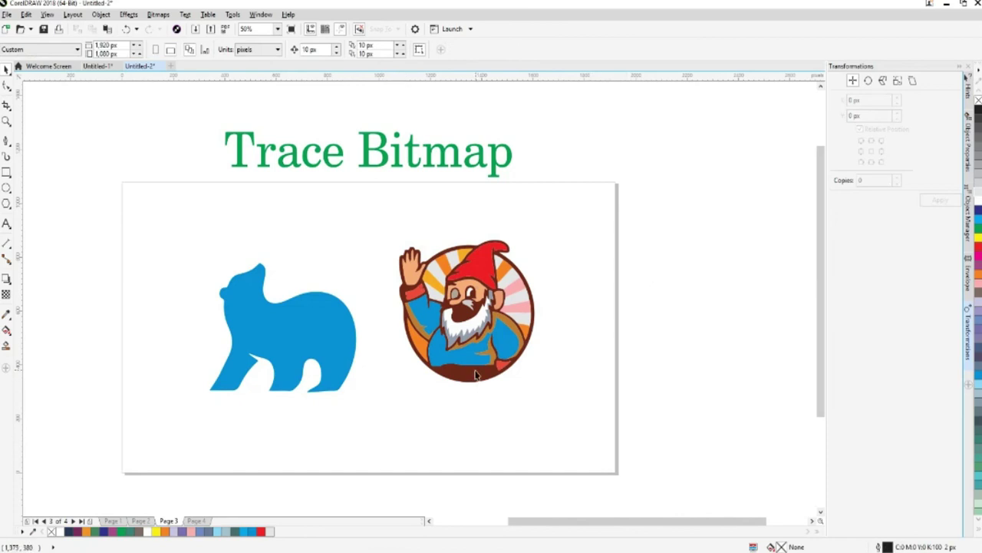
Try a green fill on the gnome's white beard, and undo the recolouring of the gnome.
{"action": "left_click", "coordinate": [460, 332]}
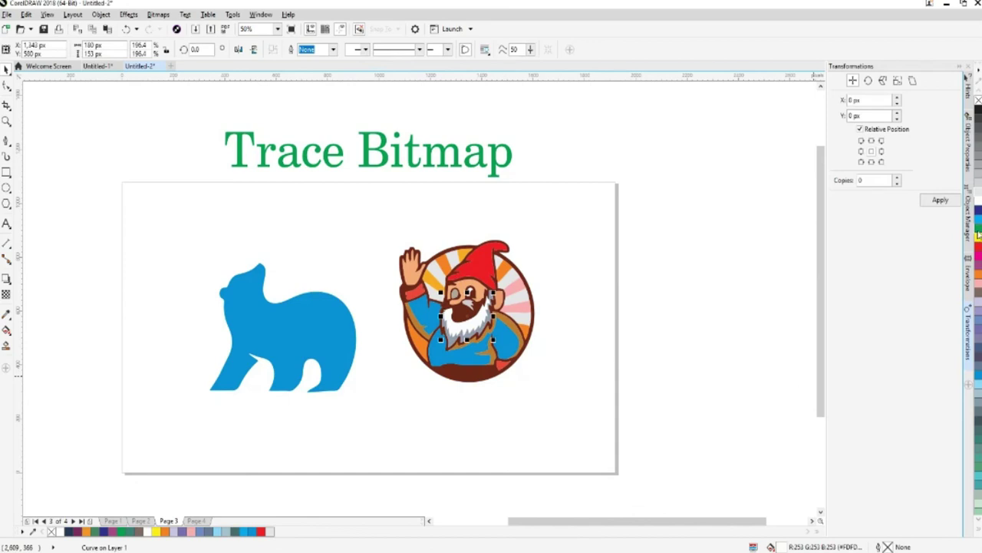
{"action": "left_click", "coordinate": [978, 234]}
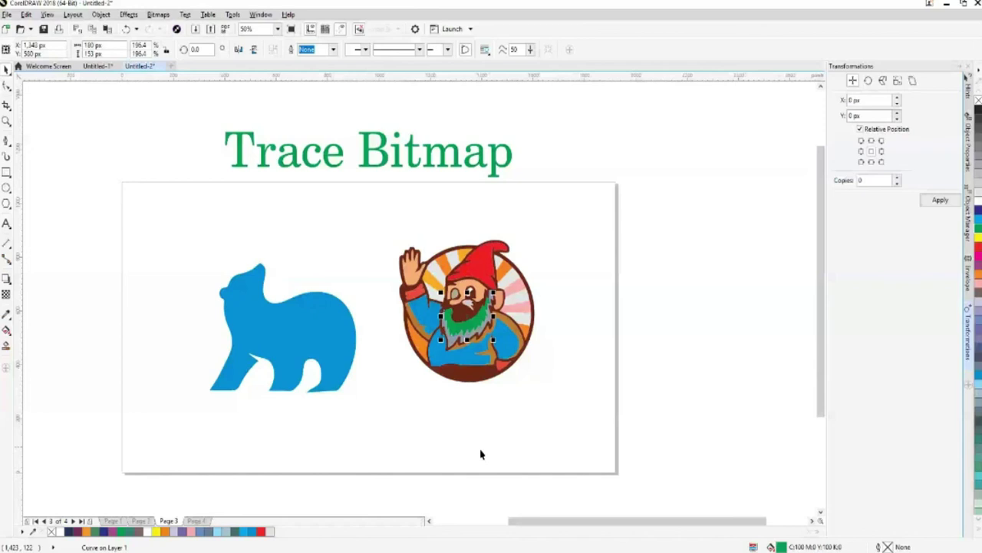
{"action": "key", "text": "ctrl+z"}
{"action": "left_click", "coordinate": [481, 454]}
{"action": "left_click", "coordinate": [451, 353]}
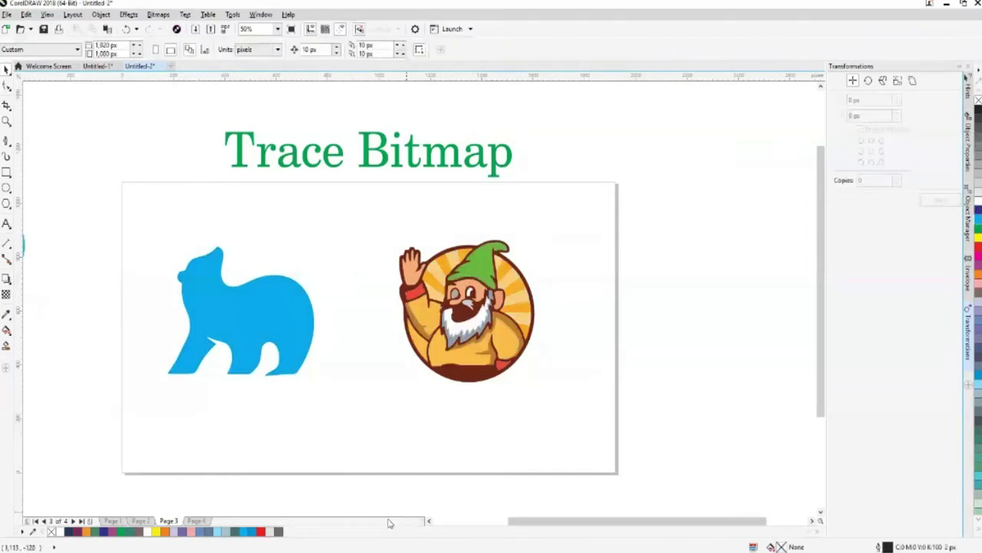
On the Magic Wand Tool page (Page 4), import the photo of the woman holding books.
{"action": "scroll", "coordinate": [822, 372], "scroll_direction": "up", "scroll_amount": 1}
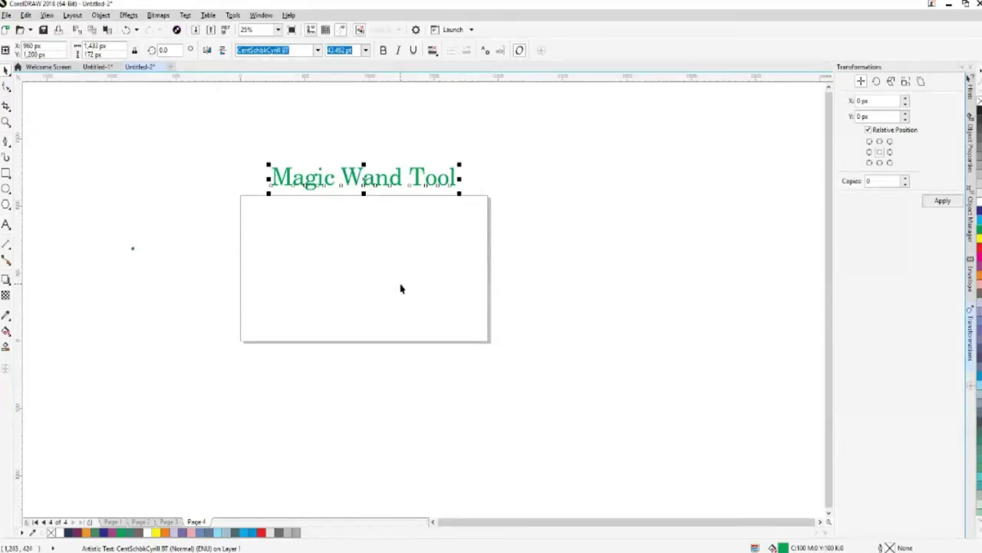
{"action": "key", "text": "Down"}
{"action": "left_click", "coordinate": [453, 296]}
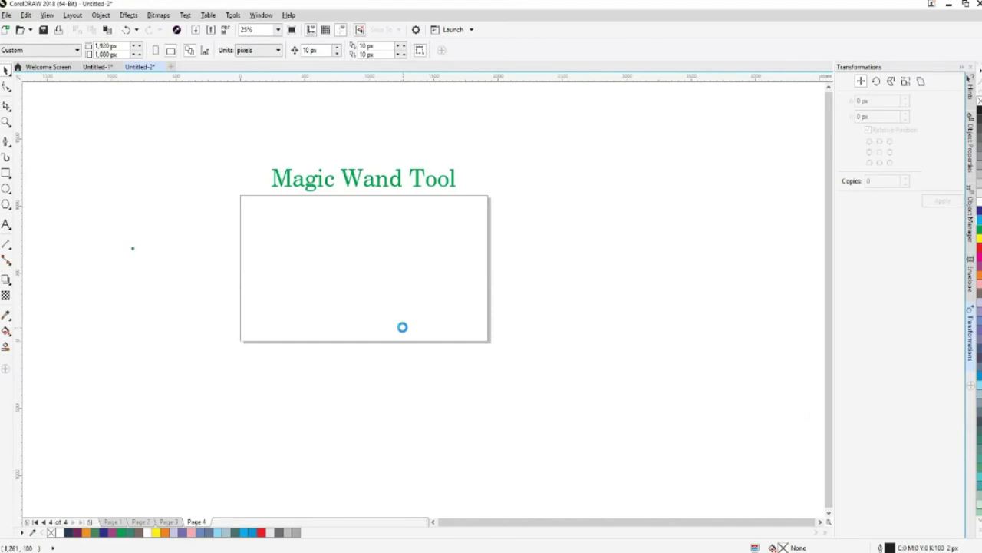
{"action": "key", "text": "Return"}
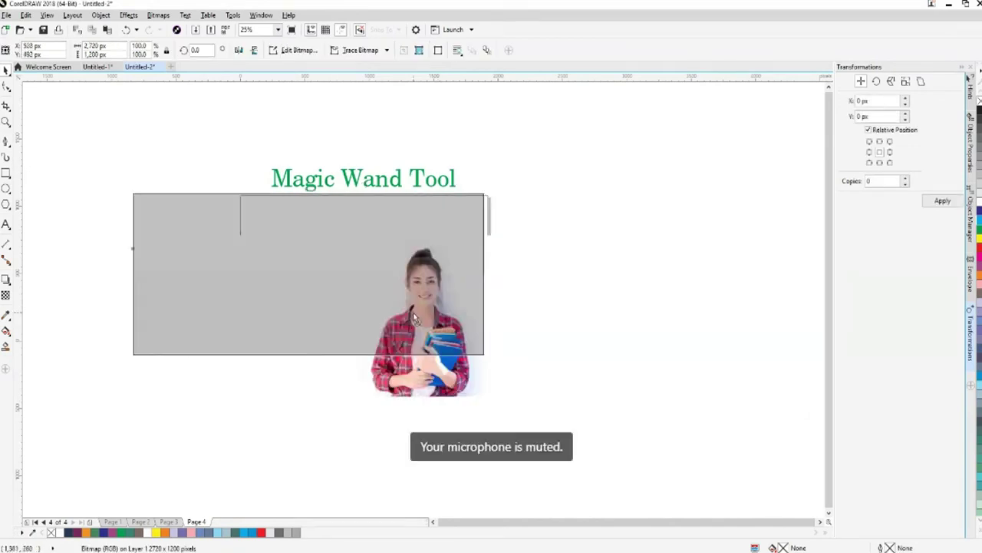
Move the photo off the page and draw a slate-blue rectangle of about 2,364 by 1,344 px over the page.
{"action": "left_click_drag", "start_coordinate": [324, 331], "coordinate": [600, 395]}
{"action": "left_click", "coordinate": [309, 397]}
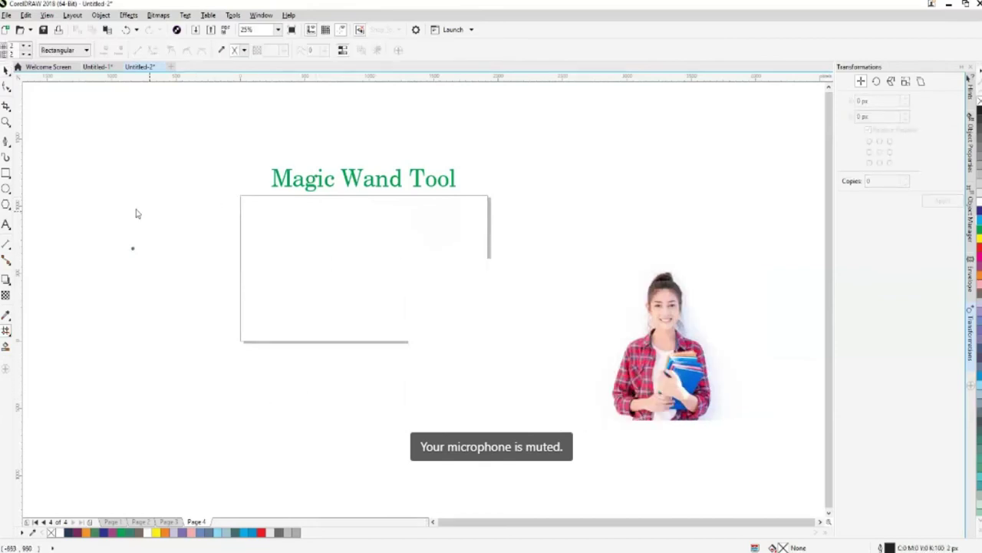
{"action": "left_click", "coordinate": [6, 173]}
{"action": "mouse_move", "coordinate": [225, 190]}
{"action": "left_mouse_down"}
{"action": "mouse_move", "coordinate": [439, 350]}
{"action": "mouse_move", "coordinate": [535, 375]}
{"action": "left_mouse_up"}
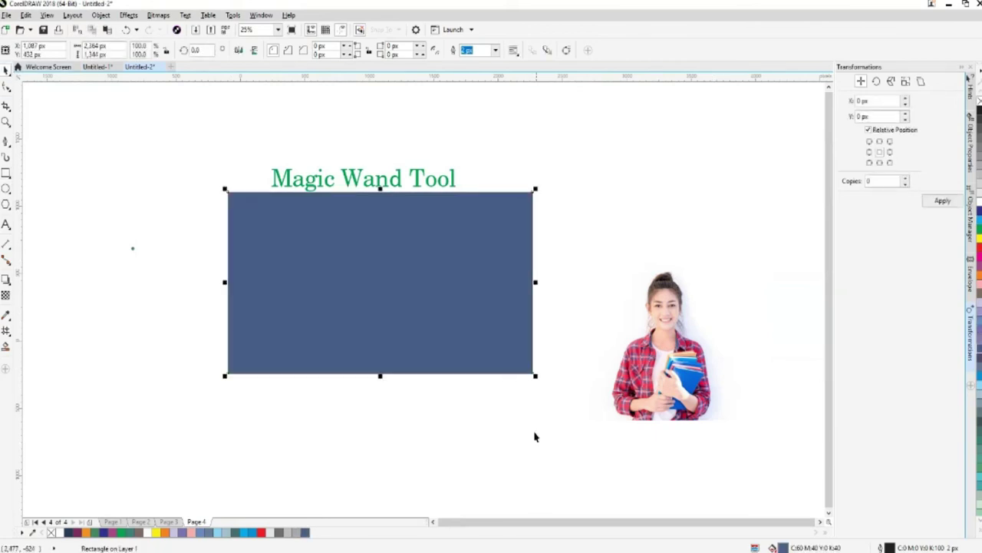
Place the woman's photo in front of the blue rectangle, leaving a blue margin above, below and beside it.
{"action": "left_click_drag", "start_coordinate": [476, 322], "coordinate": [487, 384]}
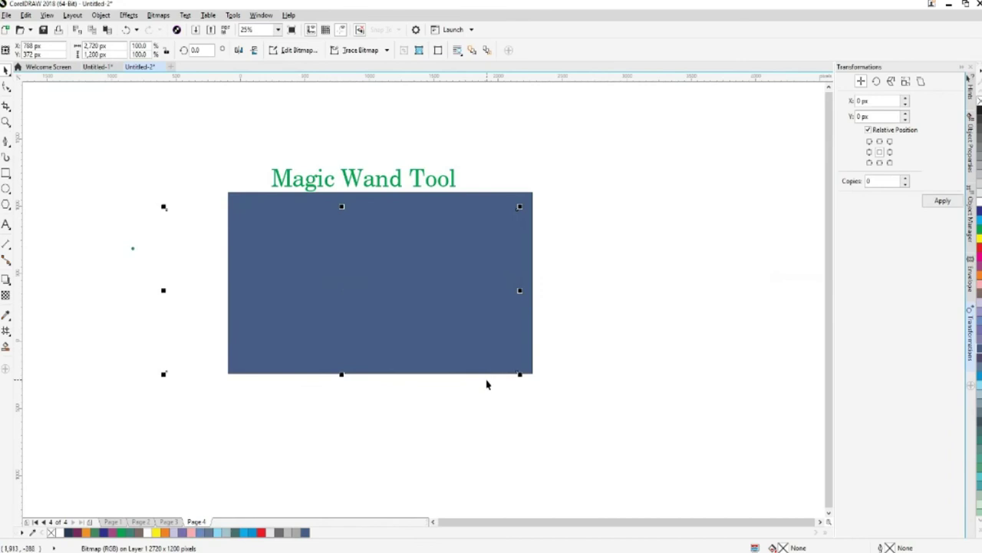
{"action": "left_click_drag", "start_coordinate": [442, 350], "coordinate": [457, 350]}
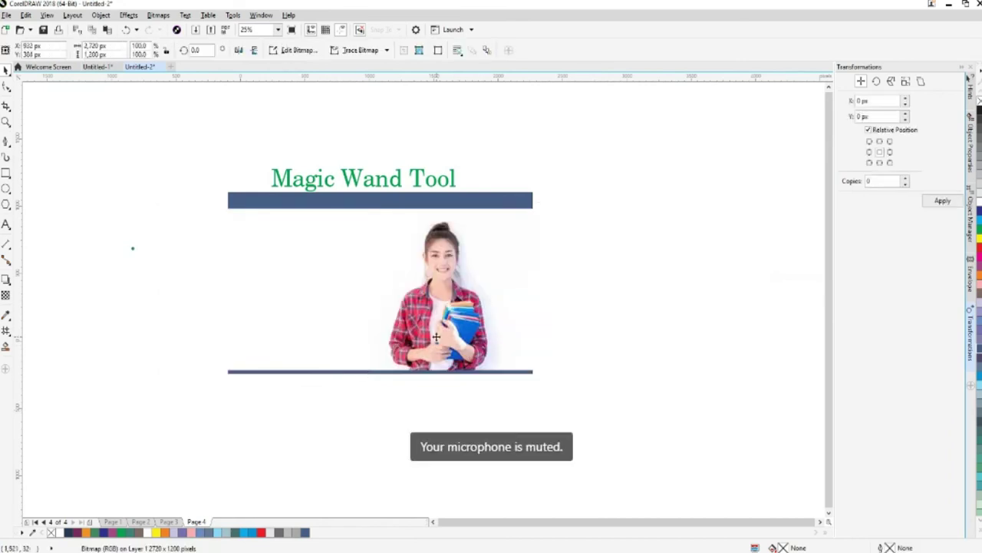
{"action": "key", "text": "ctrl+z"}
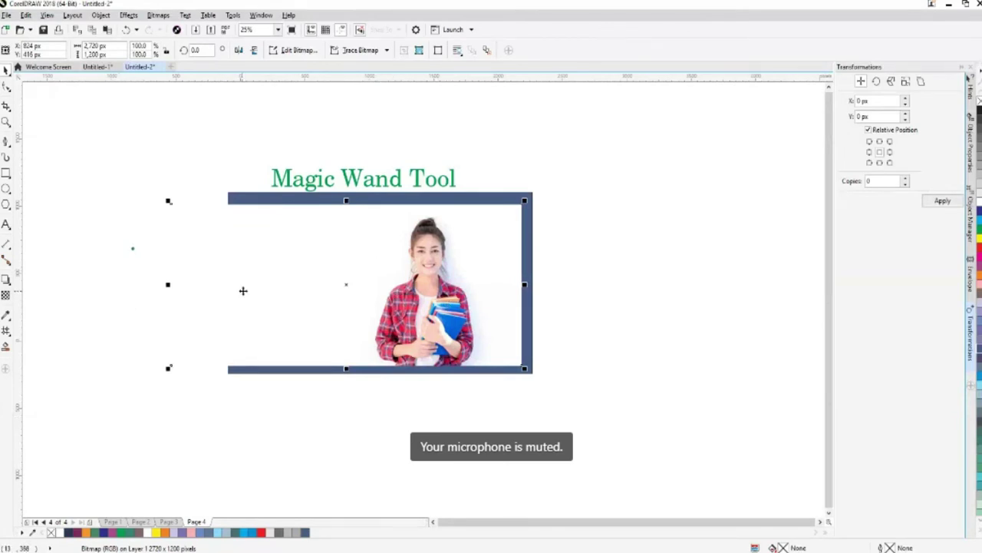
{"action": "left_click_drag", "start_coordinate": [468, 300], "coordinate": [470, 290]}
{"action": "left_click_drag", "start_coordinate": [406, 276], "coordinate": [382, 313]}
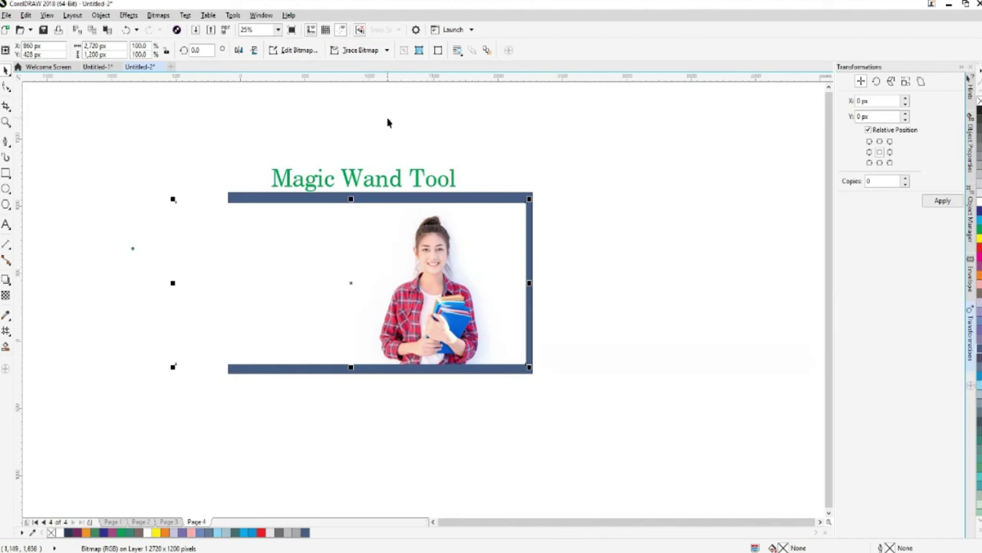
Open the woman's photo for bitmap editing in Corel PHOTO-PAINT and arrange its window over the drawing.
{"action": "left_click", "coordinate": [304, 55]}
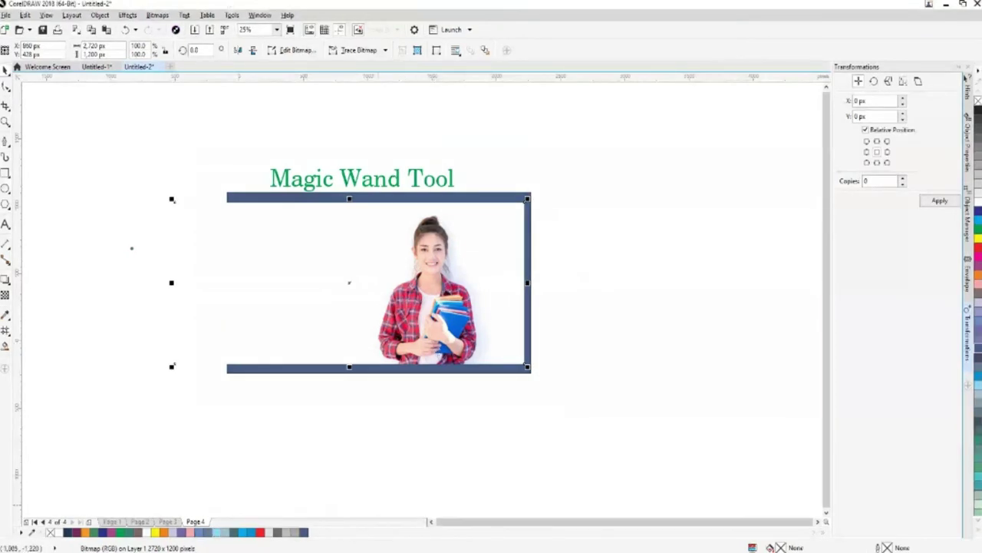
{"action": "mouse_move", "coordinate": [411, 137]}
{"action": "left_mouse_down"}
{"action": "mouse_move", "coordinate": [522, 126]}
{"action": "mouse_move", "coordinate": [457, 107]}
{"action": "left_mouse_up"}
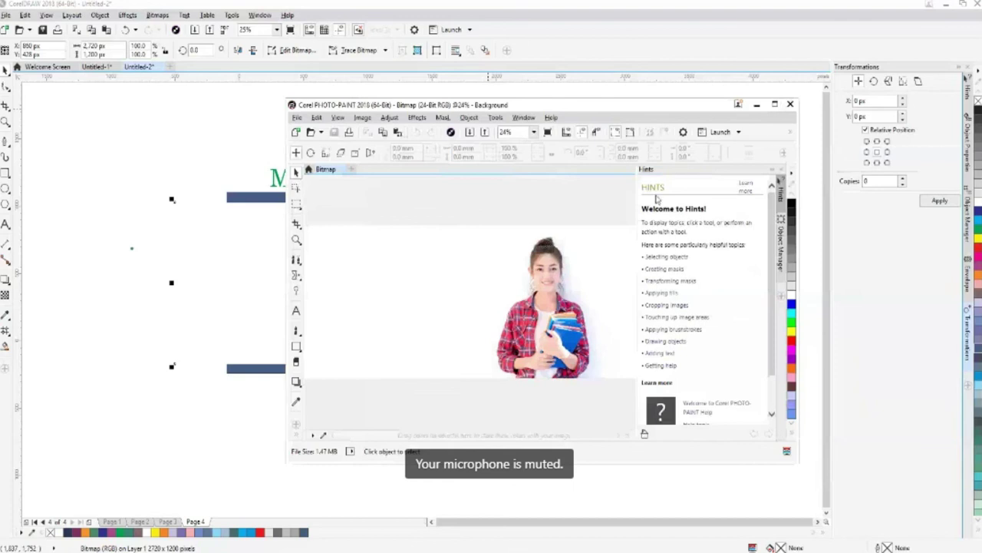
{"action": "left_click", "coordinate": [774, 104]}
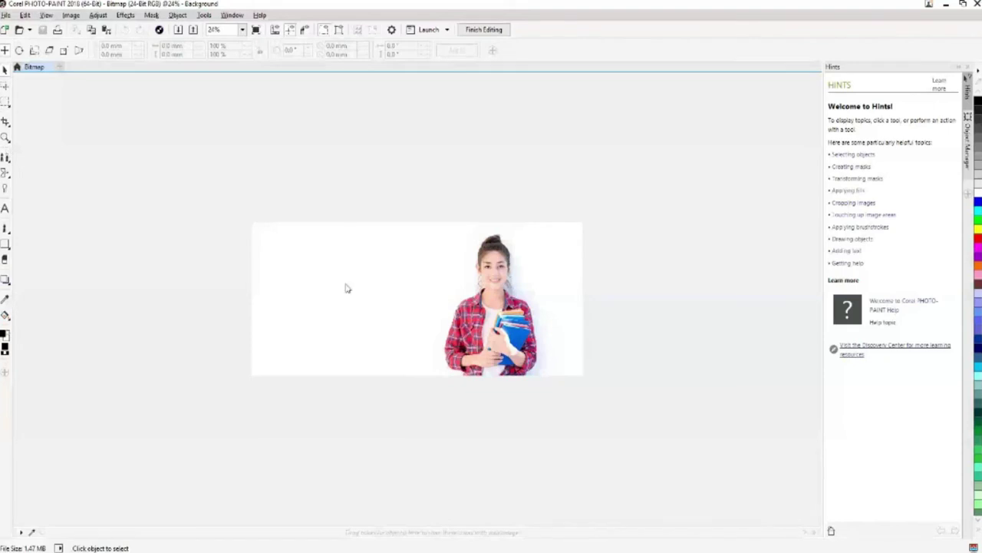
{"action": "left_click", "coordinate": [964, 6]}
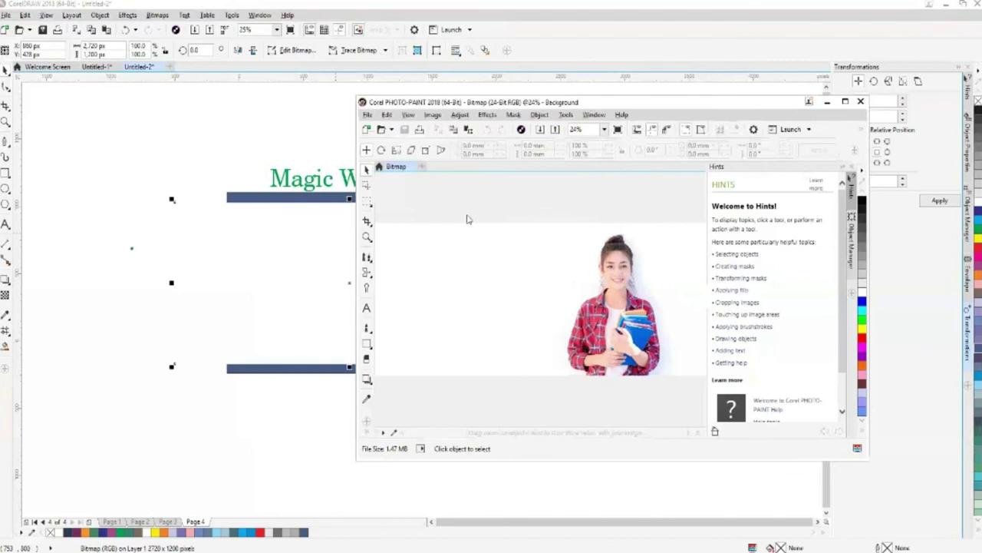
Mask only the woman by sampling the white background with the Magic Wand Mask tool in Subtractive mode.
{"action": "left_click", "coordinate": [367, 189]}
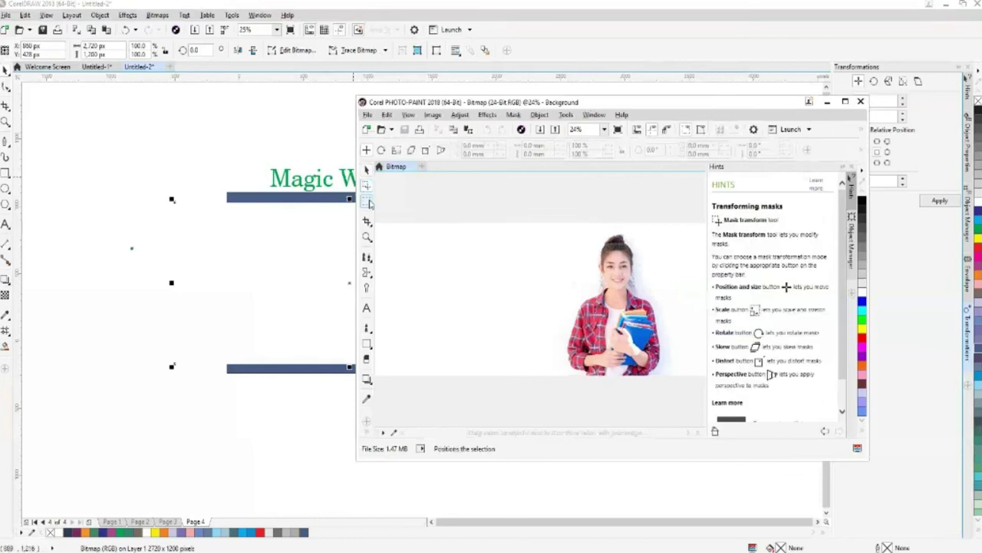
{"action": "left_click", "coordinate": [370, 202]}
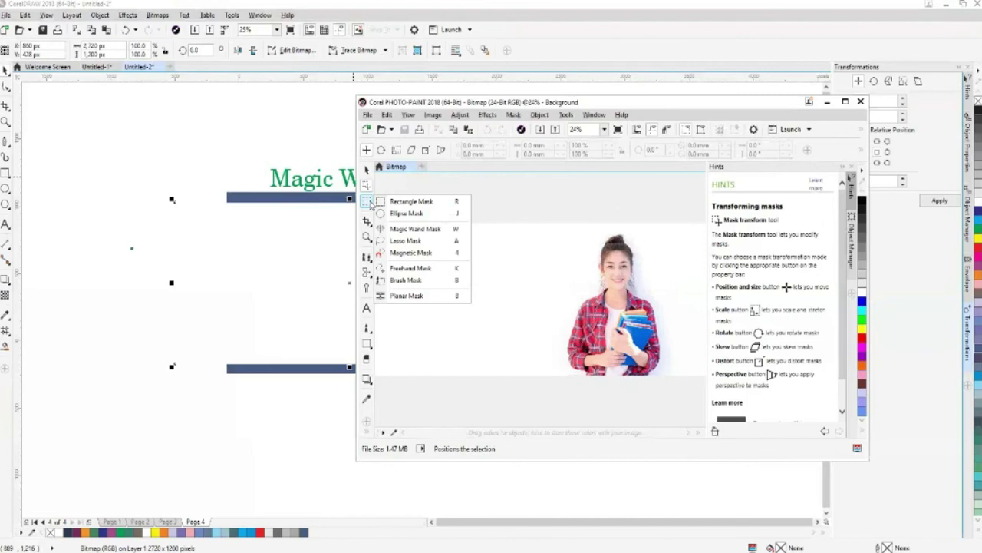
{"action": "left_click", "coordinate": [416, 231]}
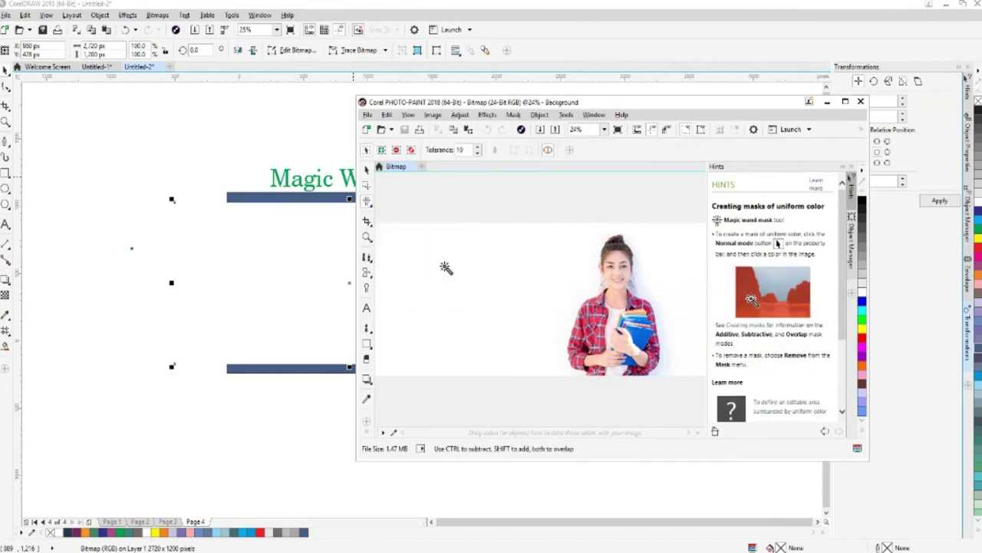
{"action": "left_click", "coordinate": [447, 272]}
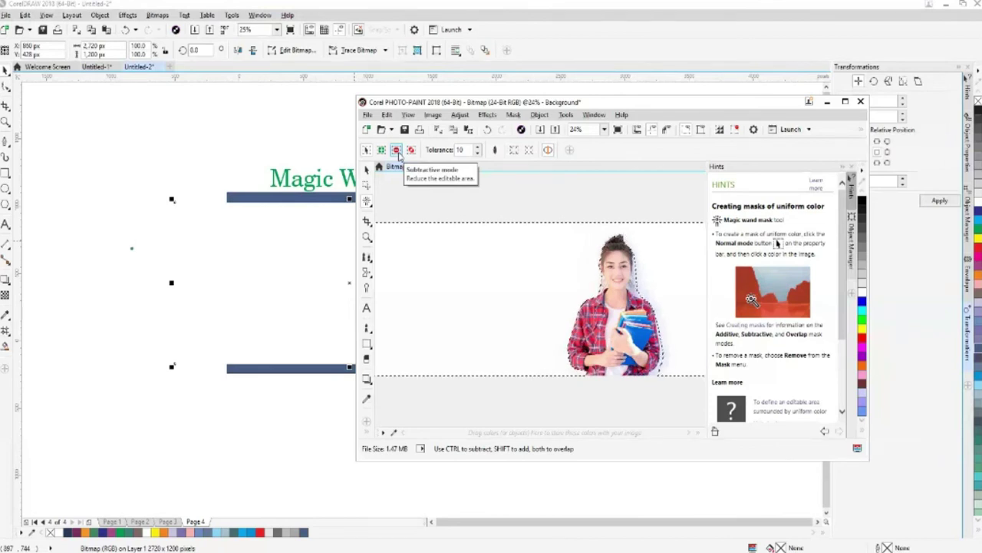
{"action": "left_click", "coordinate": [396, 149]}
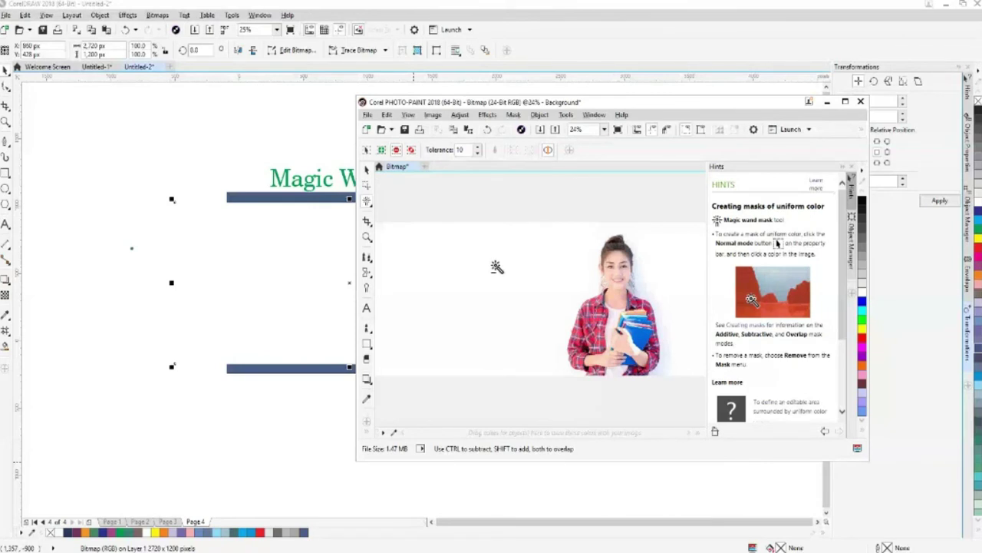
{"action": "left_click", "coordinate": [642, 268]}
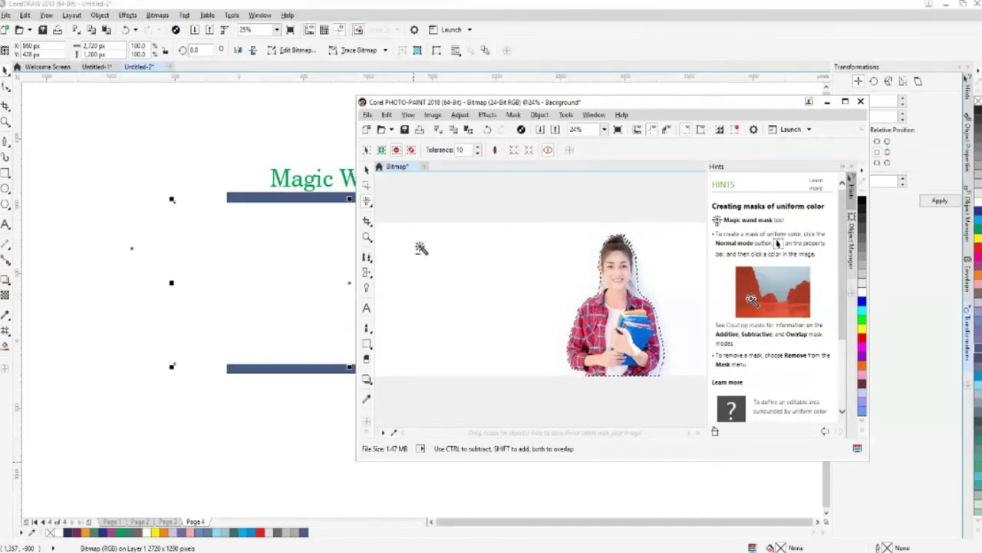
Save the masked photo and close Corel PHOTO-PAINT to return to the CorelDRAW page with the edited bitmap.
{"action": "left_click", "coordinate": [846, 101]}
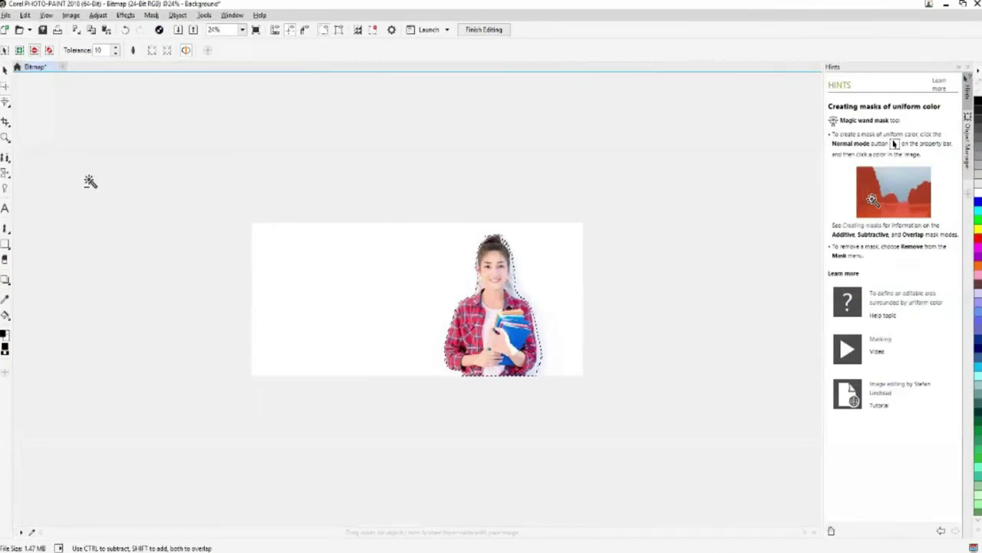
{"action": "left_click", "coordinate": [6, 14]}
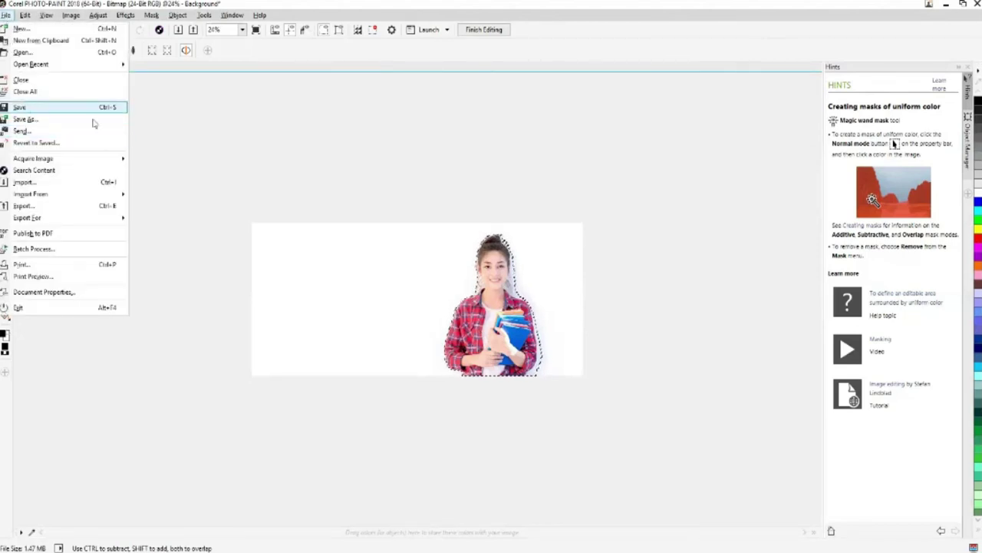
{"action": "left_click", "coordinate": [58, 113]}
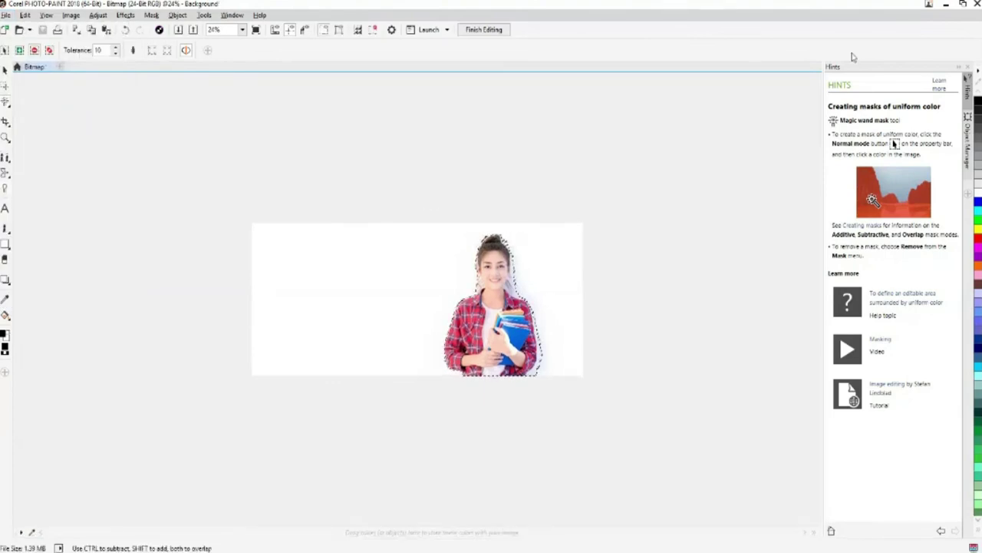
{"action": "left_click", "coordinate": [963, 4]}
{"action": "left_click", "coordinate": [861, 101]}
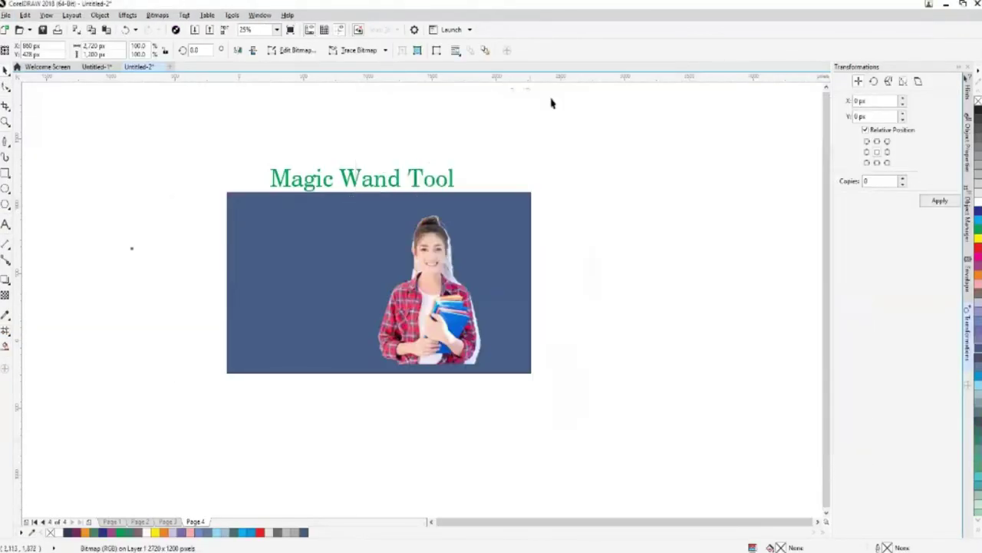
Try moving the woman's cut-out toward the middle of the blue rectangle, and undo the move.
{"action": "left_click", "coordinate": [544, 263]}
{"action": "left_click", "coordinate": [426, 332]}
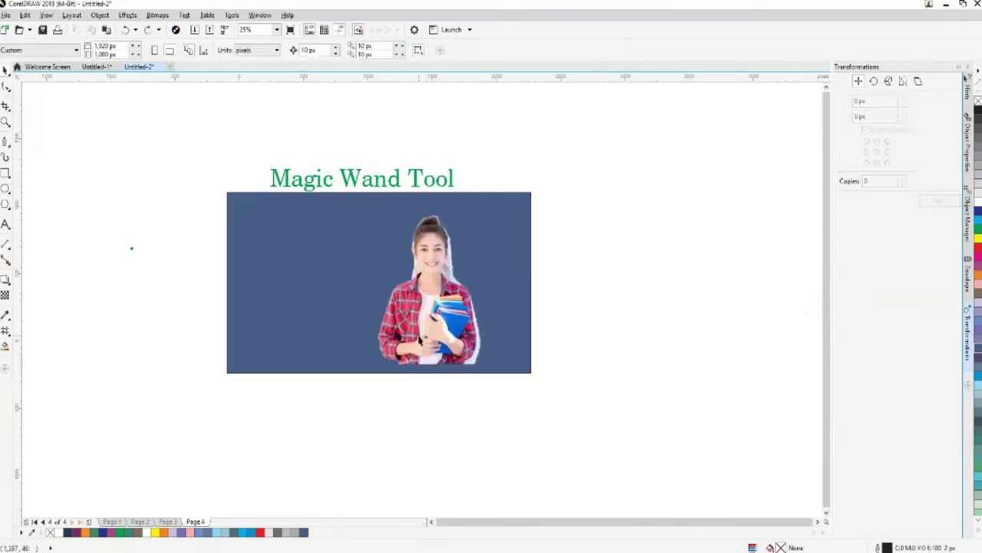
{"action": "left_click_drag", "start_coordinate": [479, 358], "coordinate": [405, 353]}
{"action": "key", "text": "ctrl+z"}
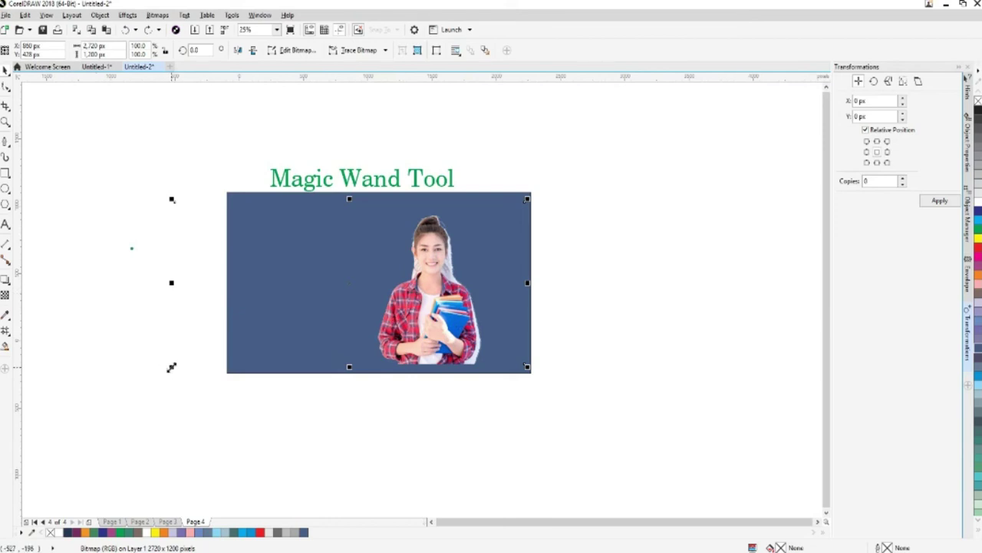
Scale the woman's cut-out down to 48.7% in stages and reposition it inside the blue rectangle.
{"action": "left_click_drag", "start_coordinate": [171, 367], "coordinate": [278, 317]}
{"action": "left_click_drag", "start_coordinate": [485, 304], "coordinate": [484, 342]}
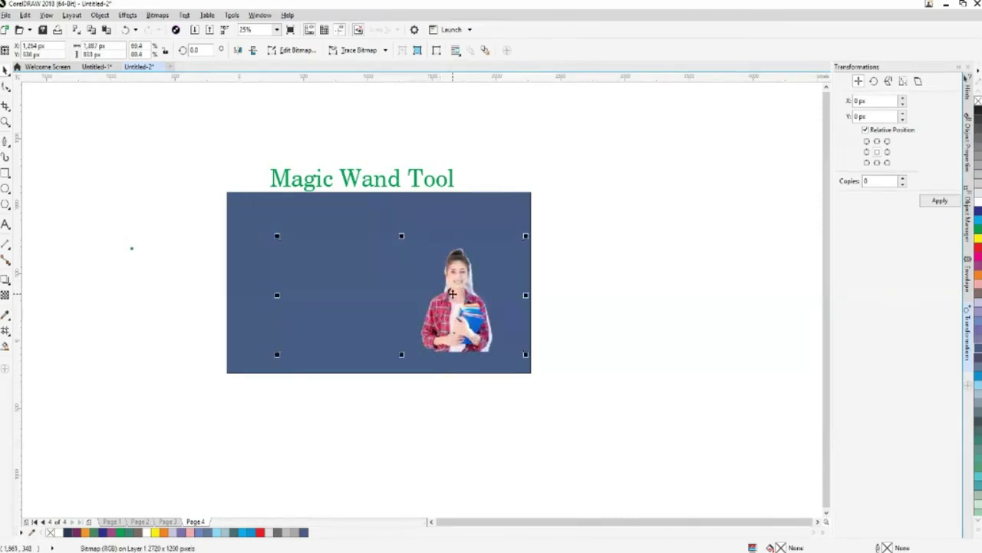
{"action": "right_click", "coordinate": [457, 238]}
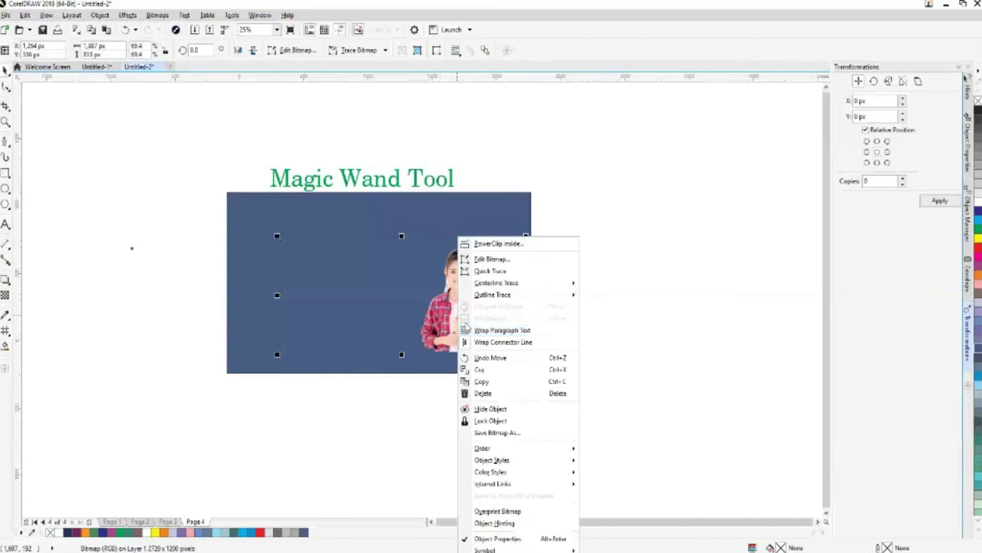
{"action": "left_click", "coordinate": [571, 382]}
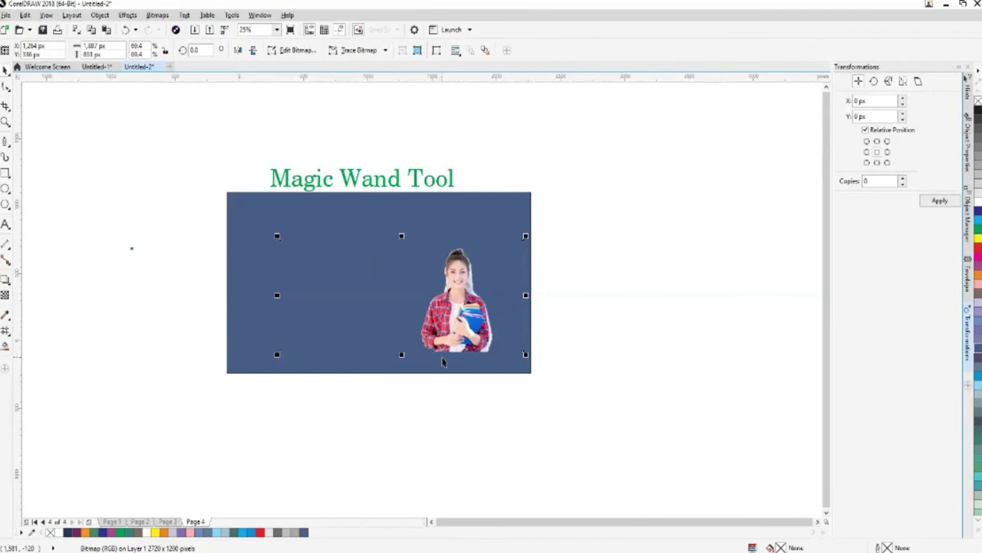
{"action": "left_click_drag", "start_coordinate": [442, 361], "coordinate": [432, 365]}
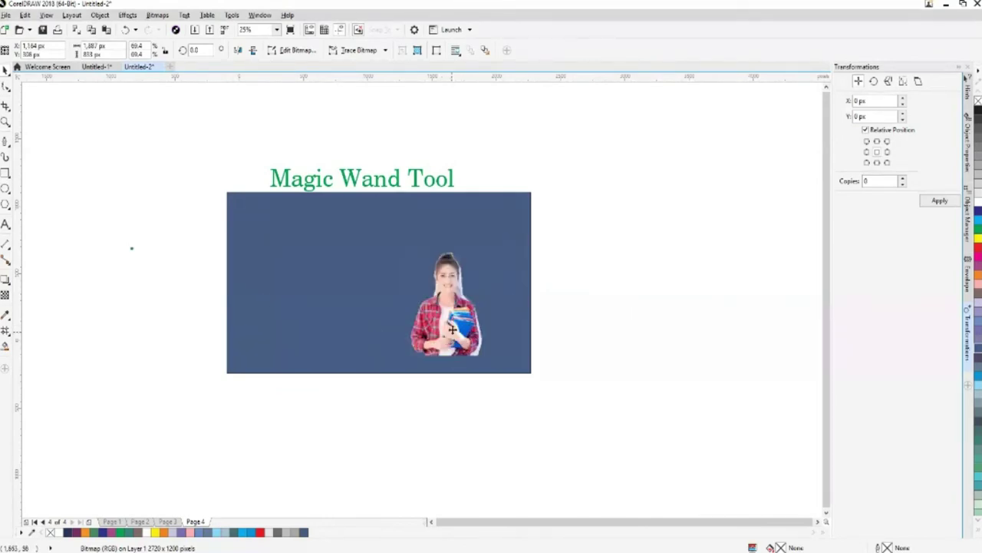
{"action": "left_click_drag", "start_coordinate": [453, 328], "coordinate": [458, 318]}
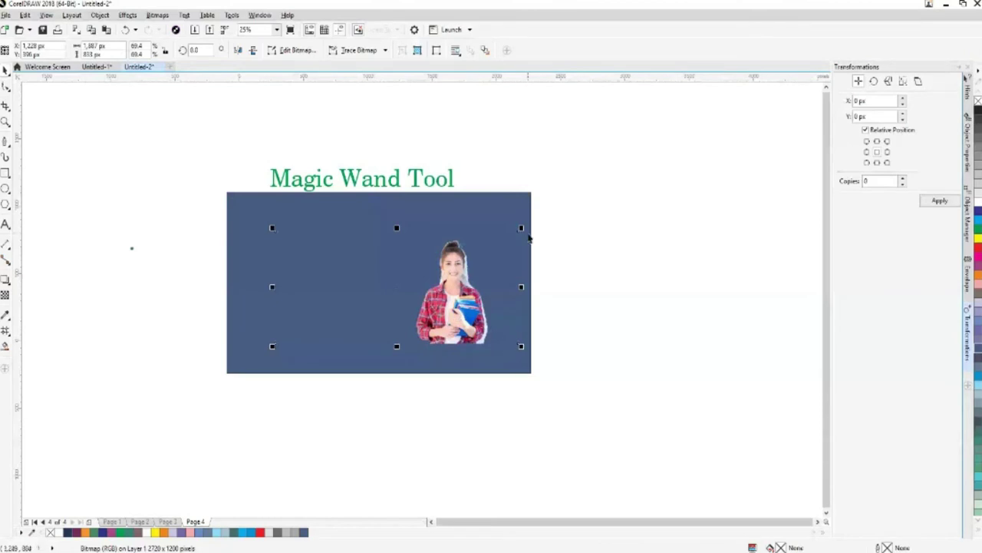
{"action": "left_click_drag", "start_coordinate": [521, 228], "coordinate": [460, 259]}
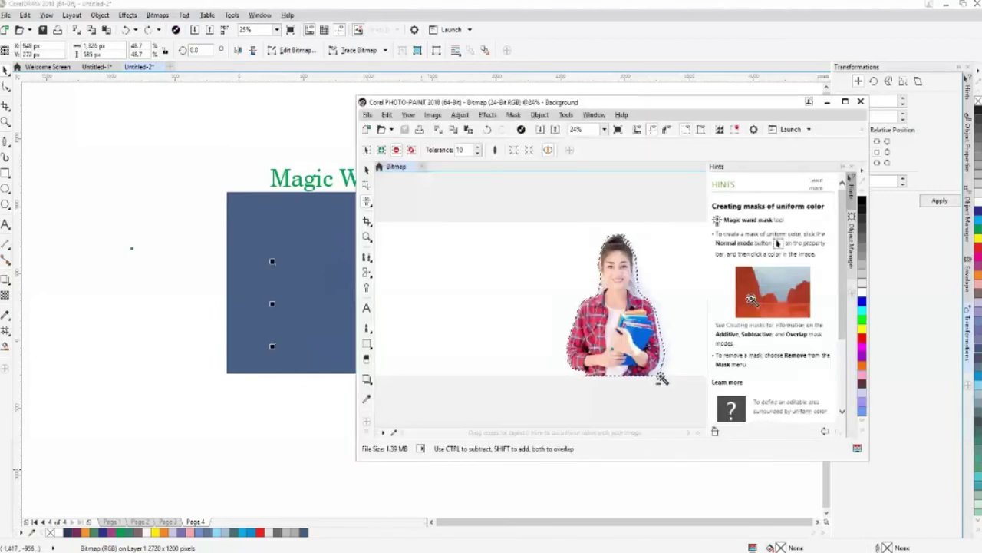
Activate the Pick tool for the woman's photo in Corel PHOTO-PAINT and maximize the editing window.
{"action": "left_click", "coordinate": [367, 169]}
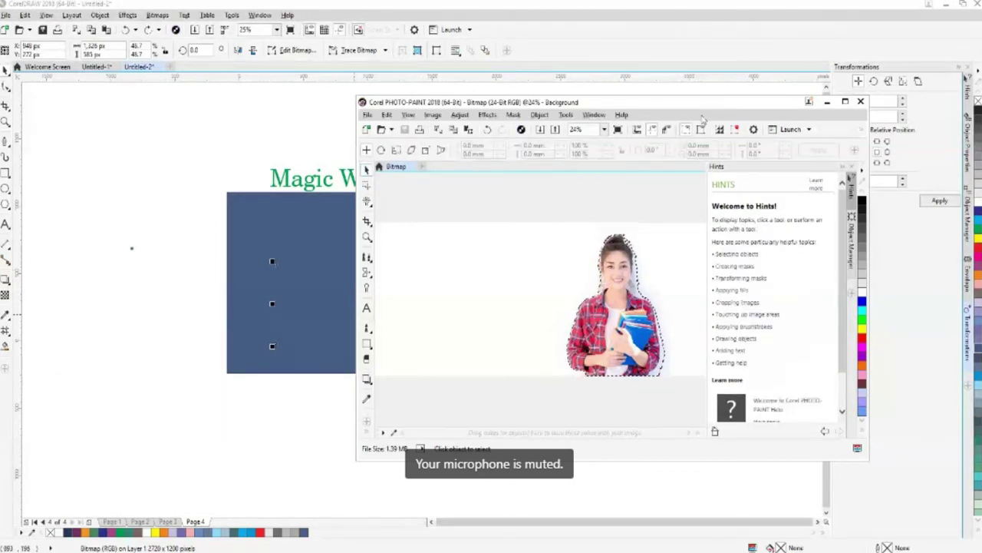
{"action": "left_click_drag", "start_coordinate": [700, 108], "coordinate": [123, 166]}
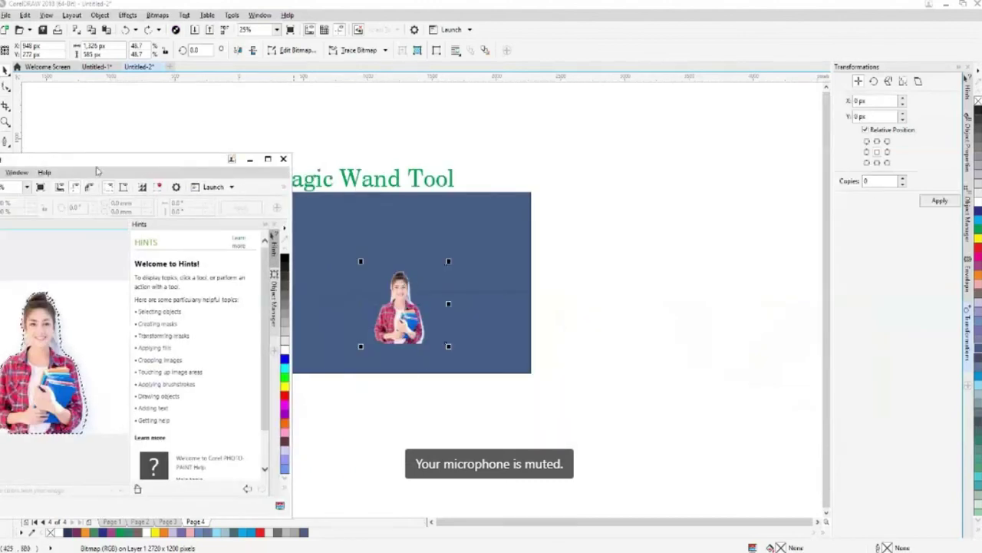
{"action": "left_click_drag", "start_coordinate": [155, 167], "coordinate": [709, 135]}
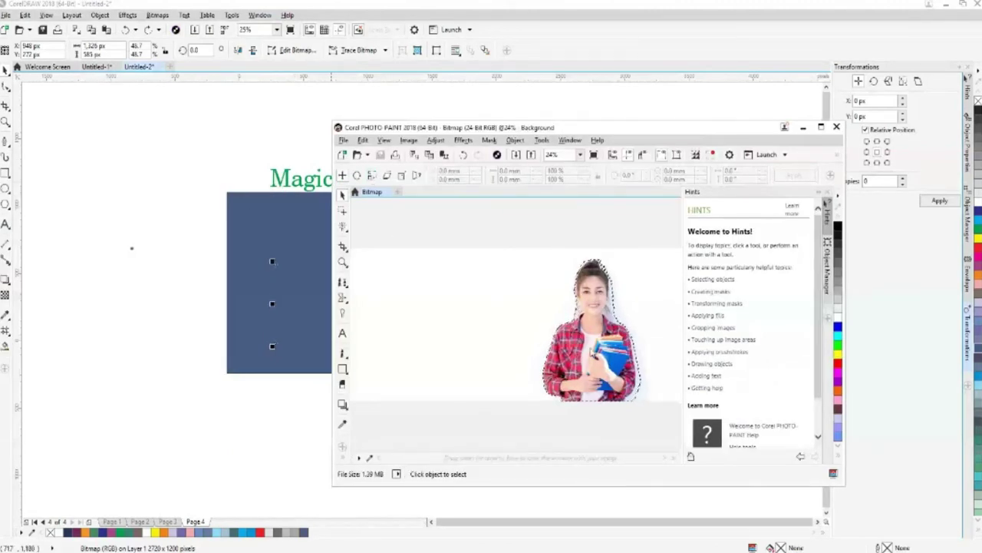
{"action": "left_click", "coordinate": [820, 127]}
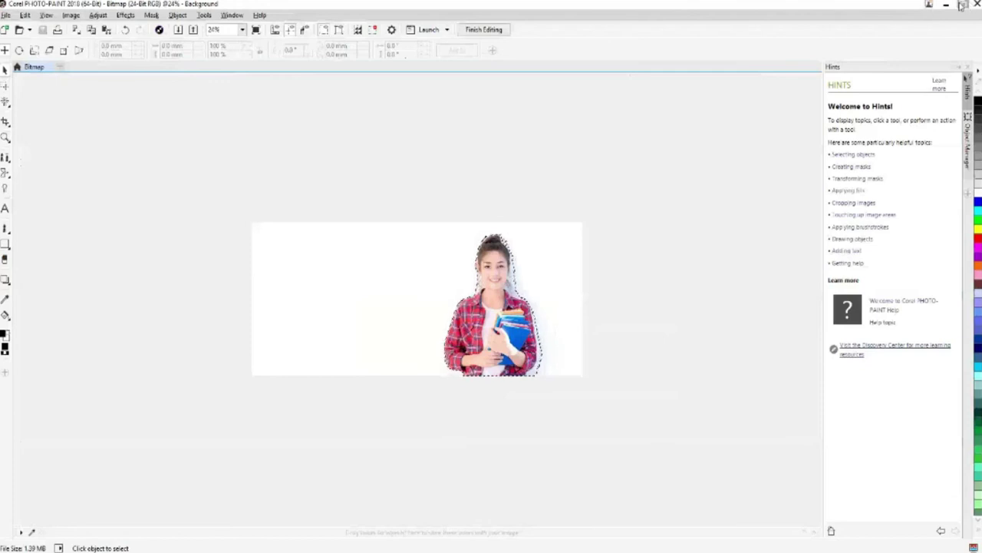
{"action": "left_click", "coordinate": [963, 5]}
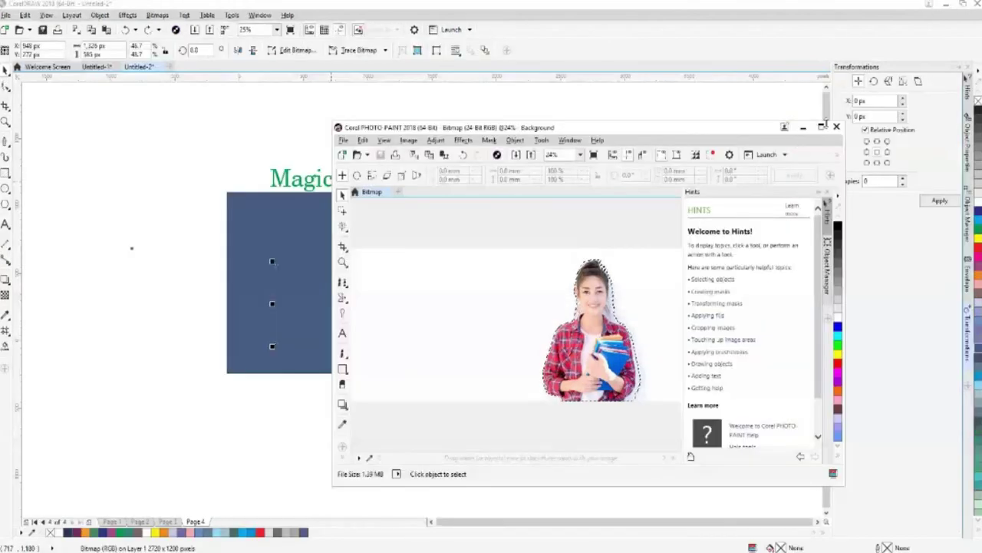
{"action": "double_click", "coordinate": [531, 125]}
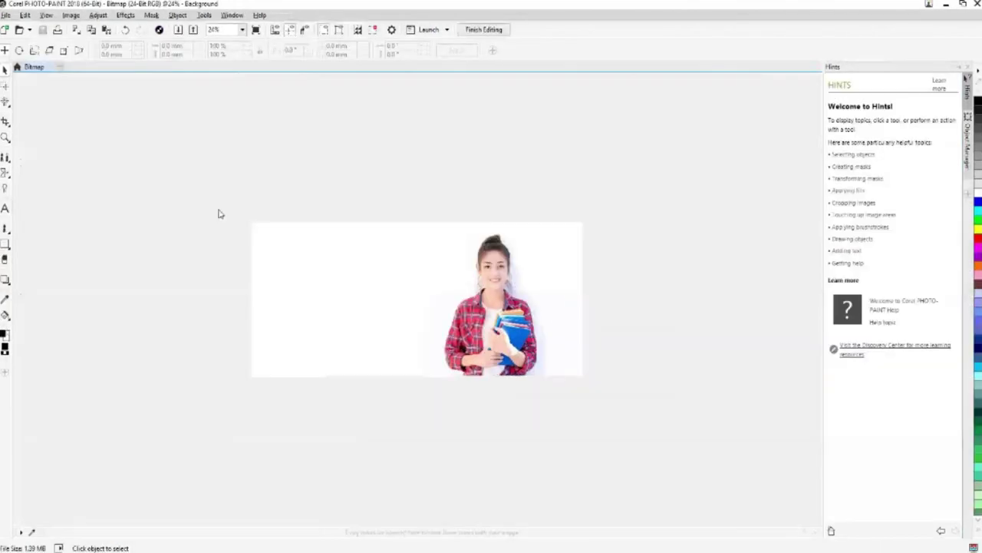
Subtract the leftover white strip beside the woman's arm and books from the mask with the Magic Wand Mask tool.
{"action": "left_click", "coordinate": [7, 102]}
{"action": "left_click", "coordinate": [40, 129]}
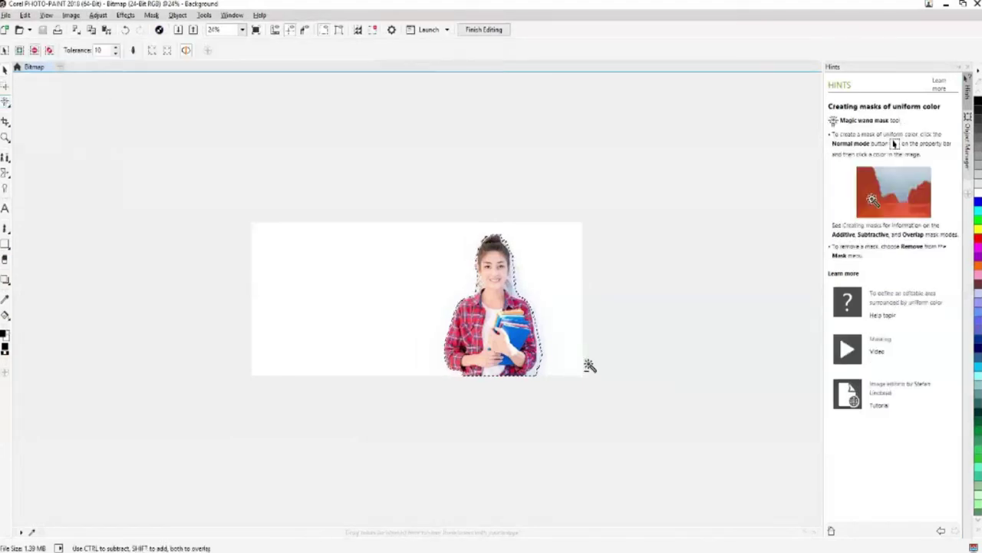
{"action": "left_click", "coordinate": [538, 375]}
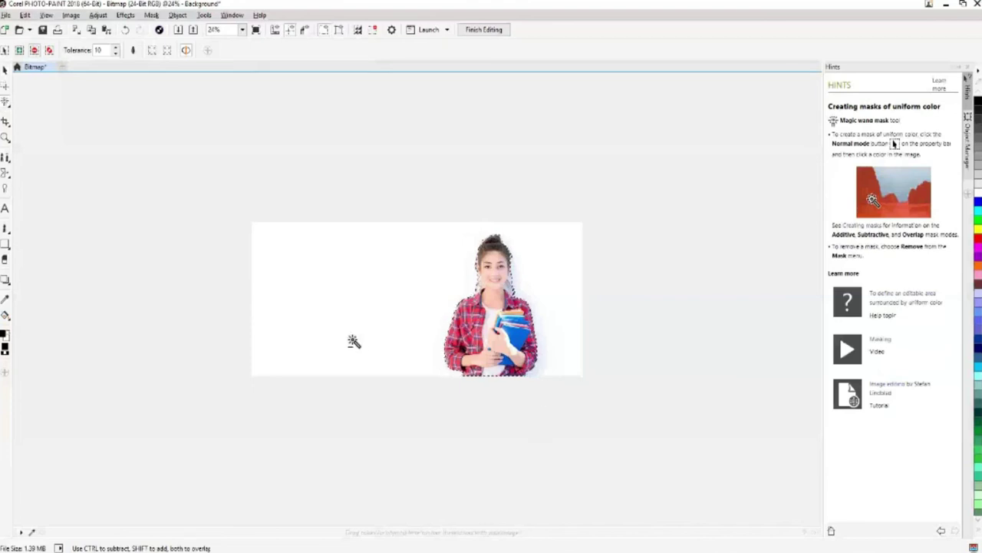
Restore the Corel PHOTO-PAINT window to its smaller size and move it aside to compare the cut-out on the blue rectangle.
{"action": "left_click", "coordinate": [963, 5]}
{"action": "left_click_drag", "start_coordinate": [461, 115], "coordinate": [714, 129]}
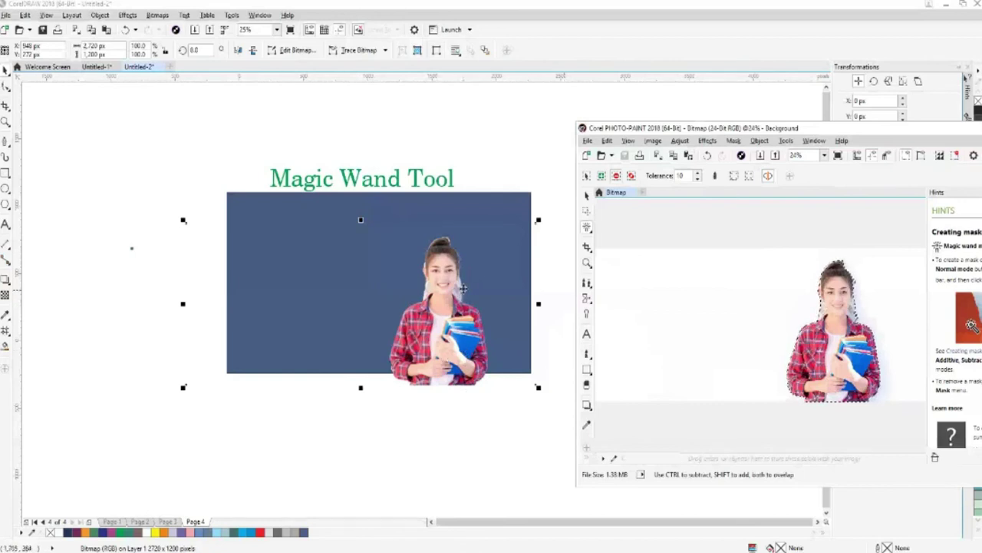
{"action": "left_click_drag", "start_coordinate": [631, 131], "coordinate": [581, 107]}
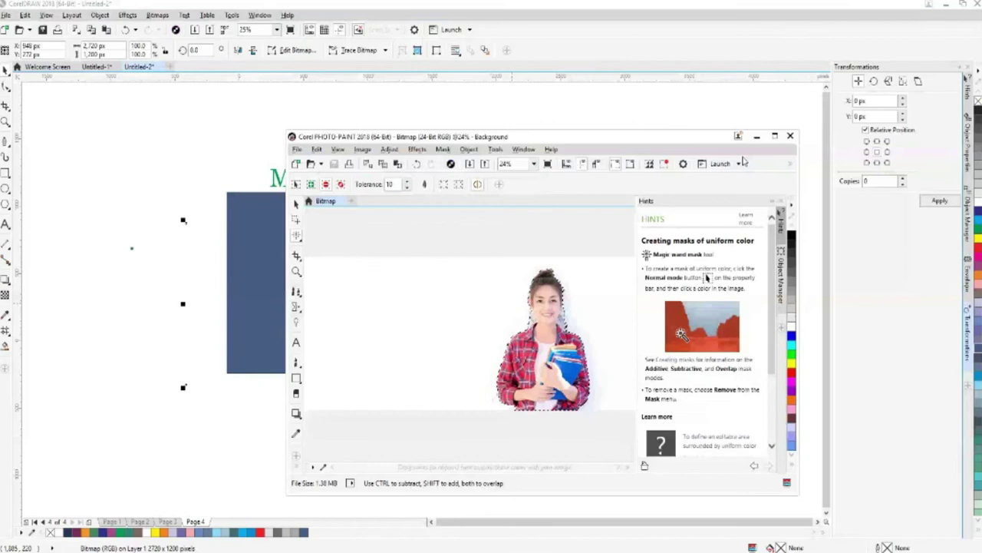
{"action": "left_click", "coordinate": [83, 131]}
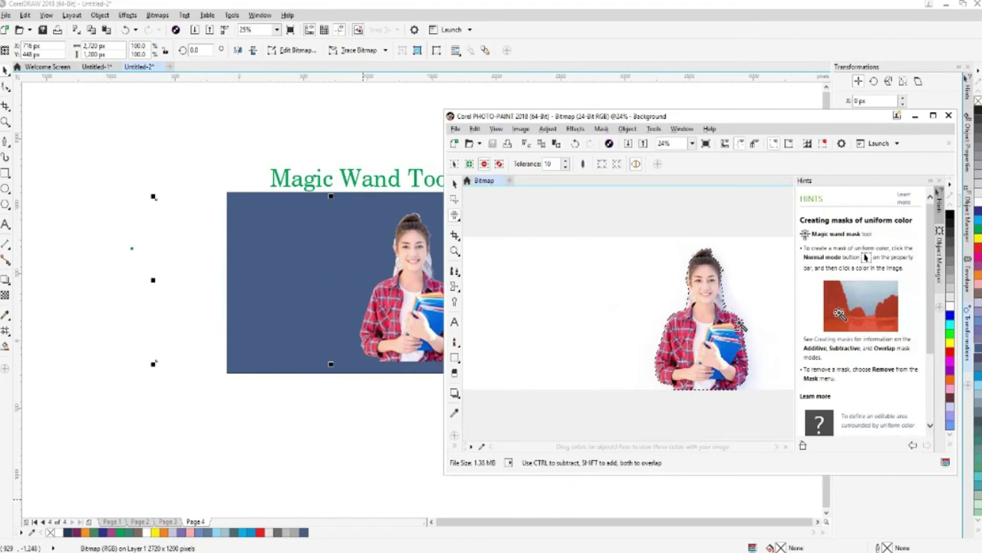
Subtract the remaining white beside the woman's neck and shoulder from the mask, save the bitmap and return to the CorelDRAW page.
{"action": "left_click", "coordinate": [721, 302]}
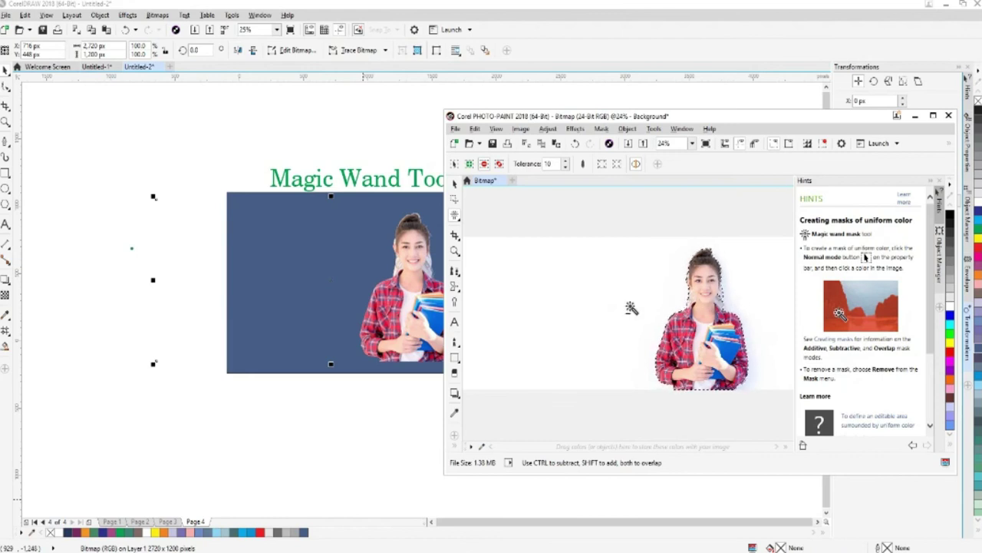
{"action": "key", "text": "ctrl+s"}
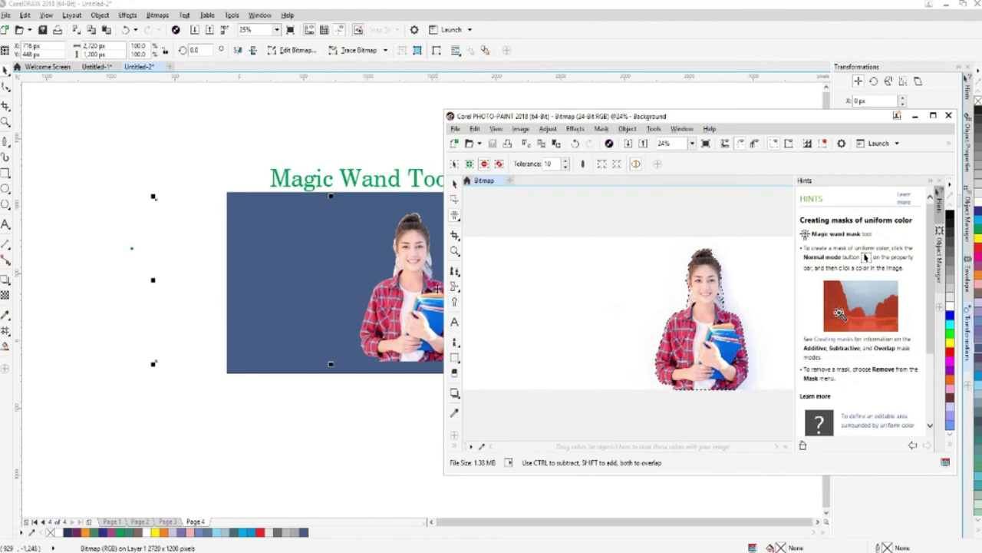
{"action": "left_click", "coordinate": [915, 116]}
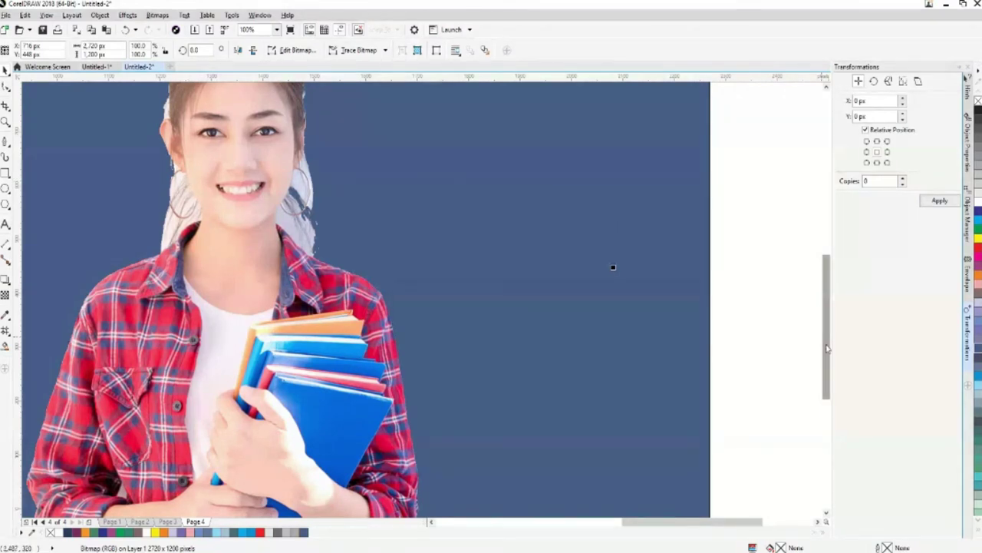
Check the cut-out's edges up close and reposition the woman in the right half of the blue rectangle.
{"action": "scroll", "coordinate": [827, 348], "scroll_direction": "up", "scroll_amount": 3}
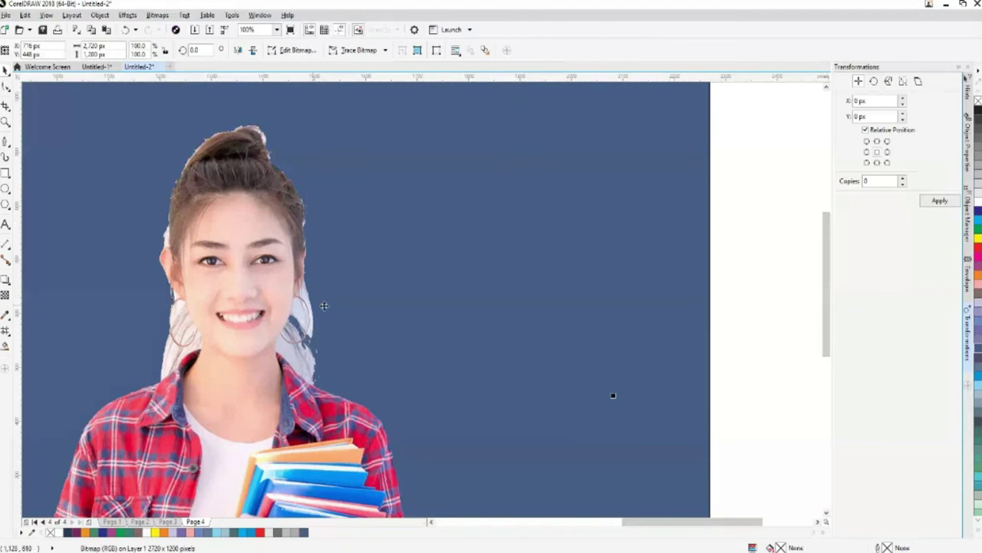
{"action": "scroll", "coordinate": [332, 308], "scroll_direction": "down", "scroll_amount": 2}
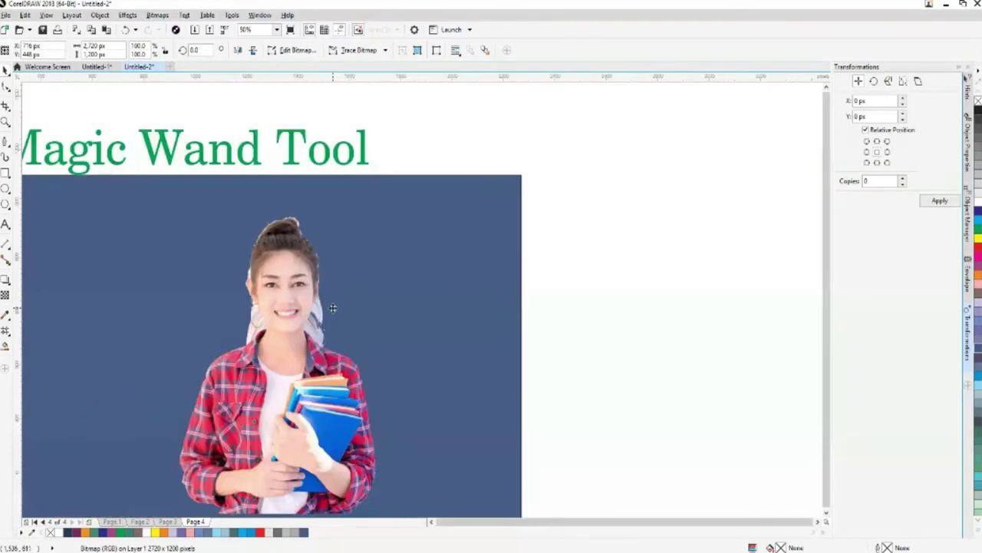
{"action": "scroll", "coordinate": [332, 308], "scroll_direction": "down", "scroll_amount": 2}
{"action": "left_click_drag", "start_coordinate": [379, 380], "coordinate": [321, 386]}
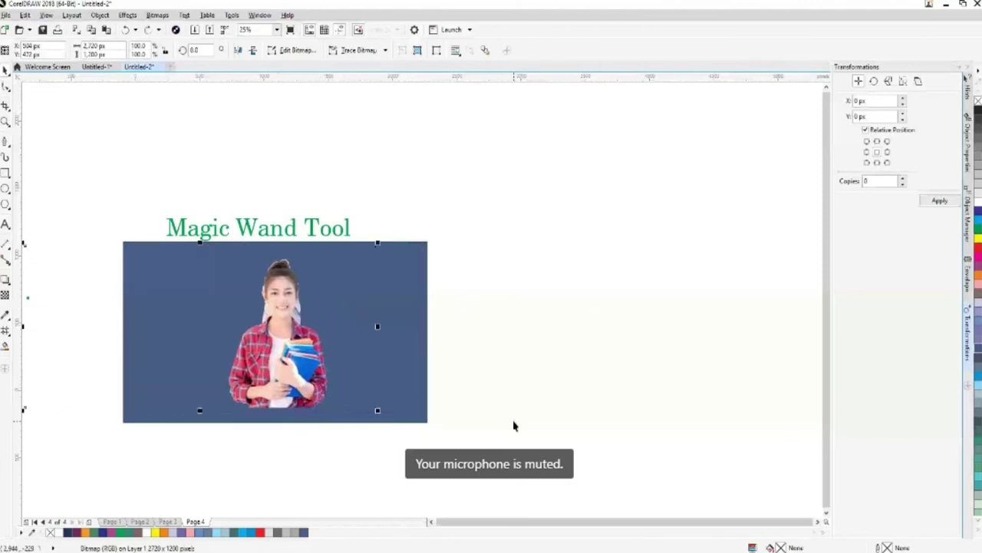
{"action": "left_click", "coordinate": [502, 433]}
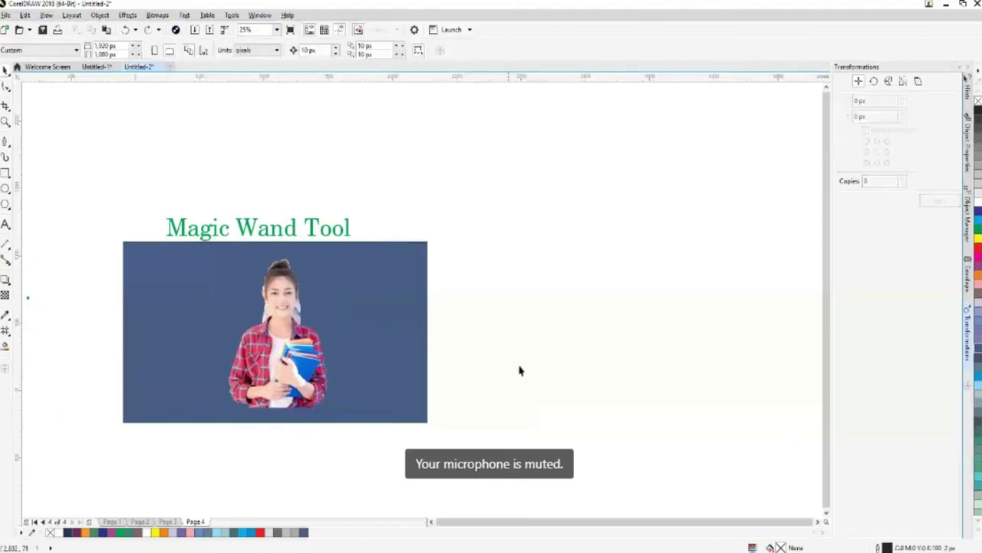
{"action": "left_click_drag", "start_coordinate": [313, 386], "coordinate": [362, 405]}
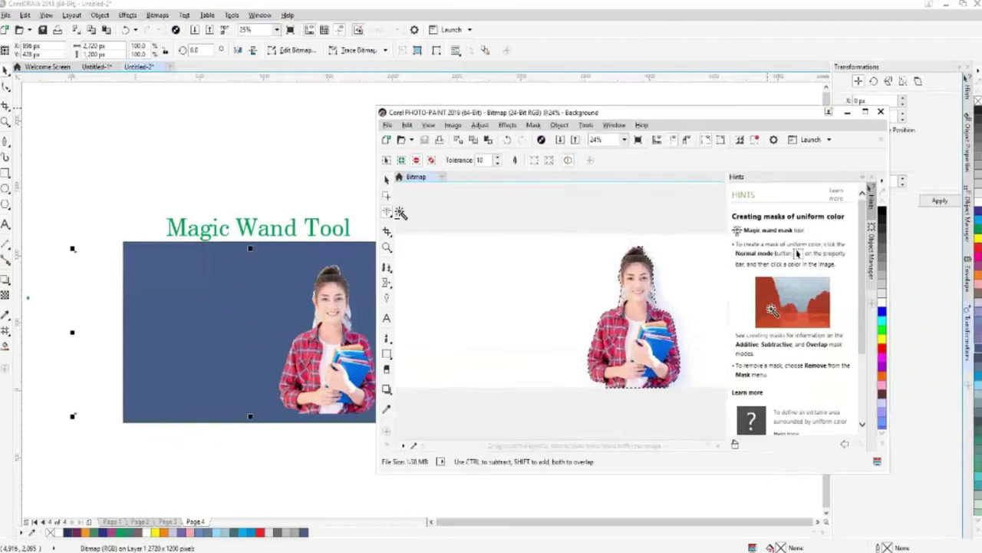
{"action": "left_click", "coordinate": [389, 212]}
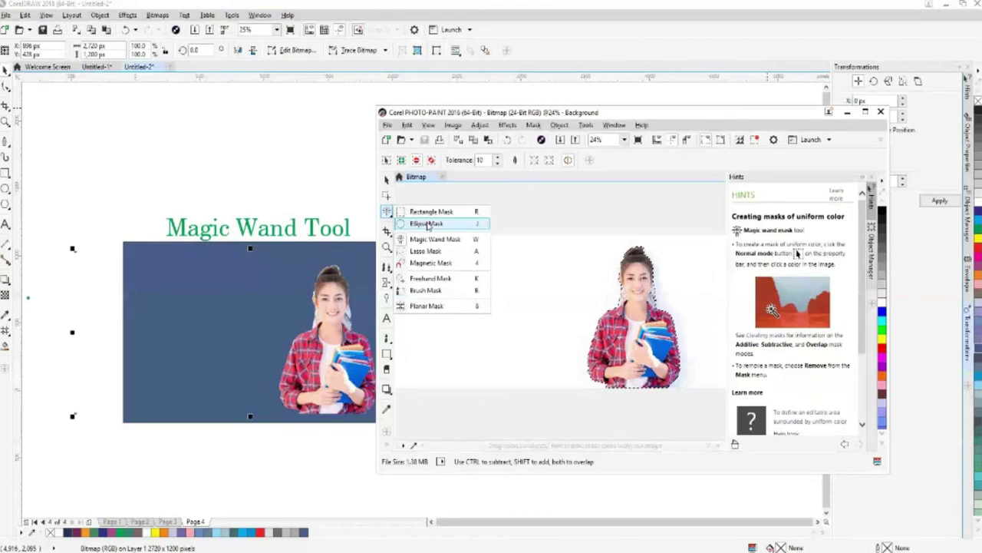
{"action": "left_click", "coordinate": [427, 223]}
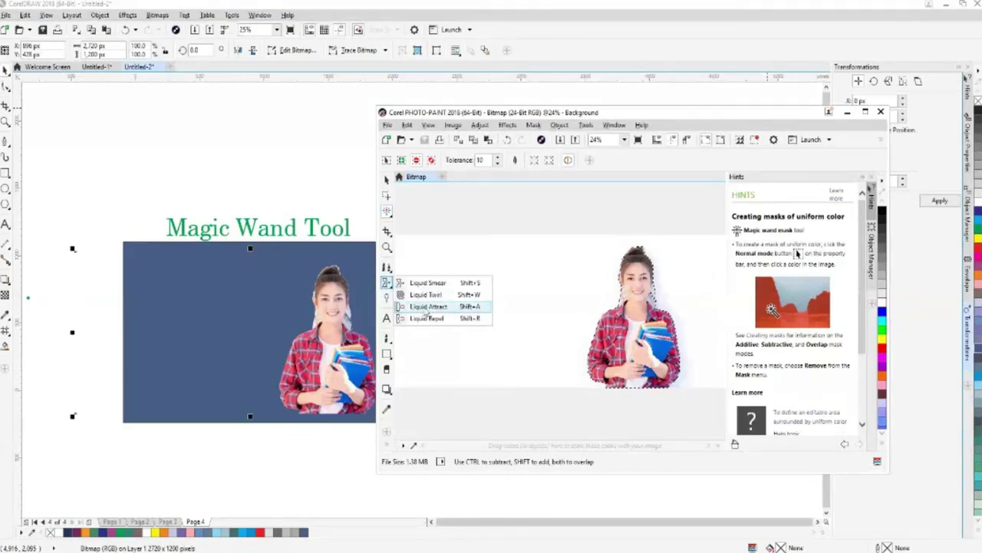
{"action": "left_click", "coordinate": [386, 212]}
{"action": "left_click", "coordinate": [386, 206]}
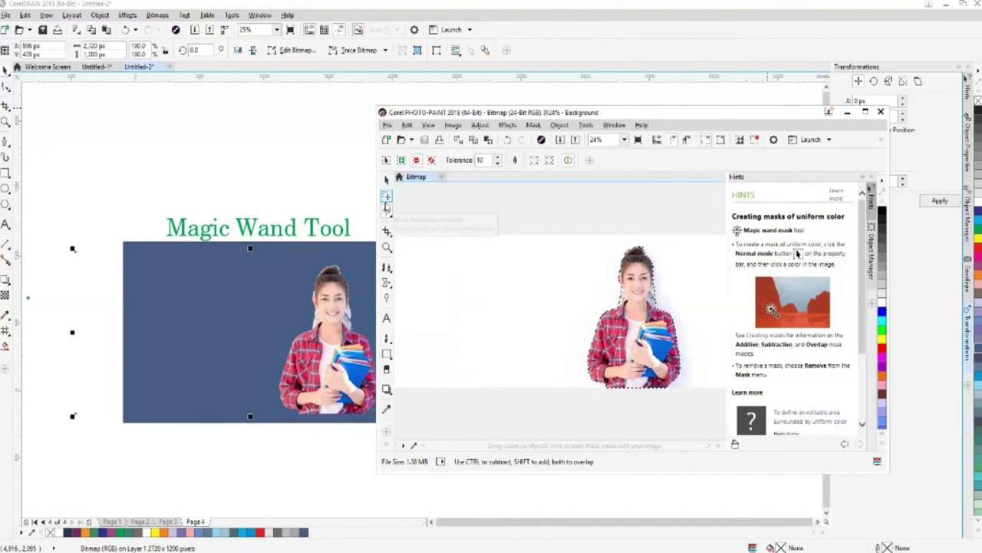
{"action": "left_click", "coordinate": [387, 210]}
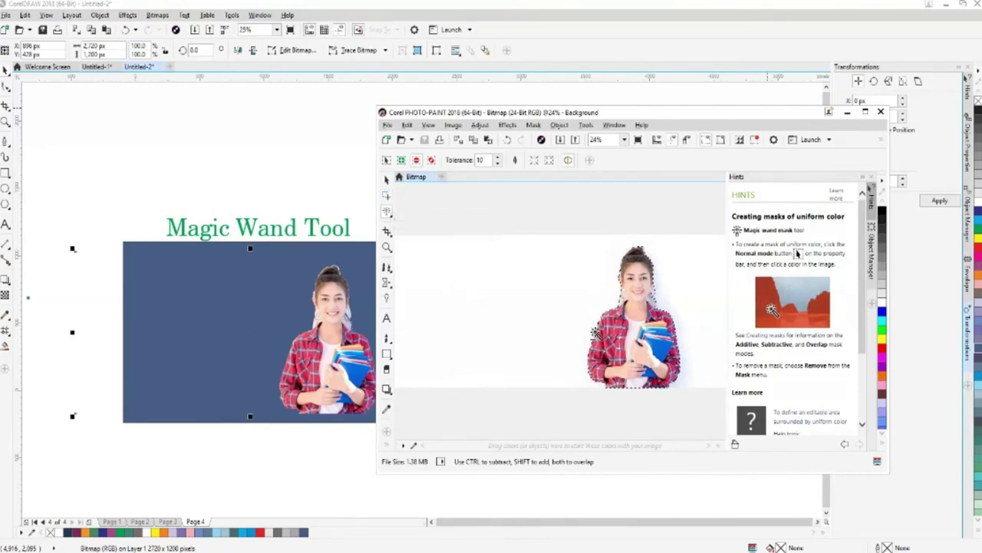